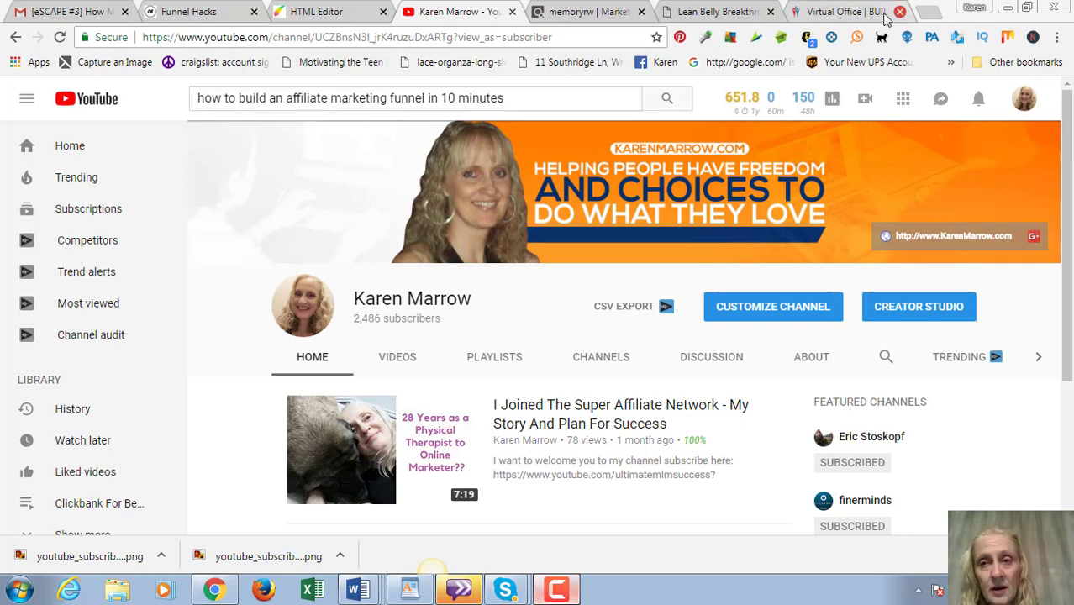
Switch to the Builderall office and open the Sales Funnels templates of the Drag and Drop Pixel Perfect builder.
click(845, 12)
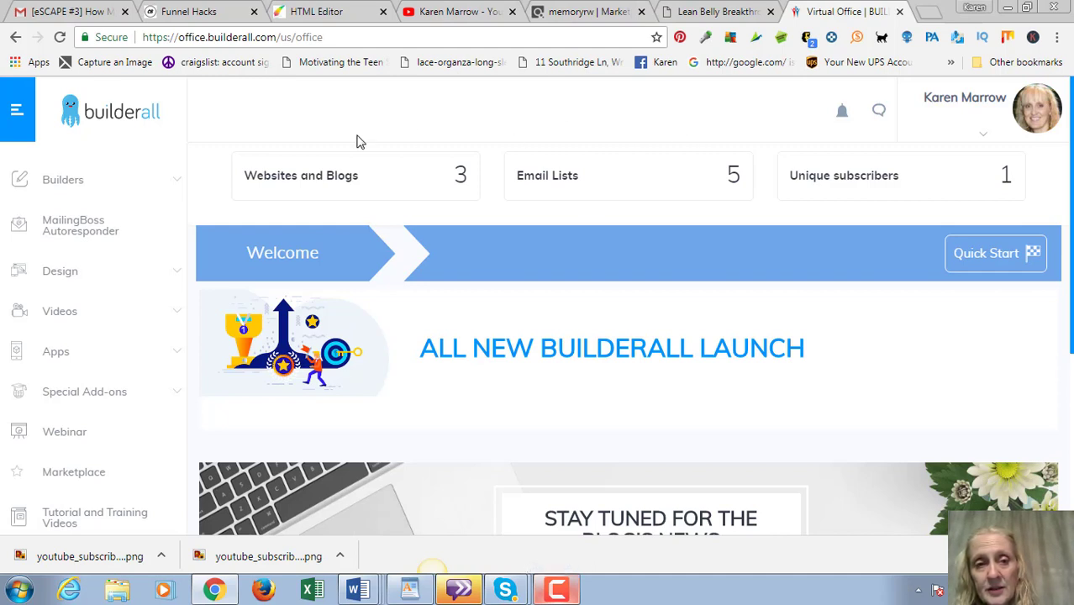
click(69, 188)
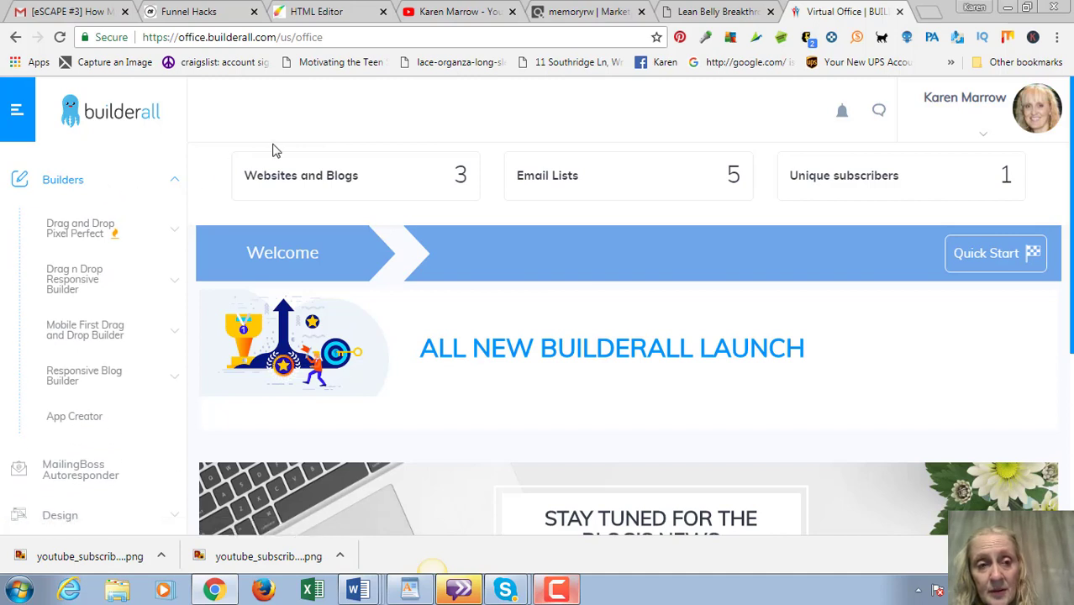
scroll(274, 149, down, 1)
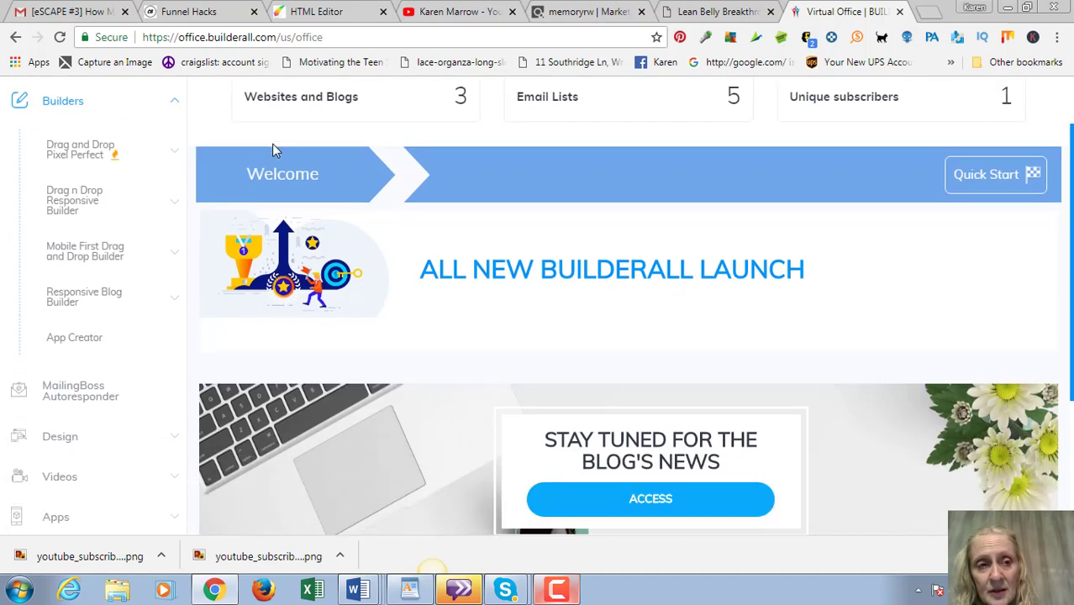
click(98, 164)
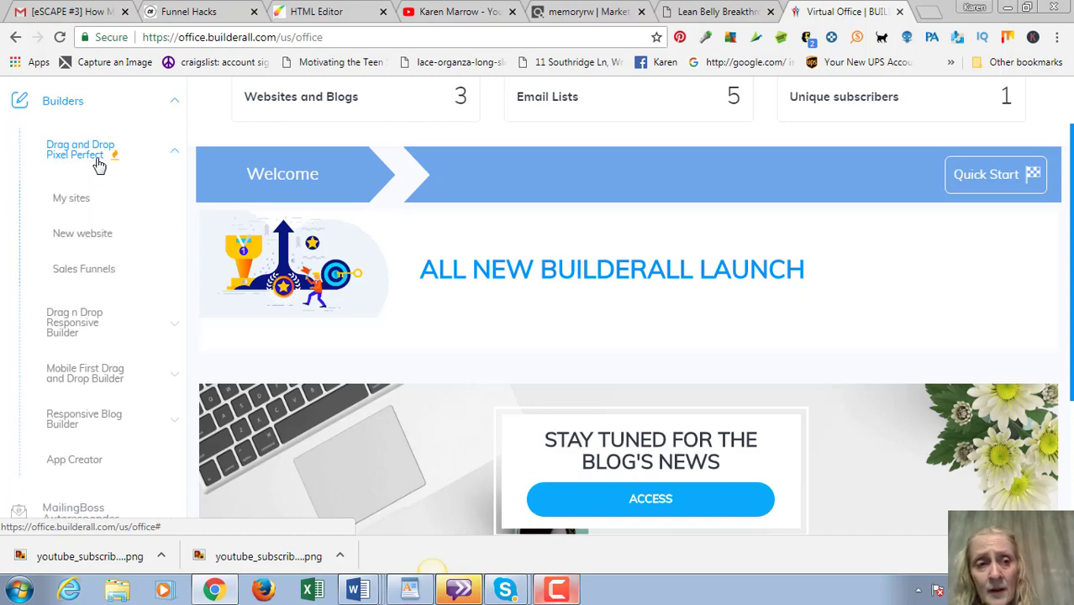
scroll(590, 193, up, 1)
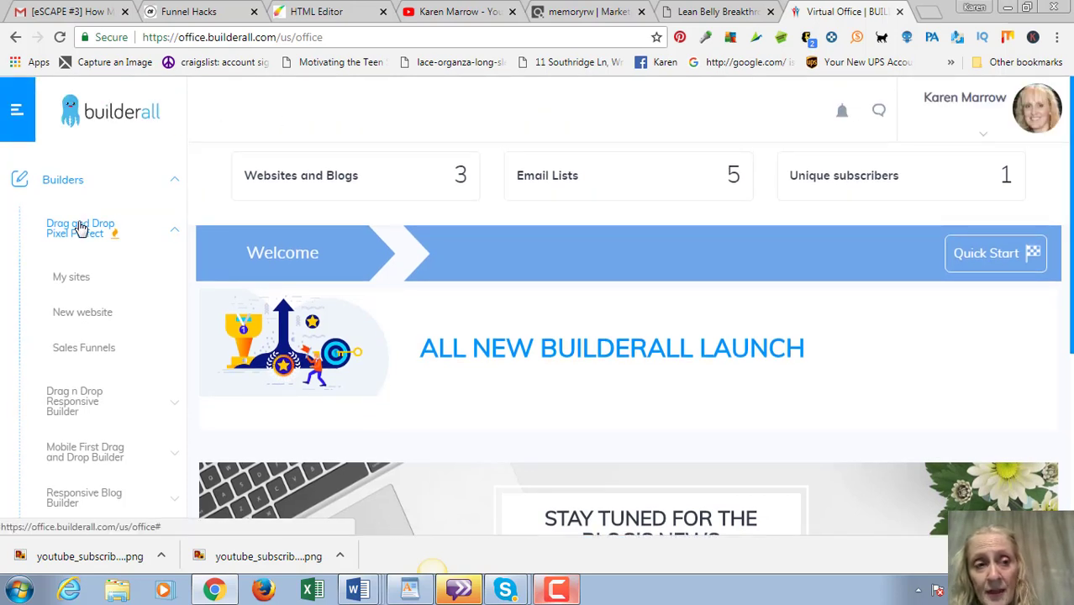
scroll(80, 228, down, 1)
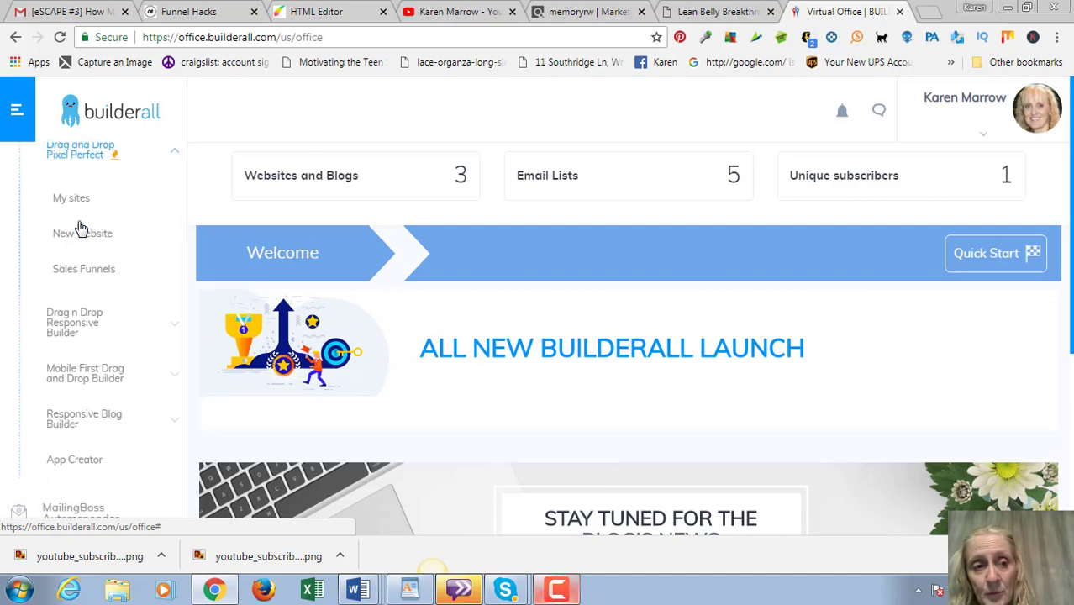
scroll(80, 228, down, 1)
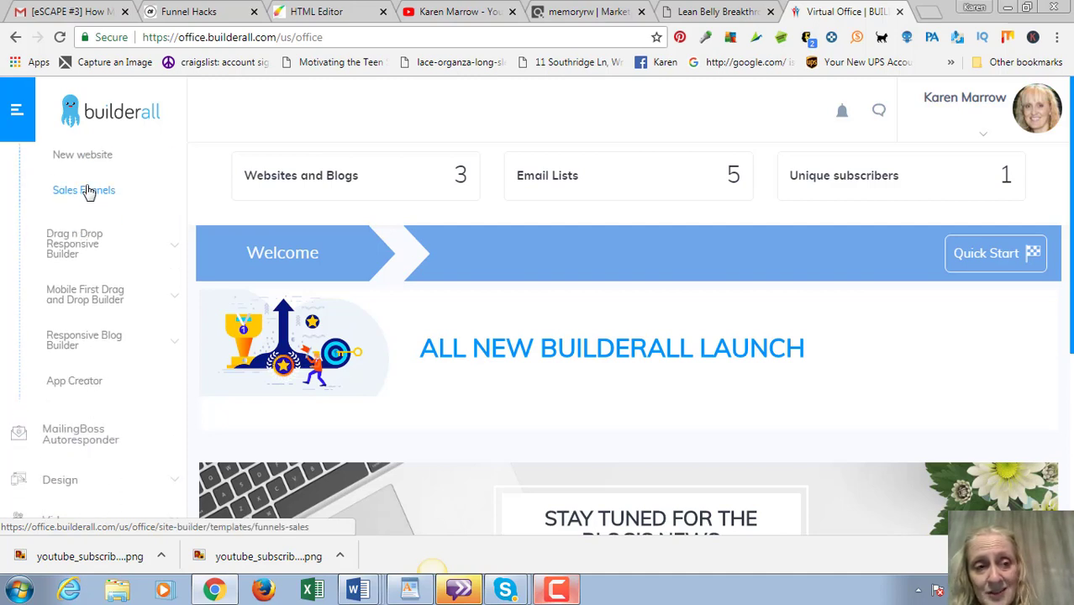
click(103, 197)
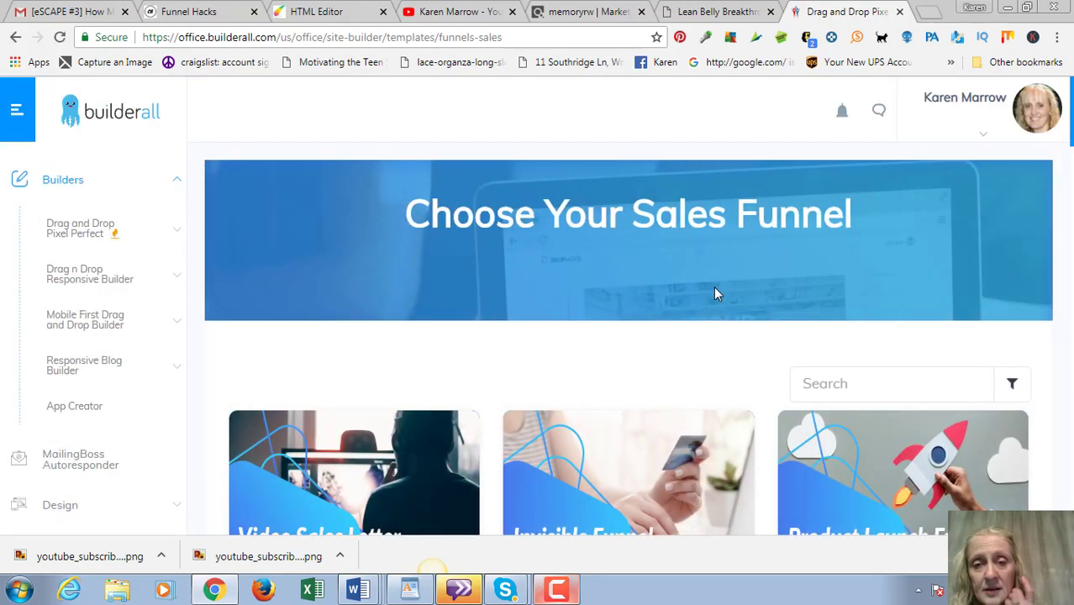
Find the Squeeze Page Funnel among the sales funnels and select it.
scroll(714, 285, down, 3)
scroll(717, 293, down, 6)
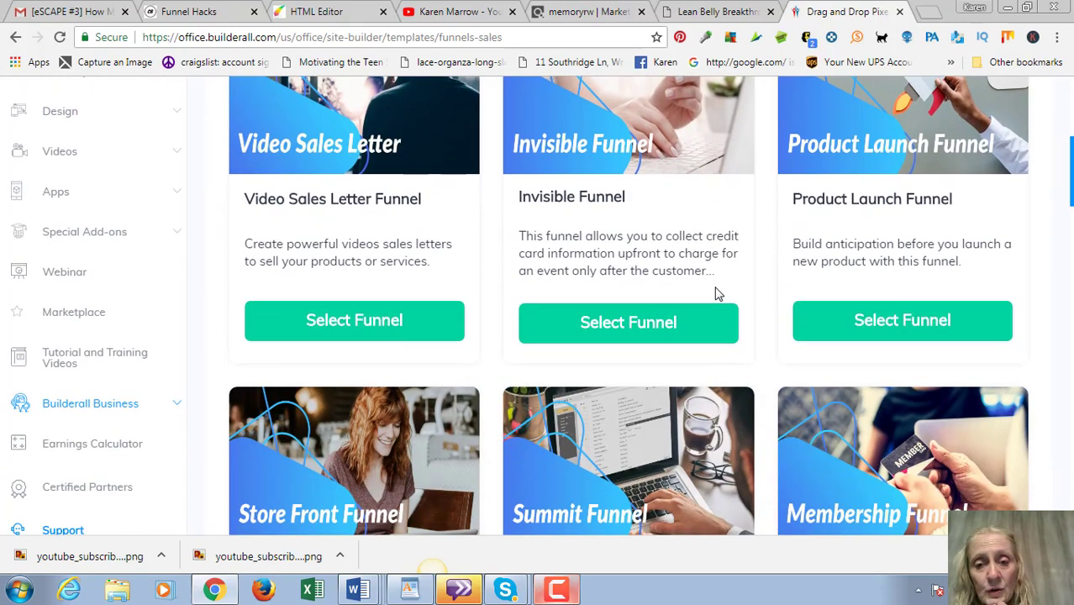
scroll(717, 292, down, 8)
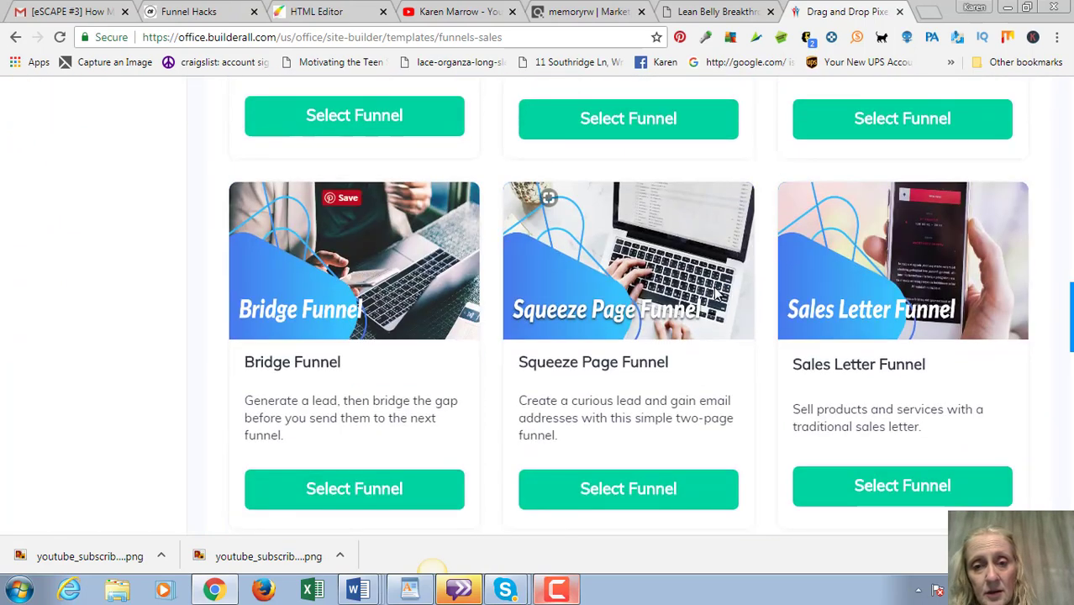
scroll(548, 197, down, 1)
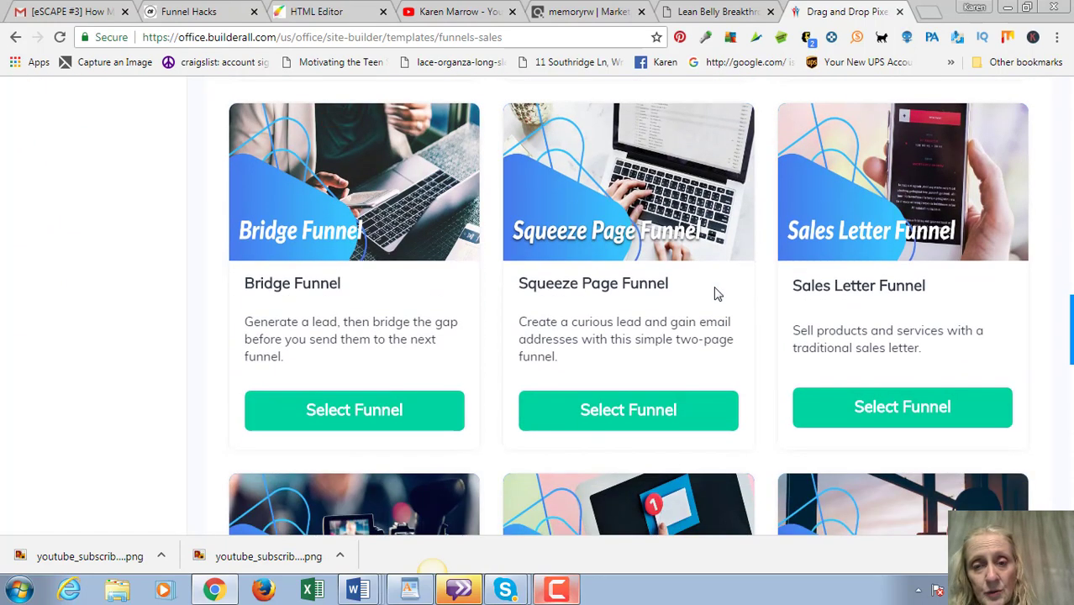
click(660, 423)
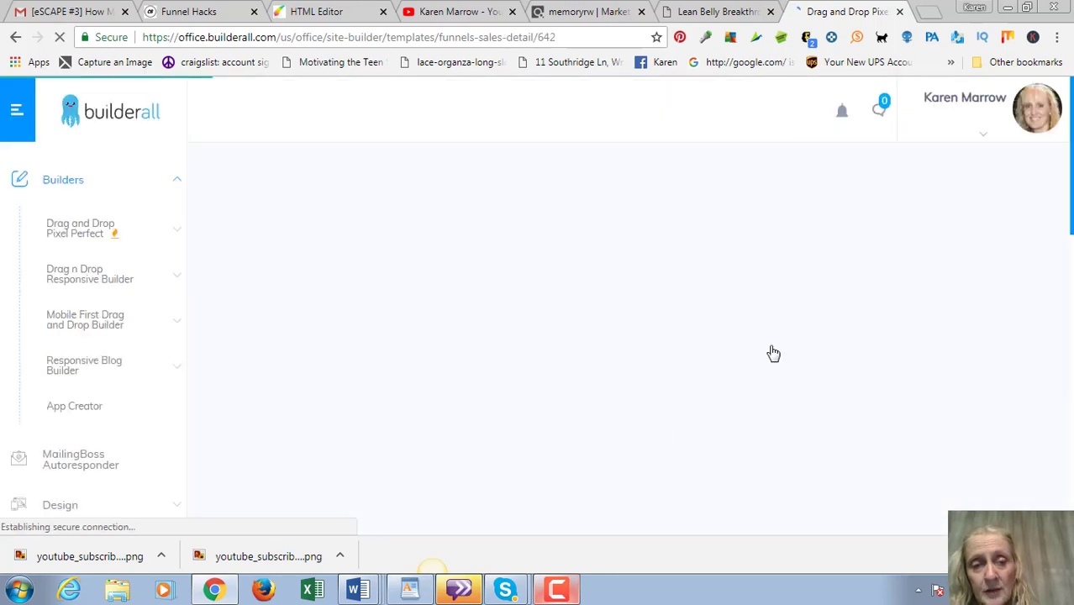
Open the Squeeze Page Funnel template for editing from the funnel's detail page.
scroll(873, 184, down, 5)
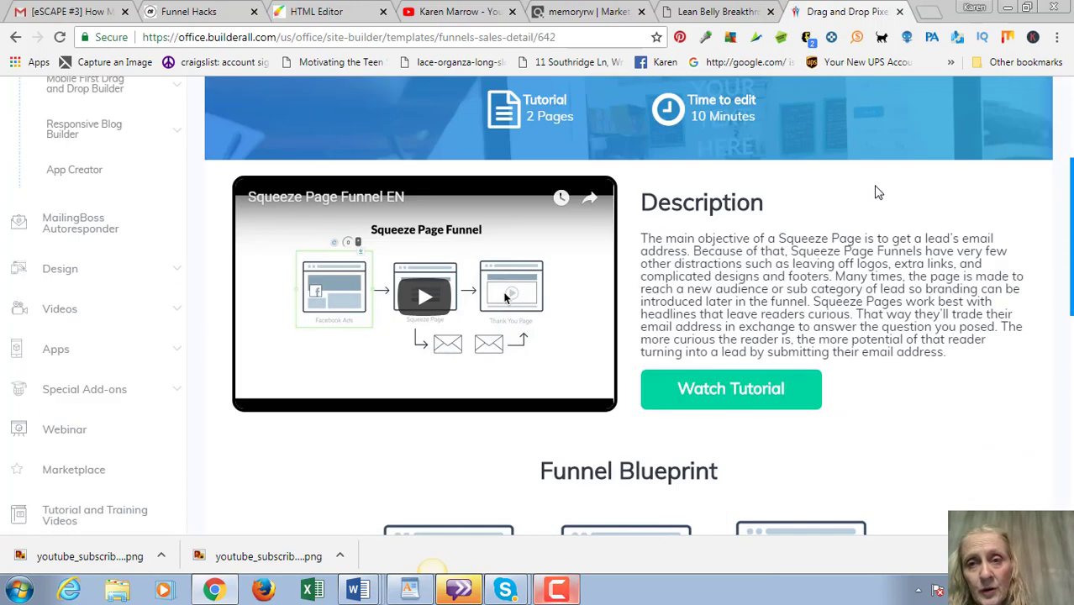
scroll(873, 189, down, 6)
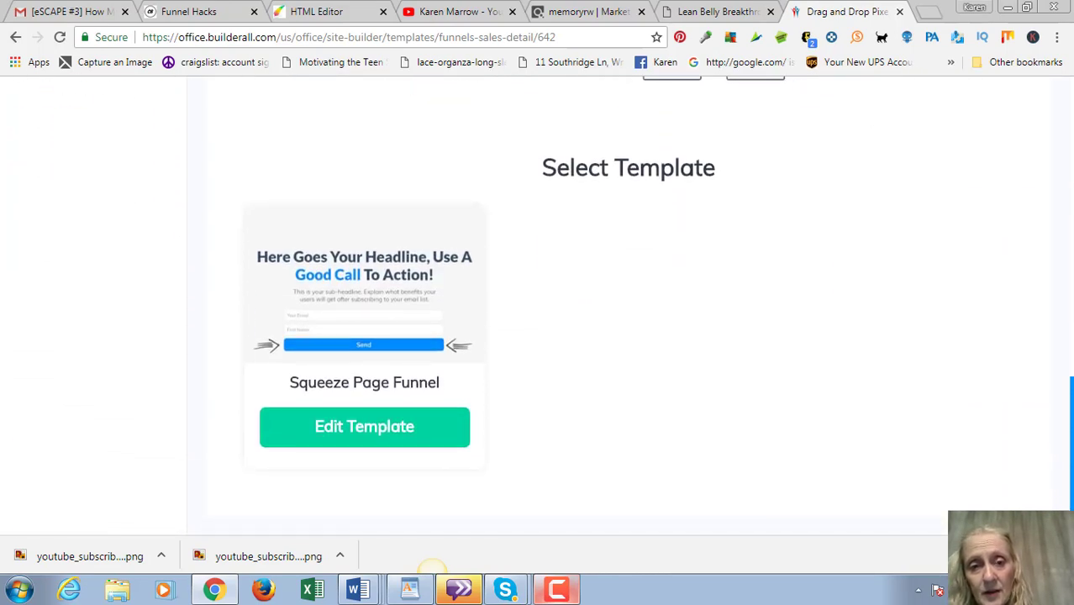
click(375, 440)
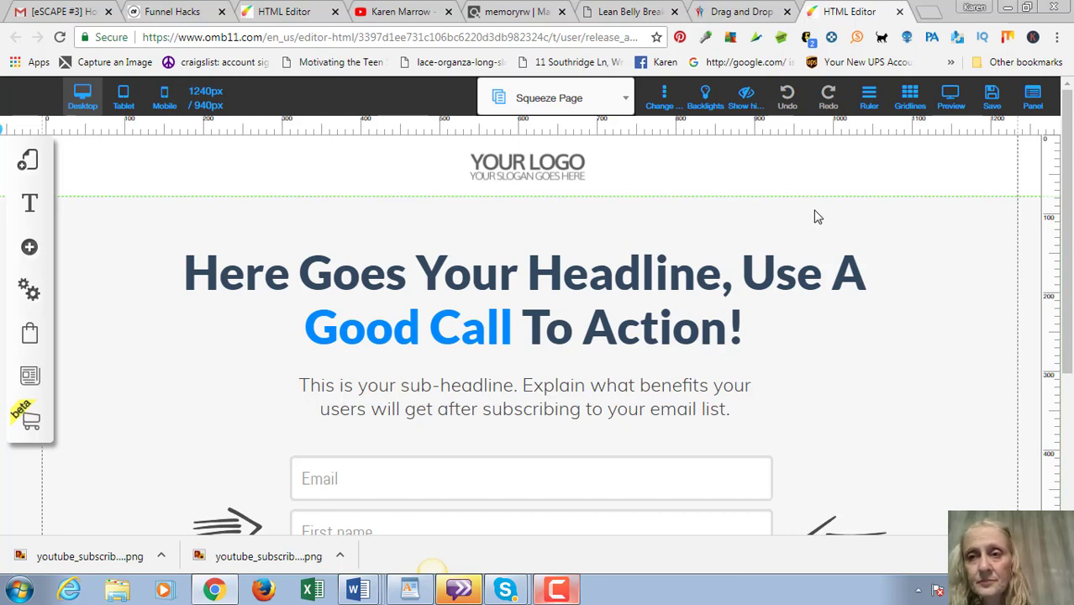
Register the site under the name leanbelly, save all changes and dismiss the alert.
click(990, 112)
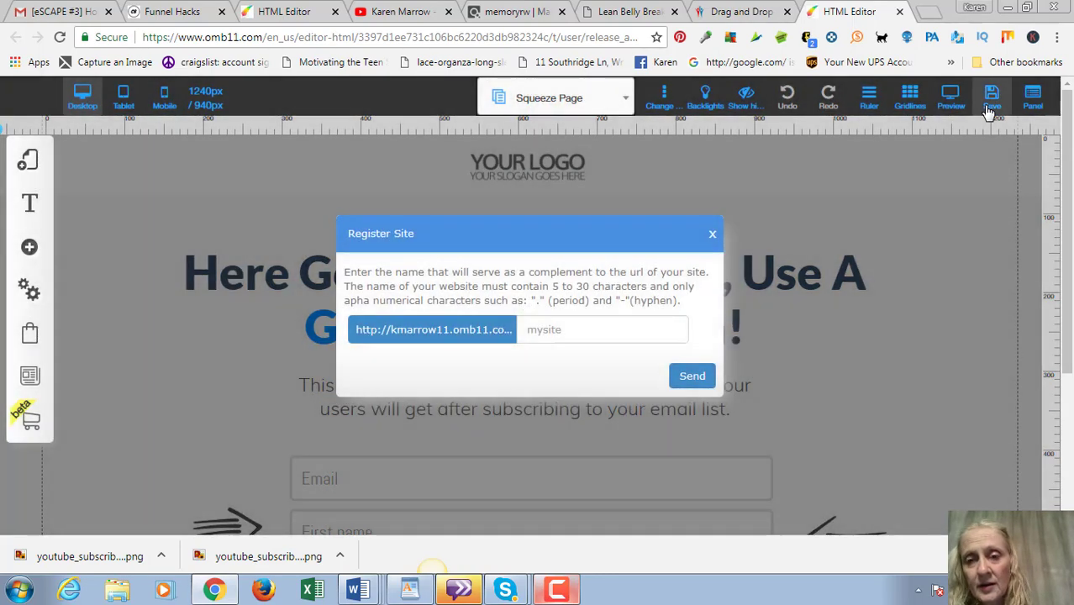
click(614, 328)
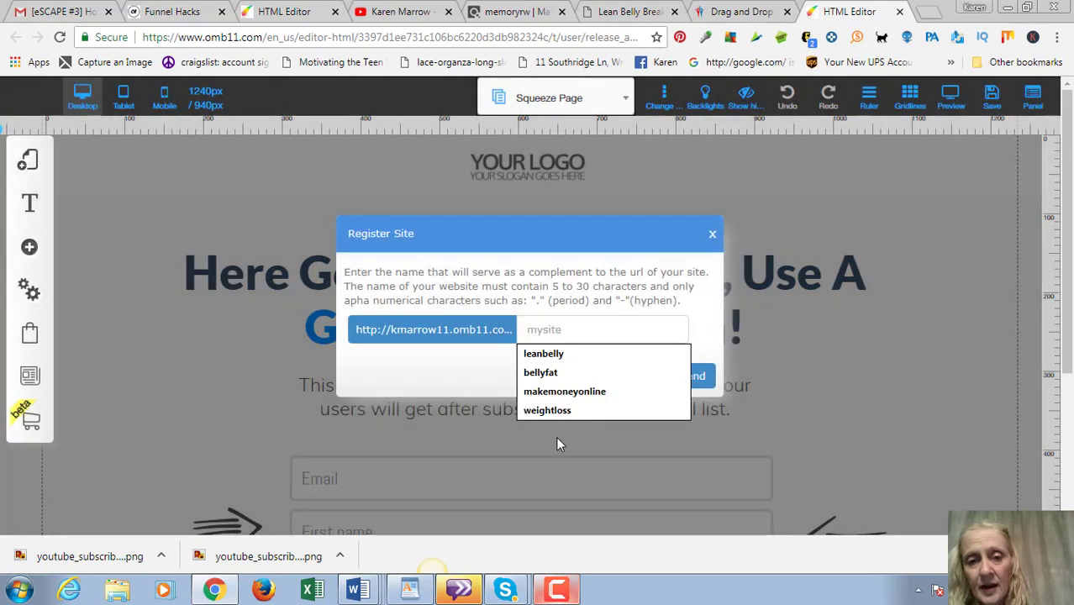
click(561, 354)
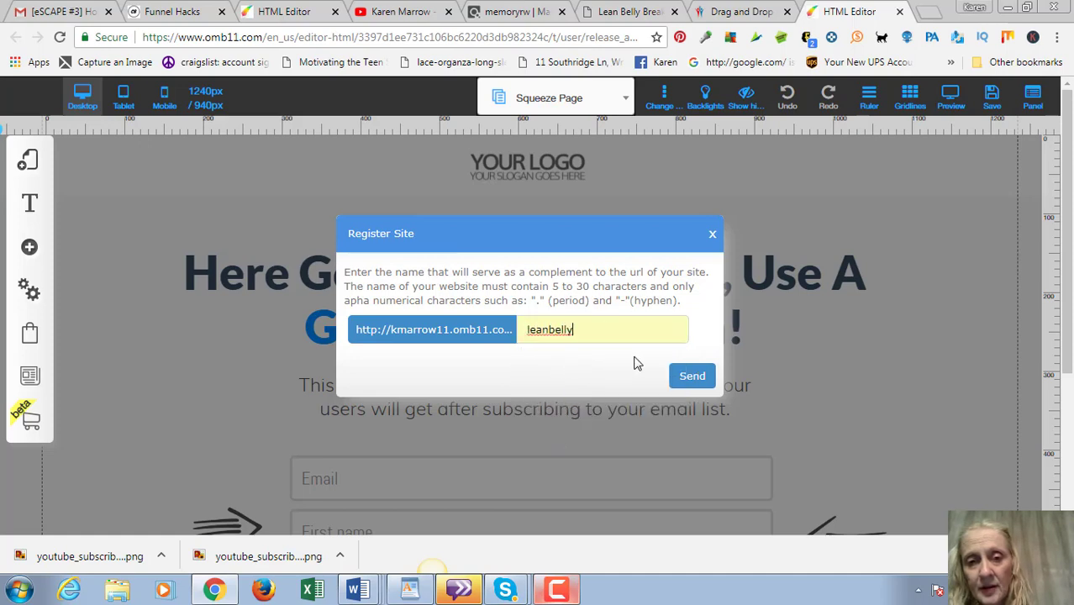
click(693, 376)
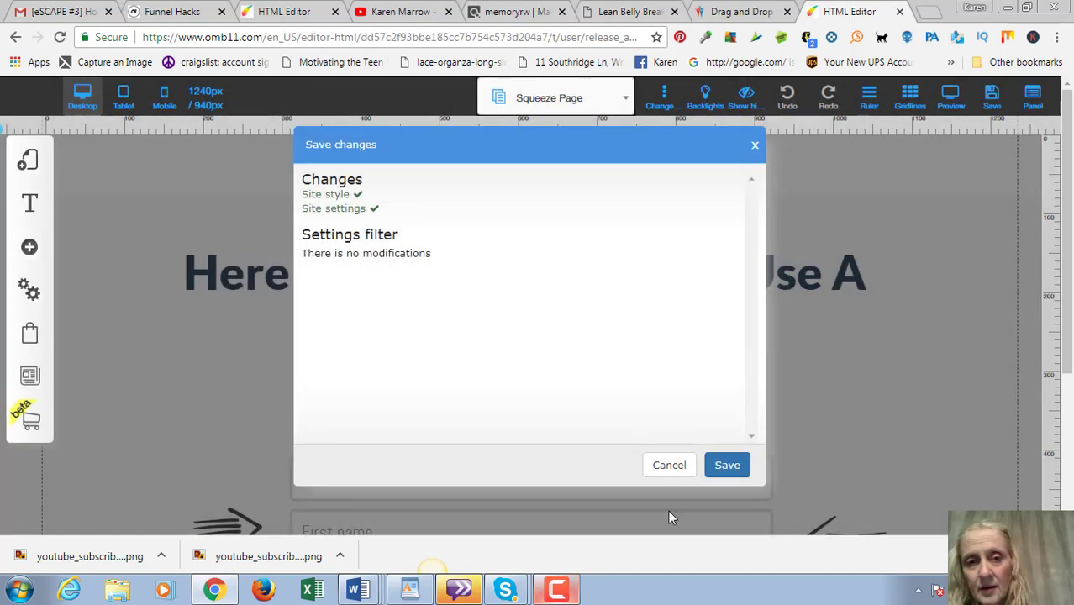
click(721, 466)
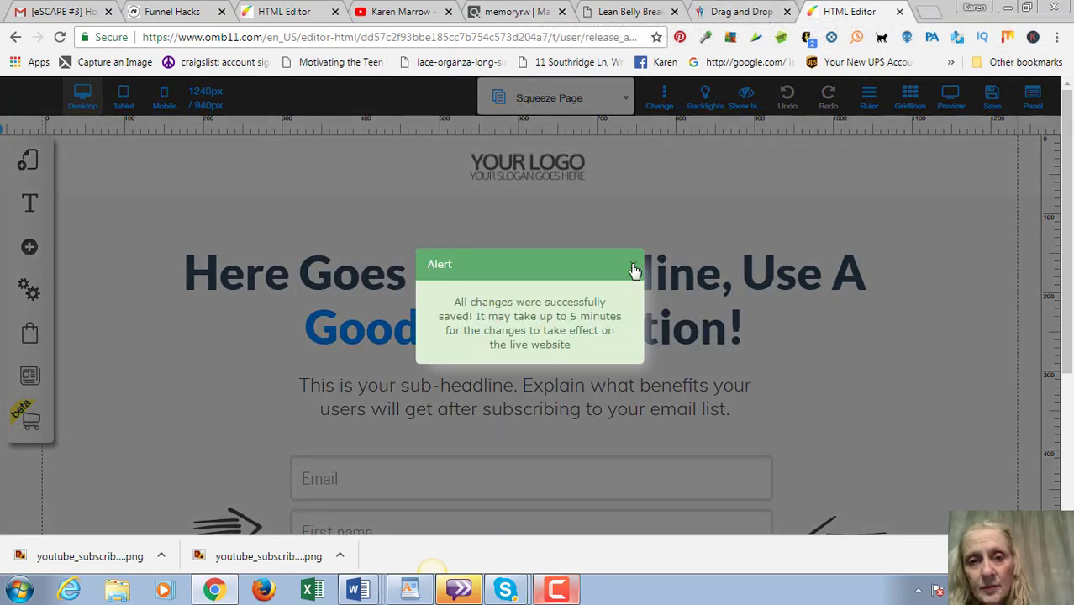
click(633, 265)
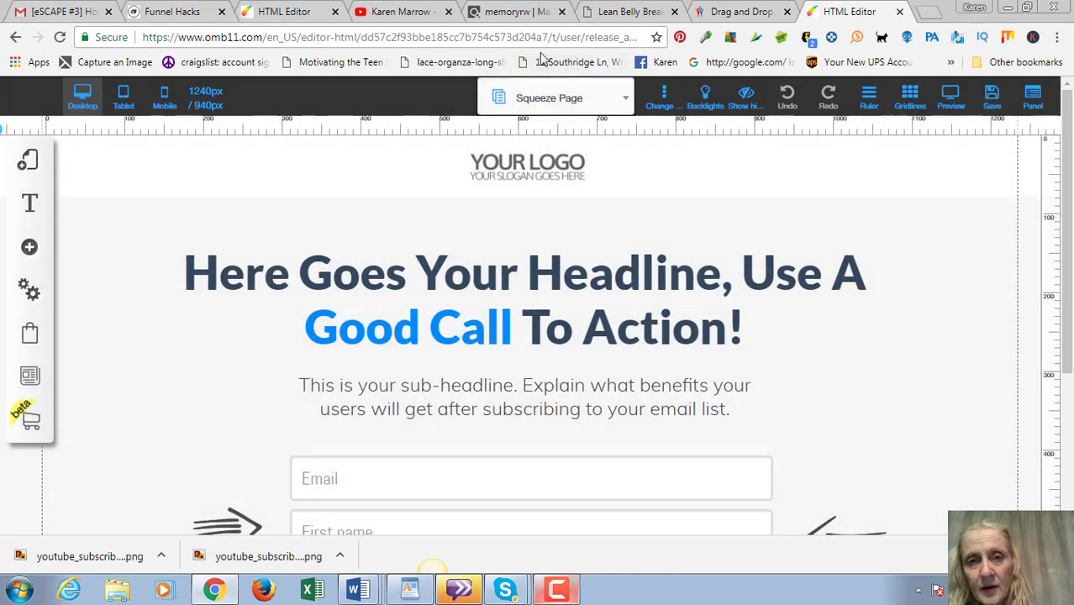
Examine the Health & Fitness offers in the ClickBank marketplace and the Lean Belly Breakthrough sales page.
click(517, 11)
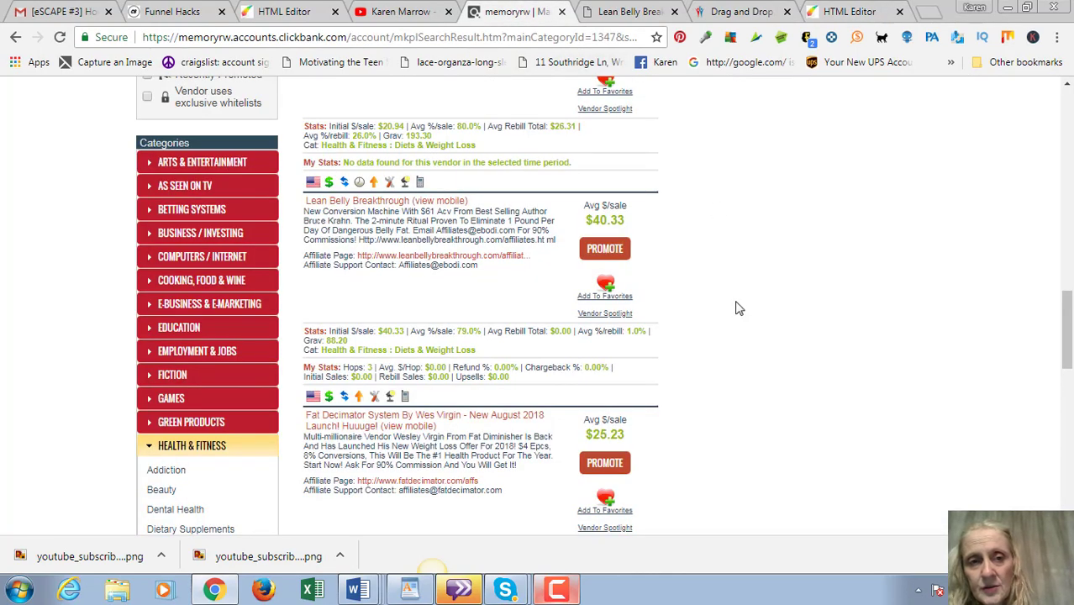
scroll(736, 309, up, 10)
scroll(736, 308, up, 5)
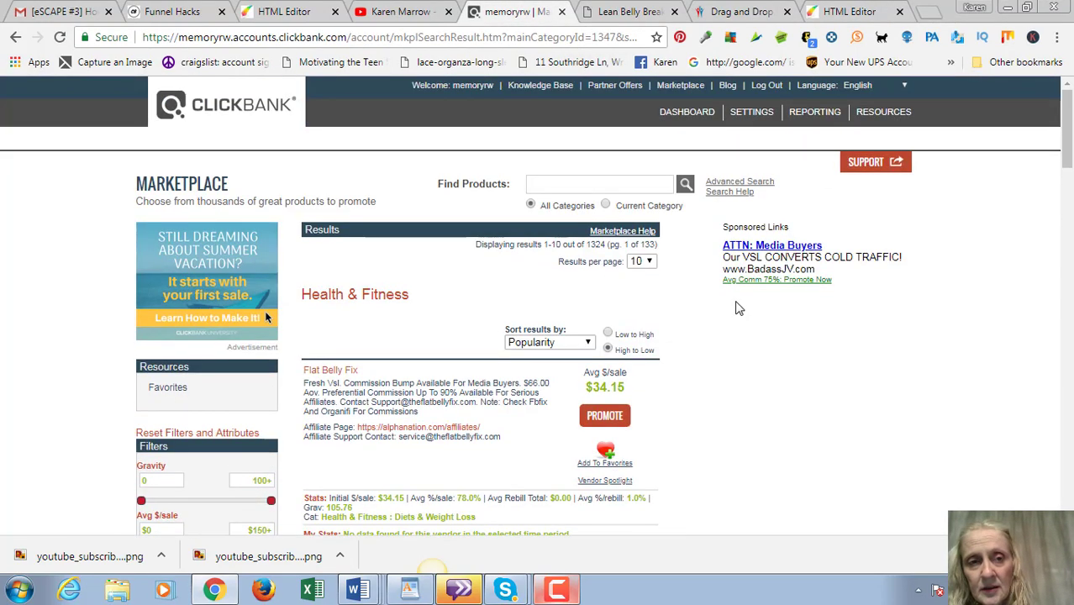
scroll(736, 308, down, 2)
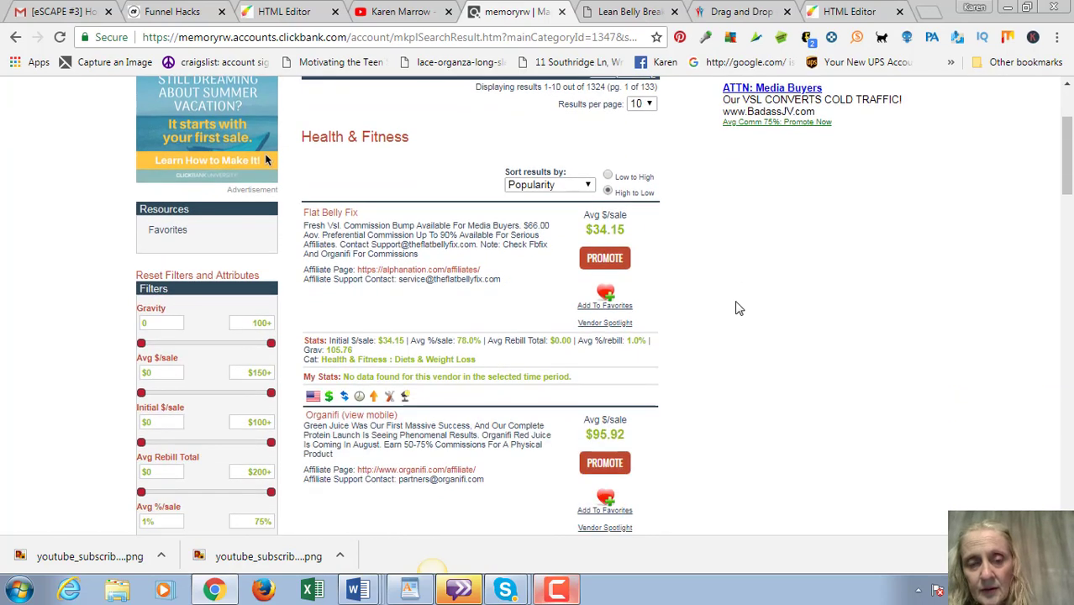
scroll(736, 309, down, 7)
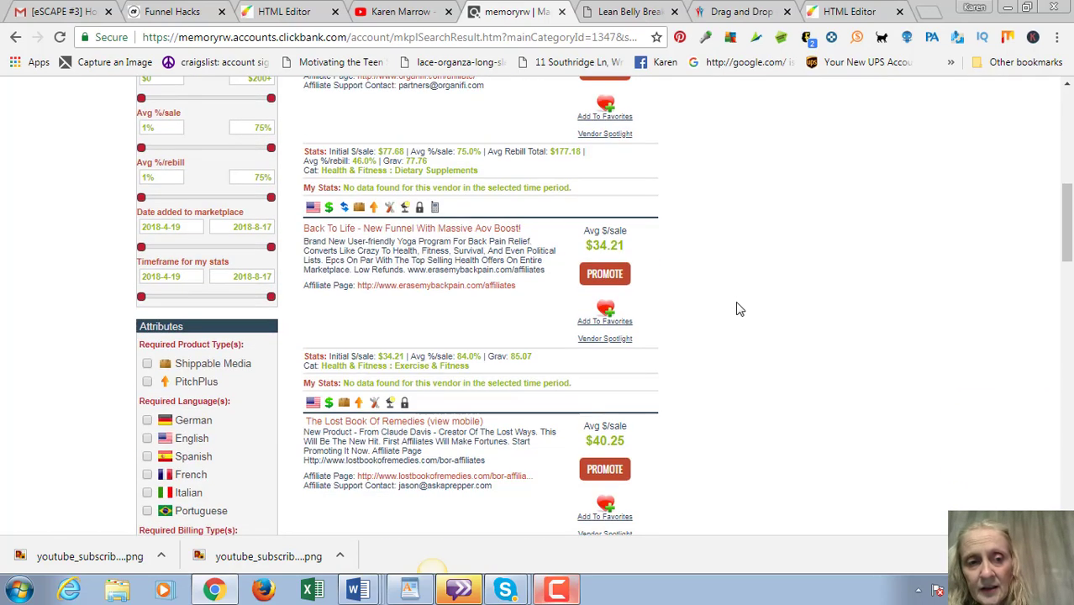
scroll(737, 309, up, 7)
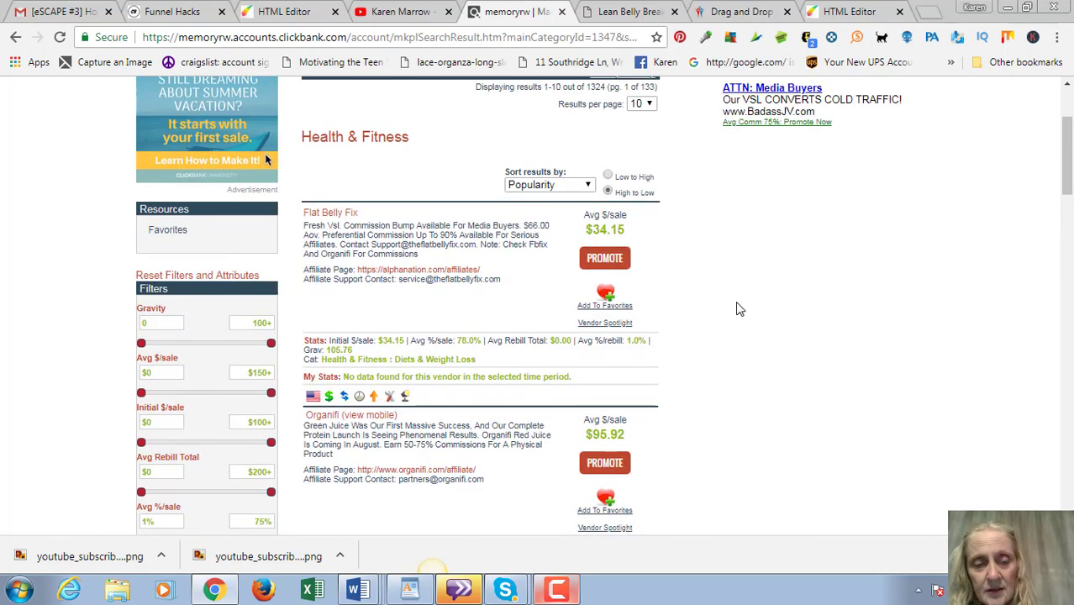
scroll(736, 308, down, 5)
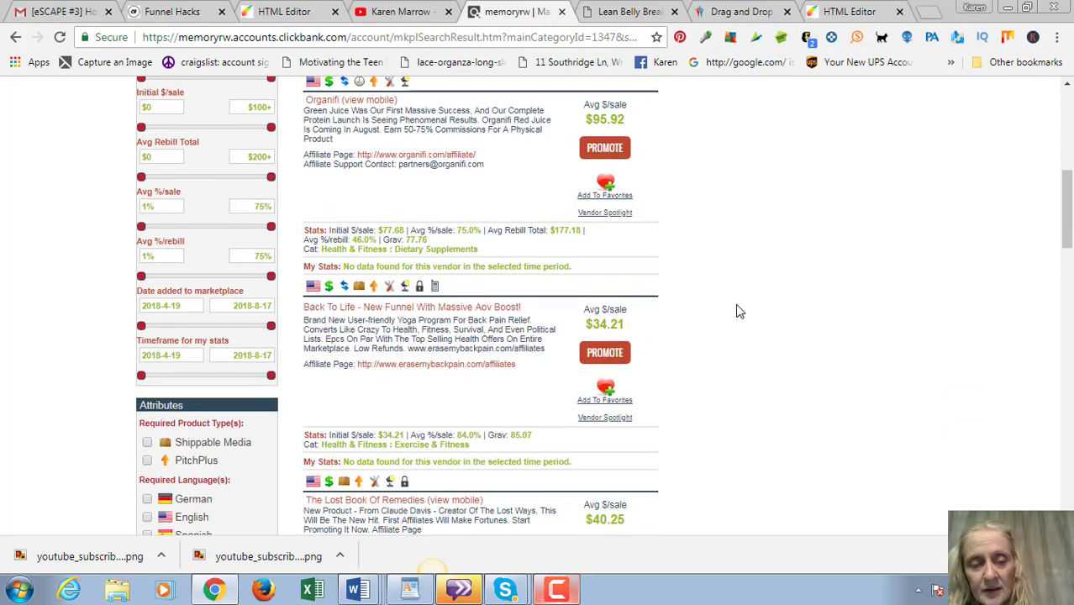
scroll(736, 312, down, 2)
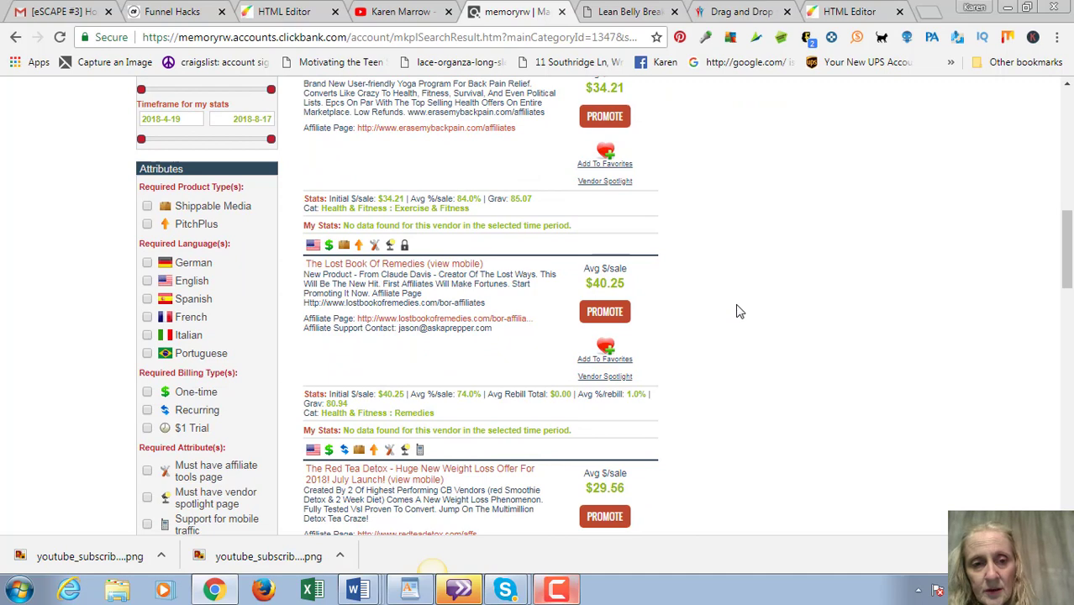
scroll(737, 312, down, 5)
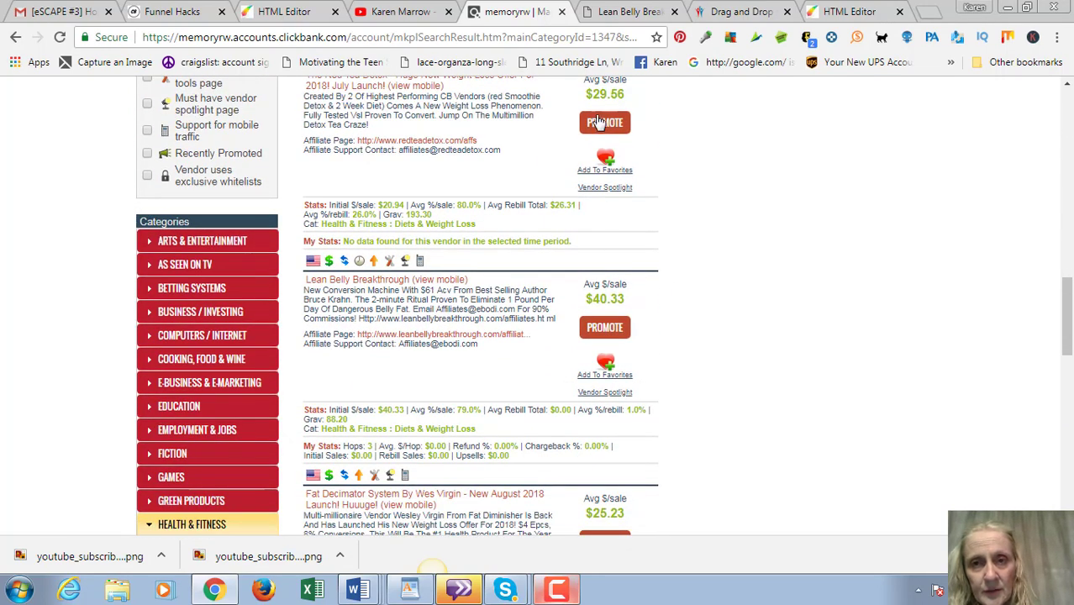
click(636, 14)
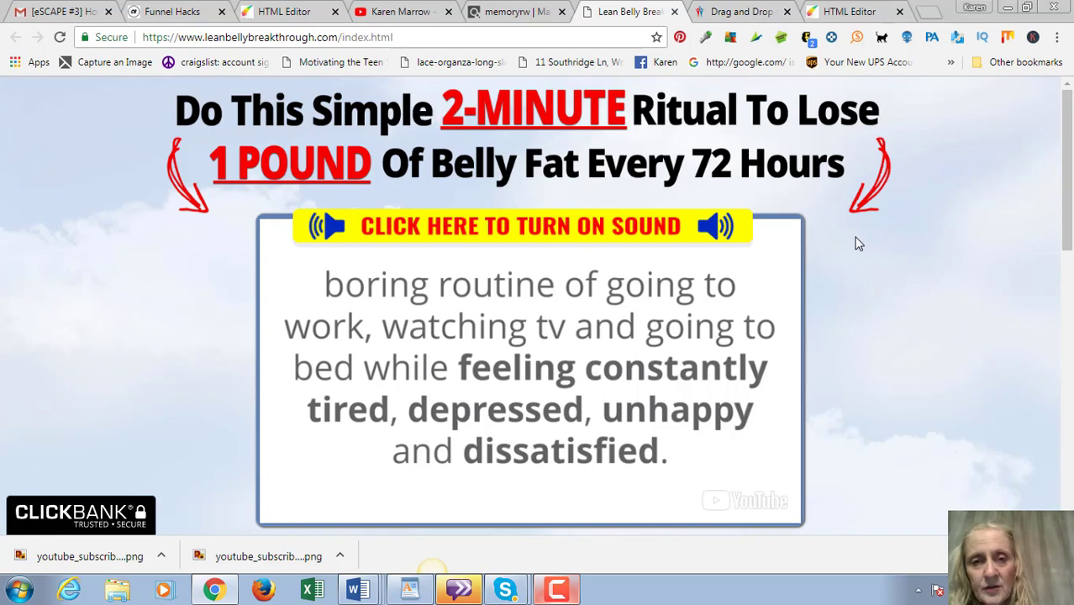
click(740, 12)
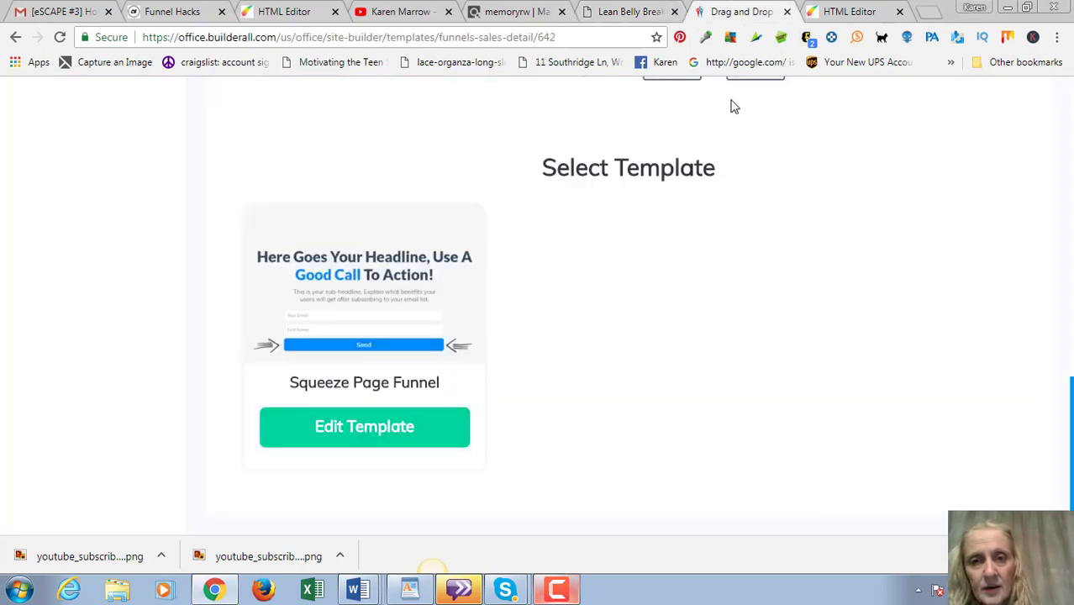
click(391, 428)
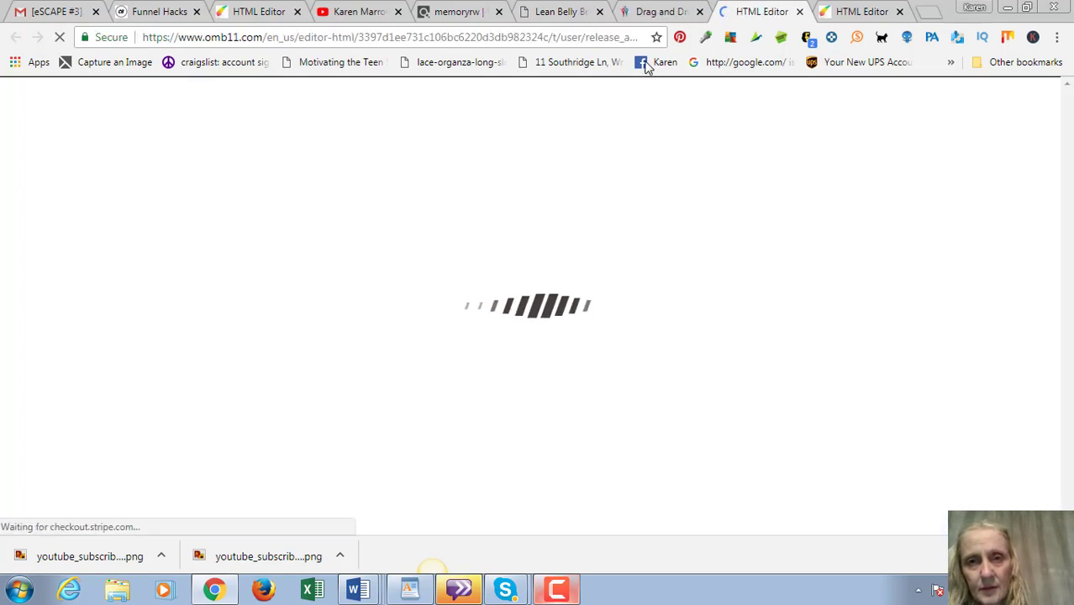
click(673, 11)
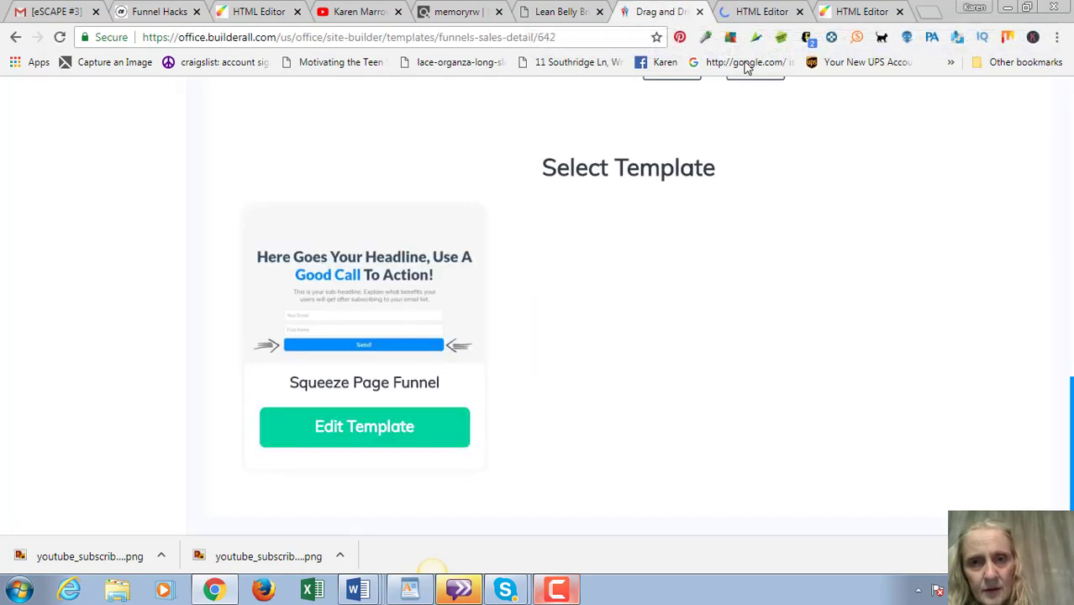
Return to the squeeze page editor and erase all of the placeholder headline text.
click(856, 13)
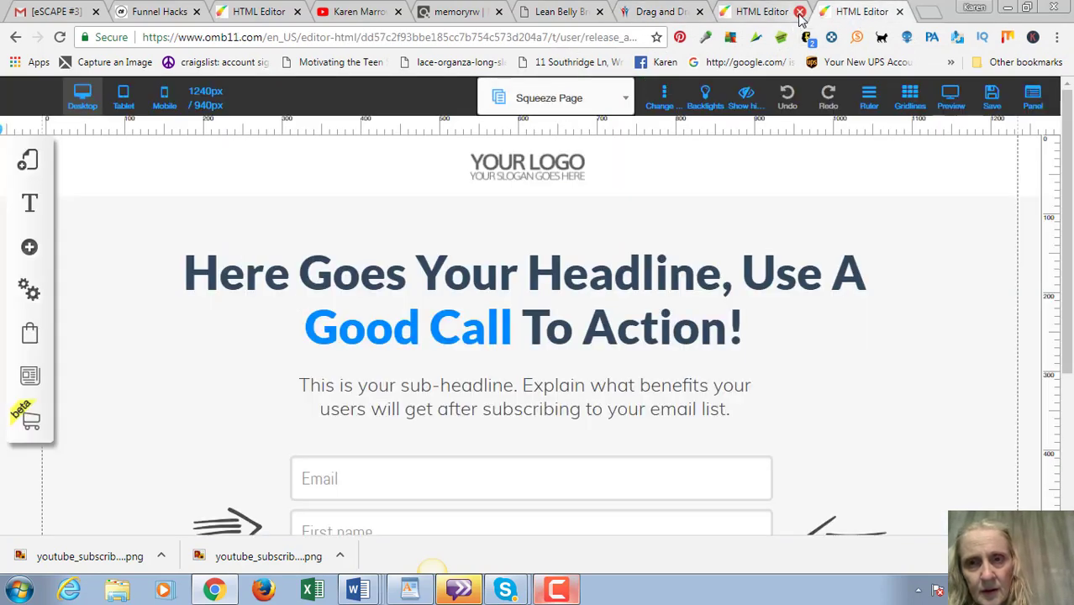
click(522, 278)
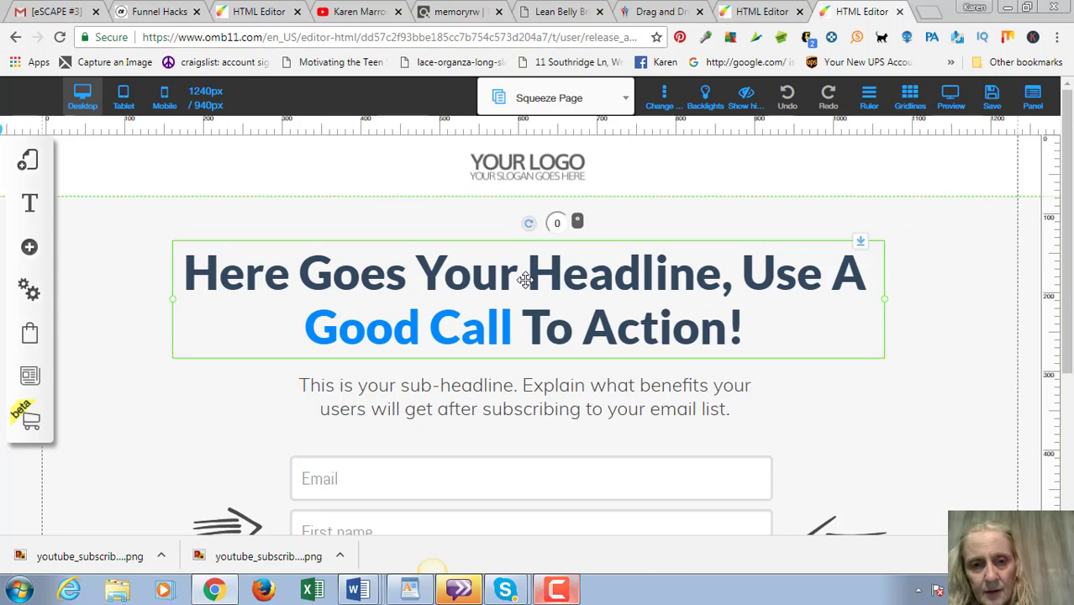
double_click(578, 320)
click(578, 320)
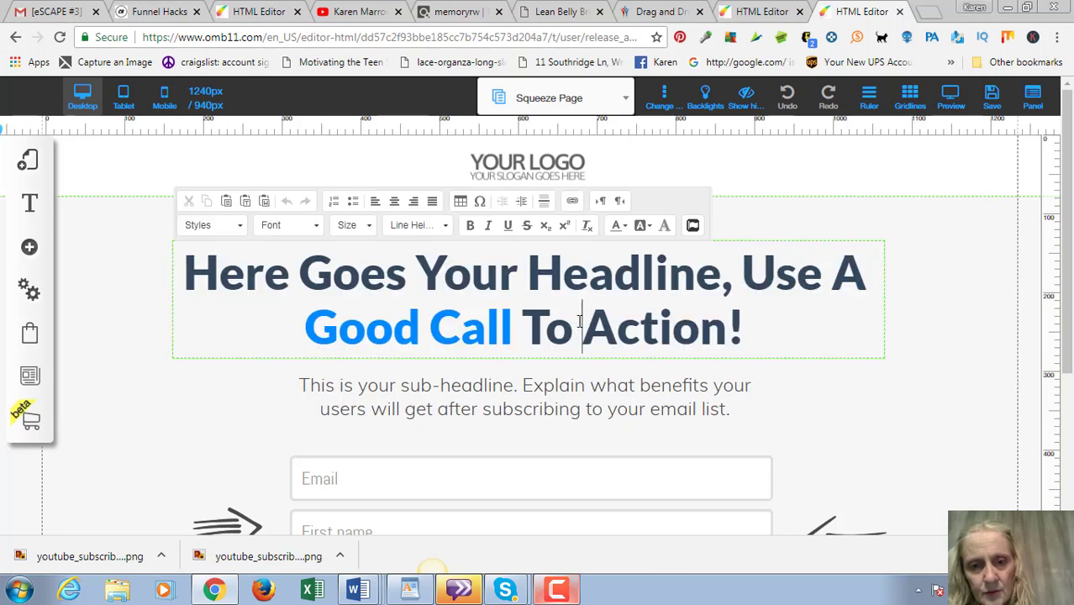
key(Delete)
key(Delete)
key(Delete)
key(Delete)
key(Delete)
key(Delete)
key(Delete)
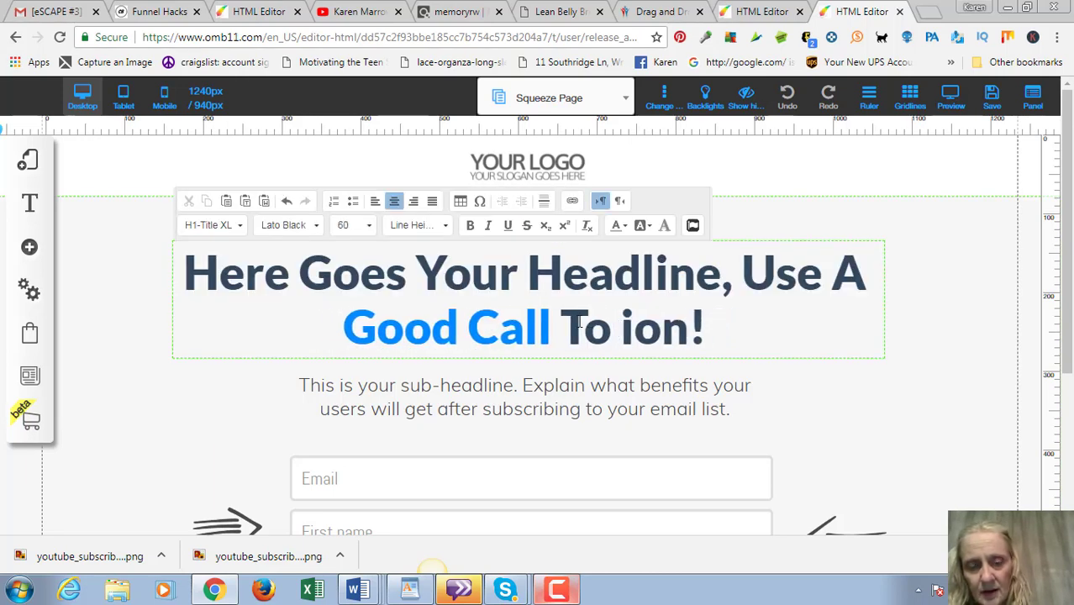
key(BackSpace)
key(BackSpace)
key(BackSpace)
key(BackSpace)
key(BackSpace)
key(BackSpace)
key(BackSpace)
key(BackSpace)
key(BackSpace)
key(BackSpace)
key(BackSpace)
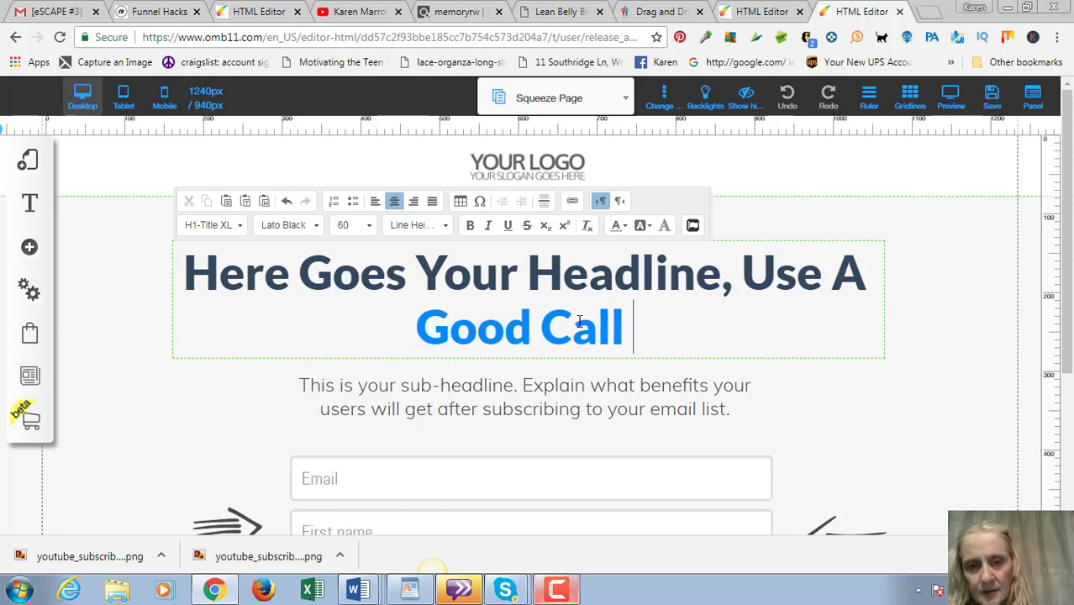
key(BackSpace)
key(BackSpace)
key(BackSpace)
key(BackSpace)
key(BackSpace)
key(BackSpace)
key(BackSpace)
key(BackSpace)
key(BackSpace)
key(BackSpace)
key(BackSpace)
key(BackSpace)
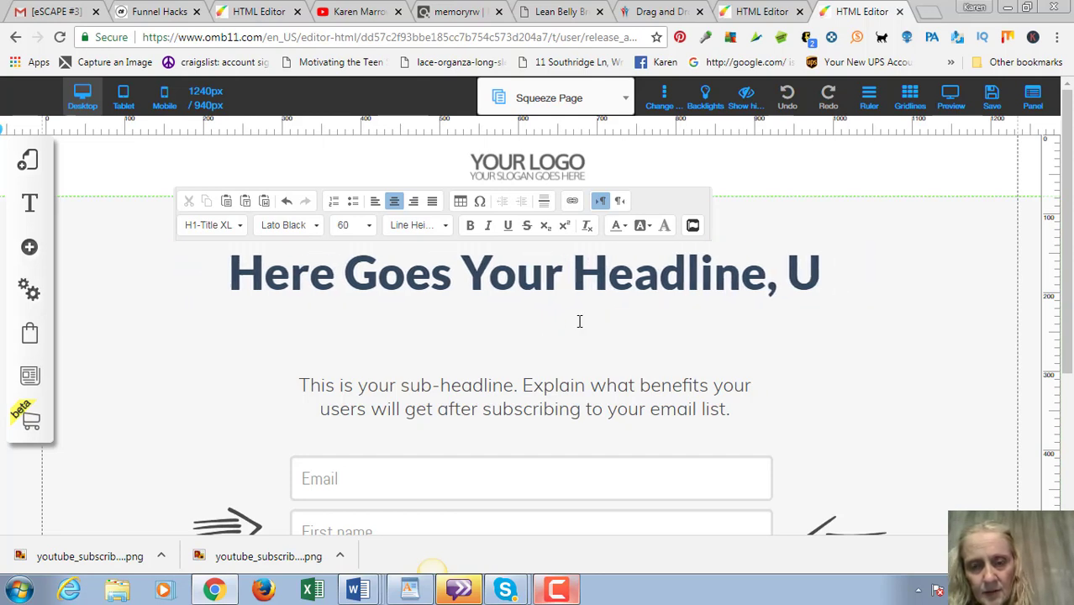
key(BackSpace)
key(BackSpace)
key(BackSpace)
key(BackSpace)
key(BackSpace)
key(BackSpace)
key(BackSpace)
key(BackSpace)
key(BackSpace)
key(BackSpace)
key(BackSpace)
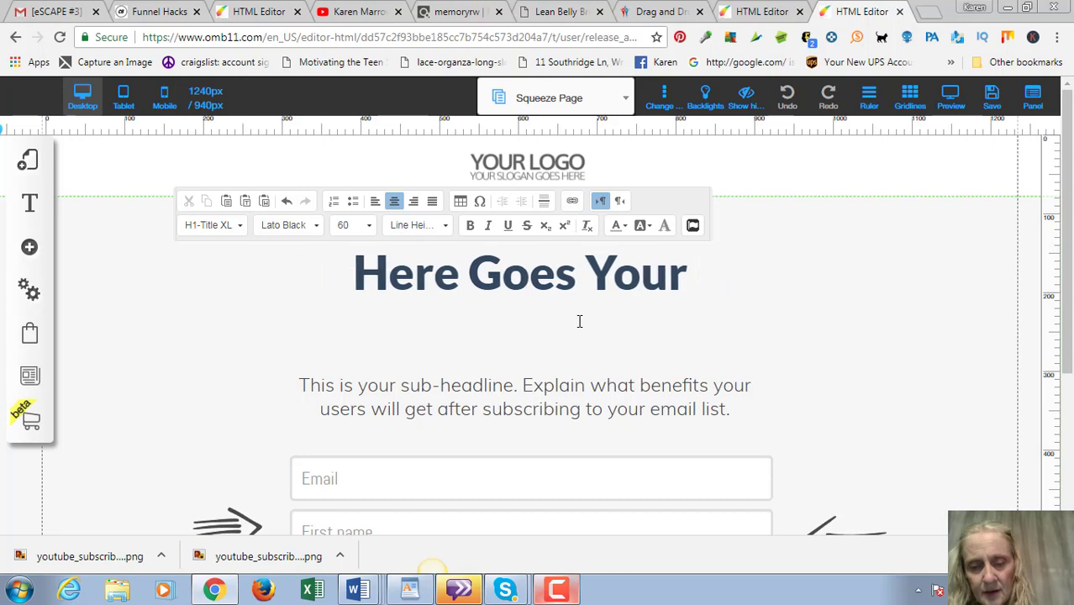
key(BackSpace)
key(BackSpace)
key(BackSpace)
key(BackSpace)
key(BackSpace)
key(BackSpace)
key(BackSpace)
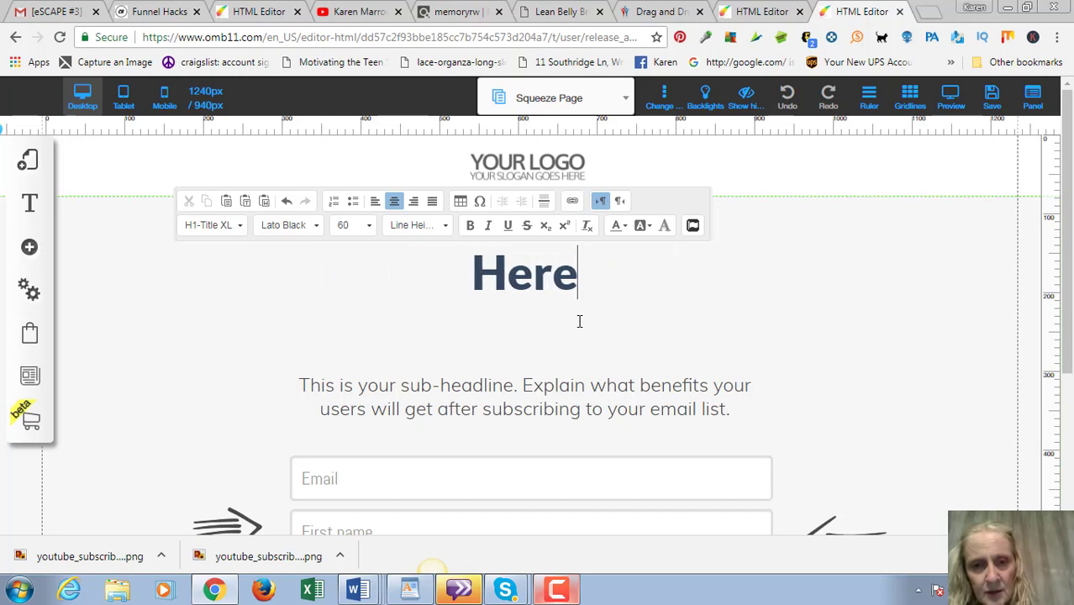
key(BackSpace)
key(BackSpace)
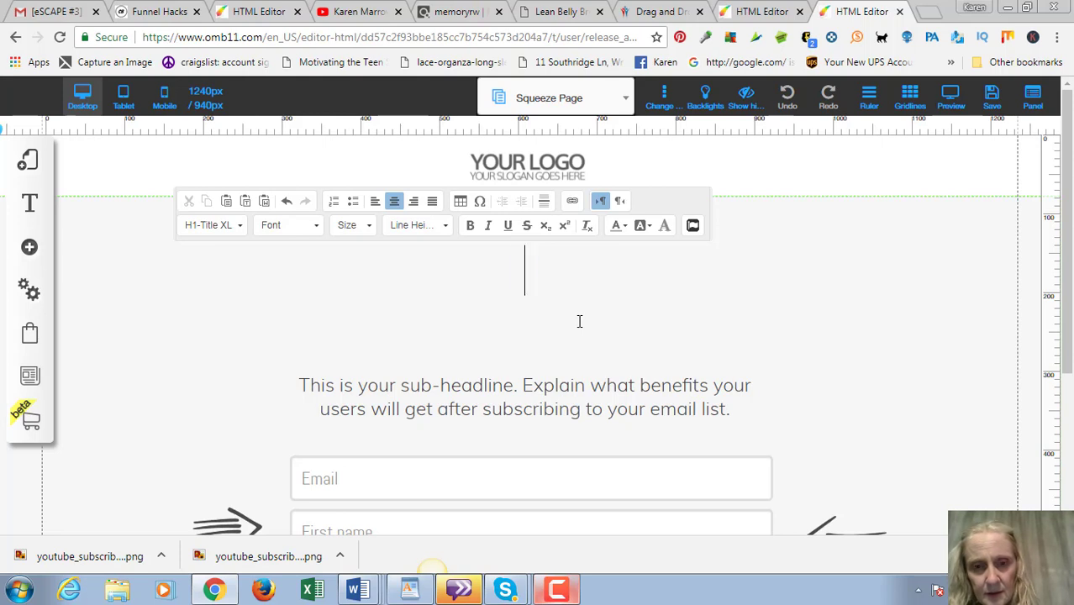
Enter "Free Video Reveals" as the beginning of the squeeze page headline.
text(Free )
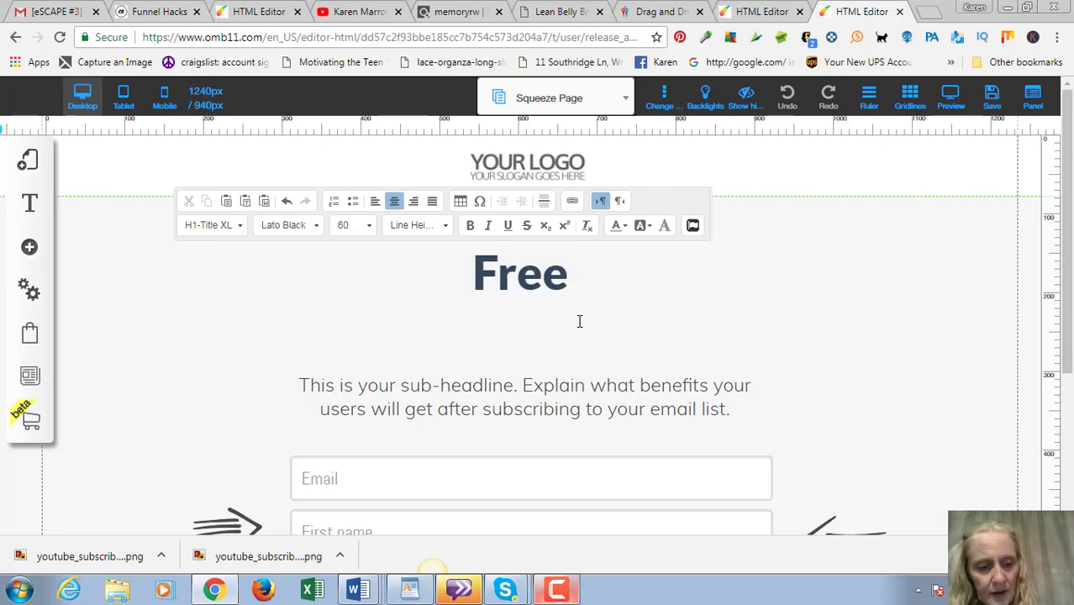
text(Video )
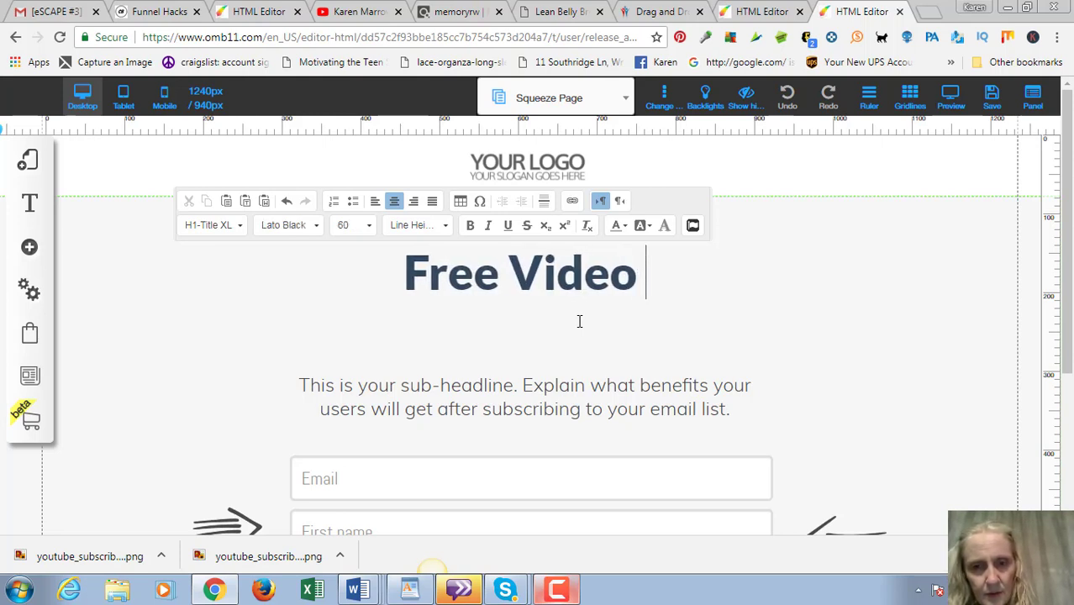
text(Reveals)
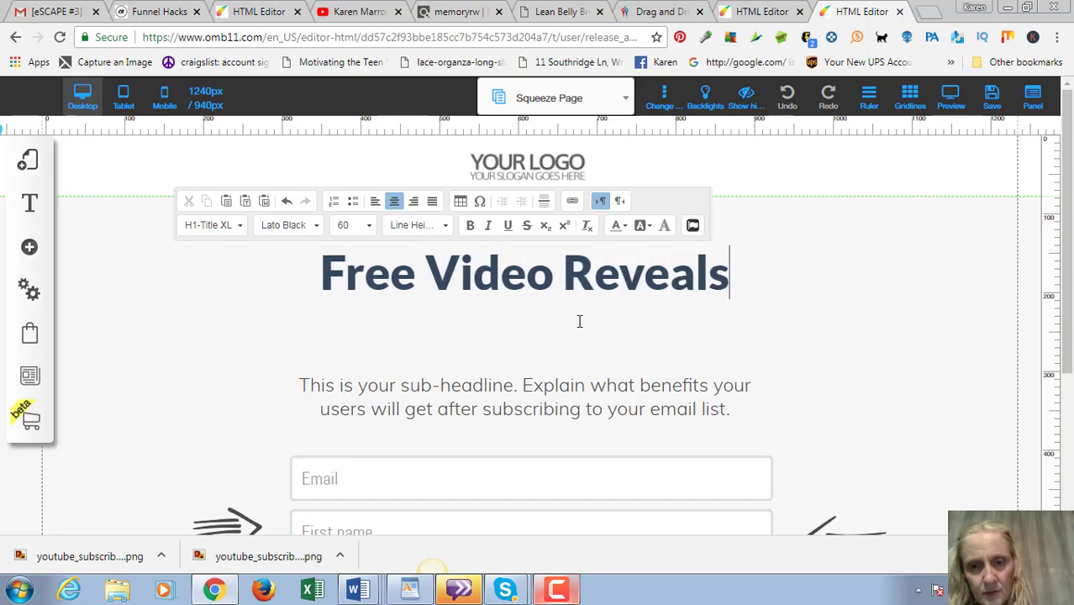
Consult the Lean Belly Breakthrough sales page headline and extend the squeeze page headline with "2-Minute Ritual to Lose 1 Pound of".
click(553, 13)
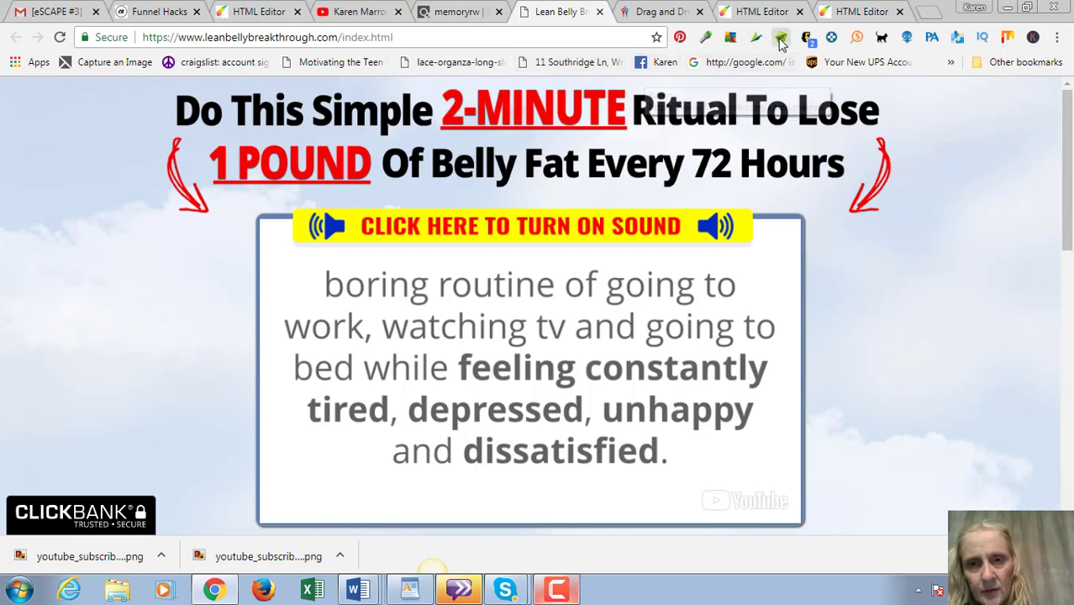
click(858, 12)
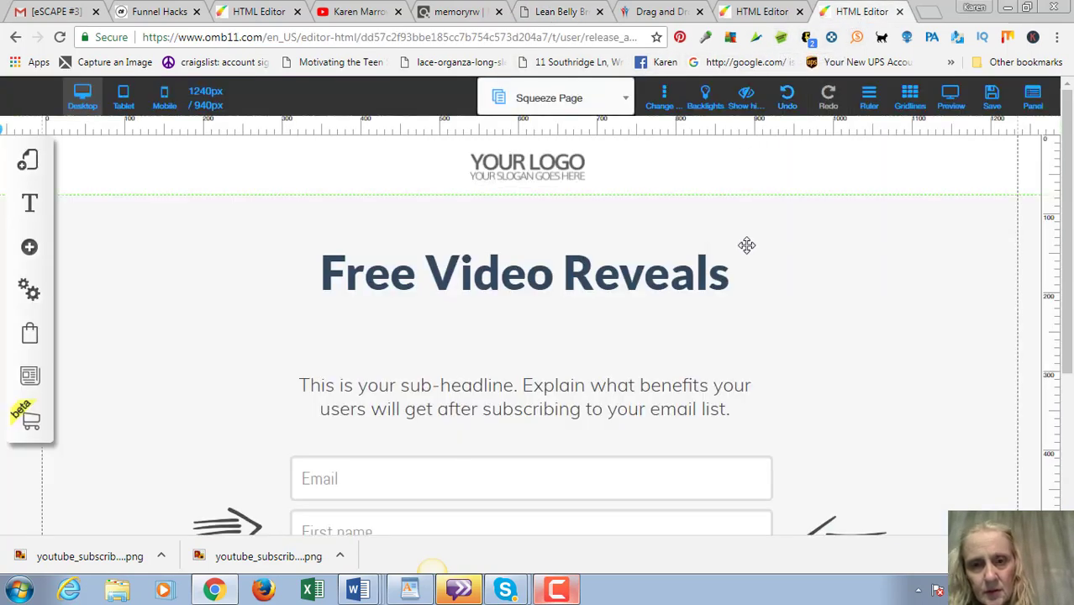
click(748, 283)
click(742, 281)
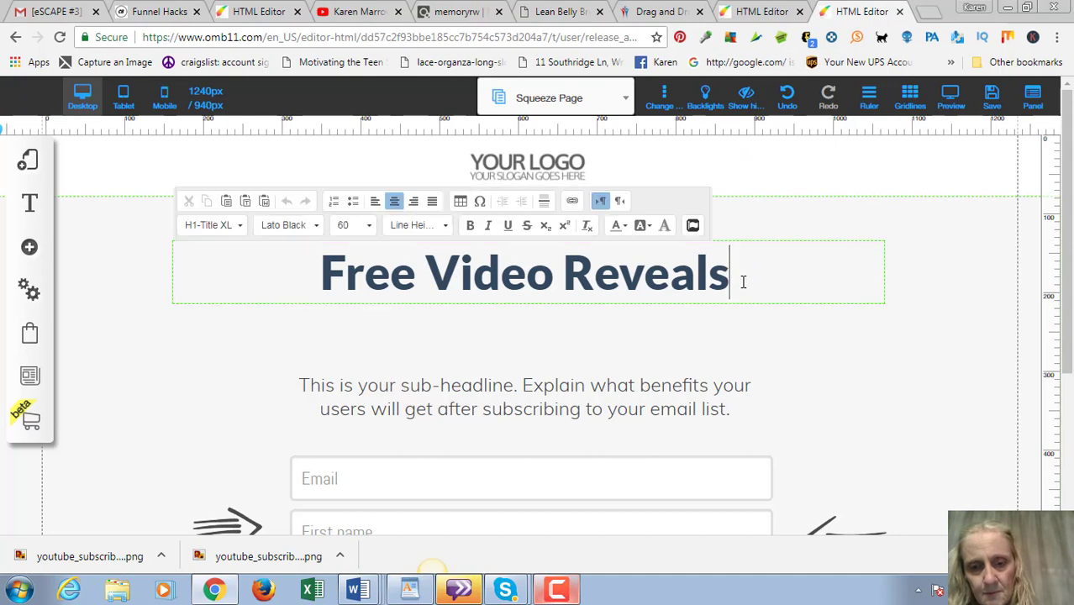
text(2-M)
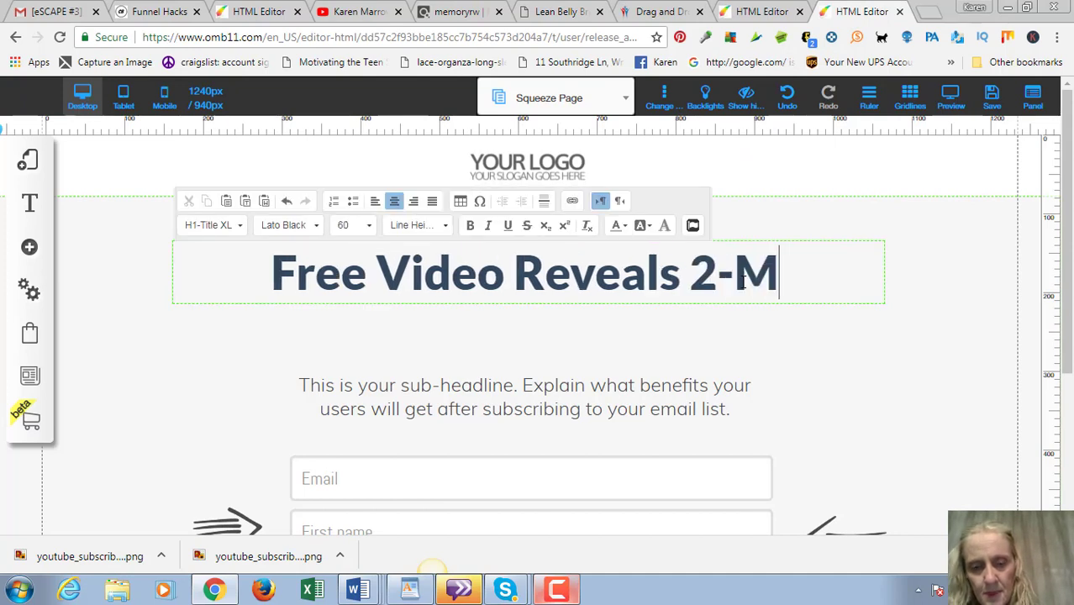
text(inute )
text(R)
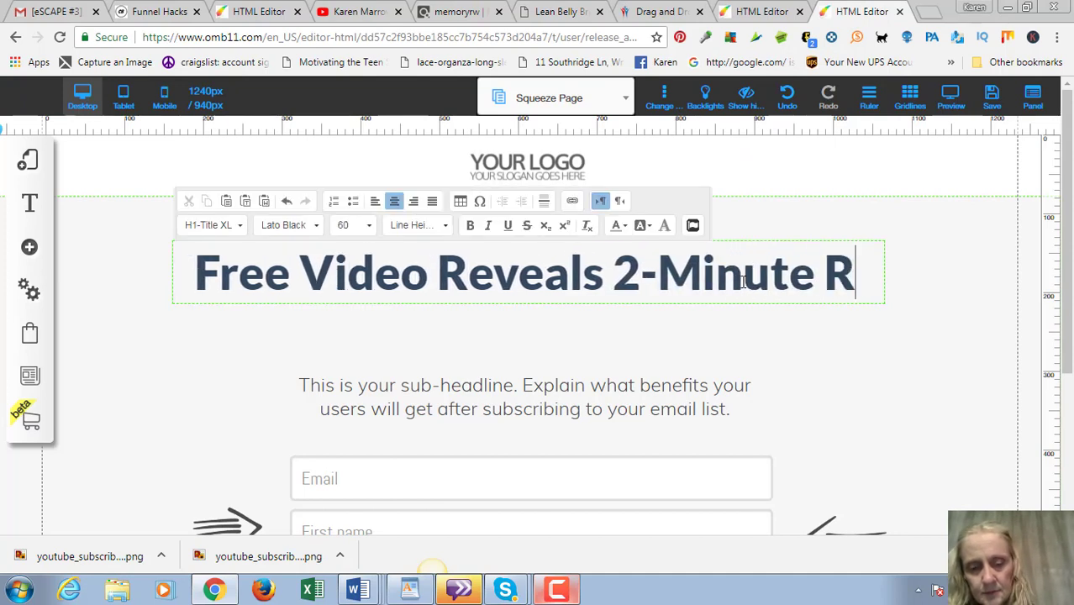
text(itual to )
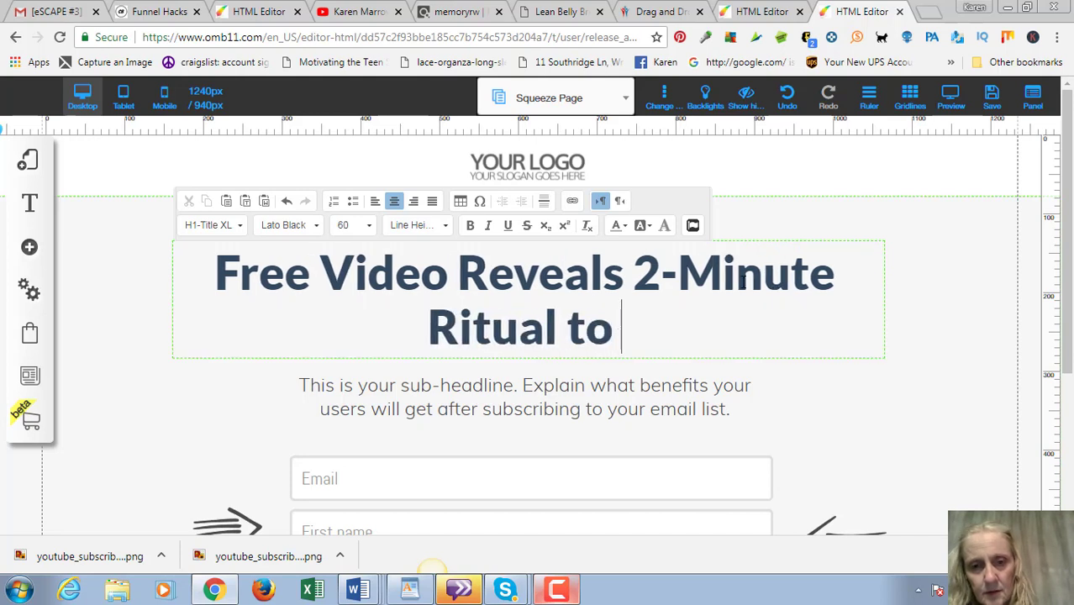
text(Lose 1)
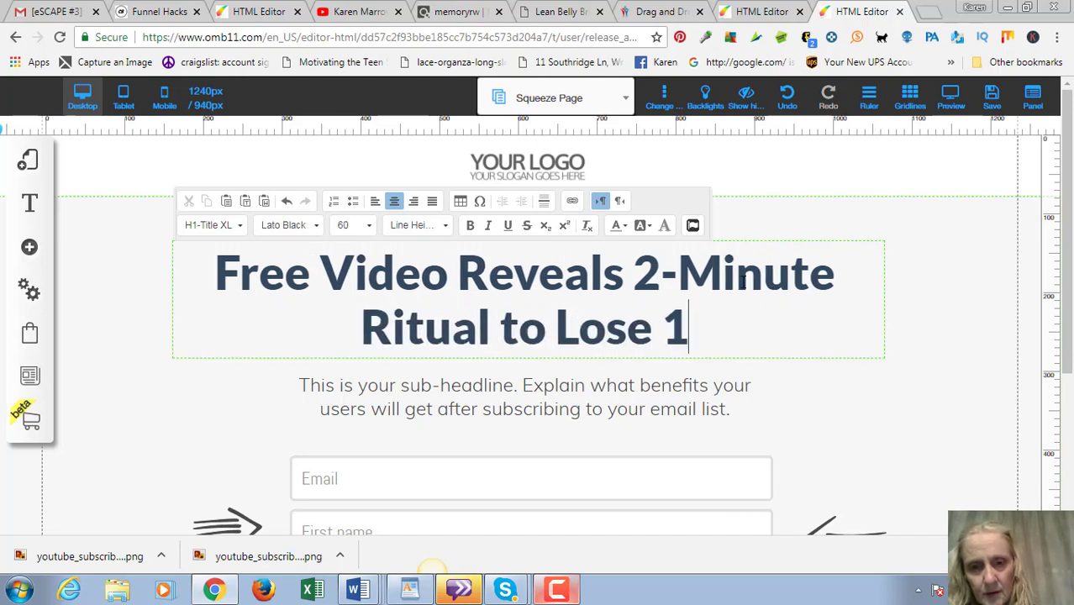
text( Pound)
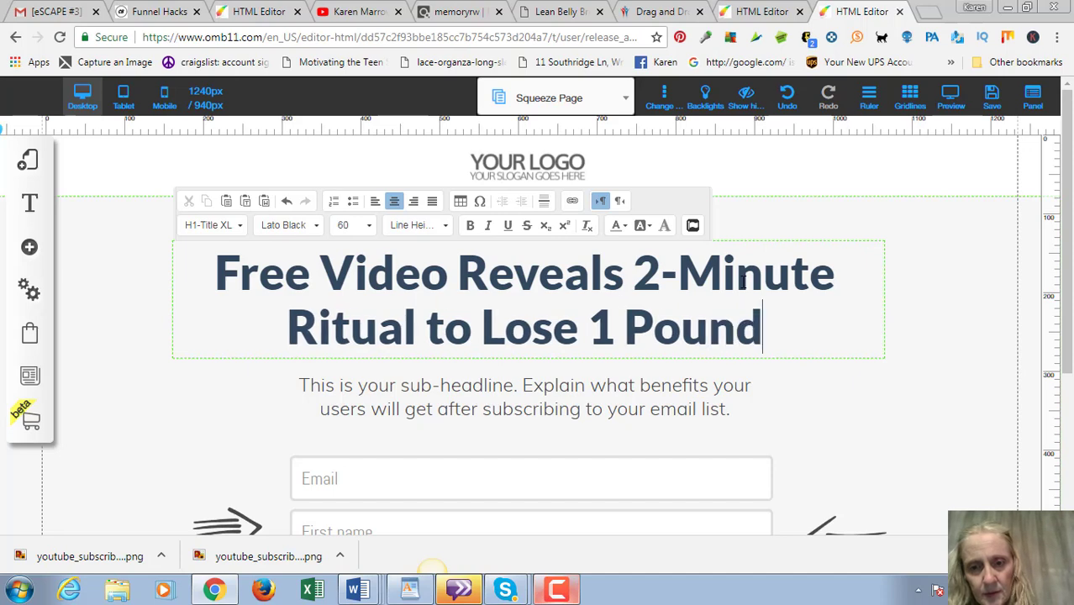
text( of)
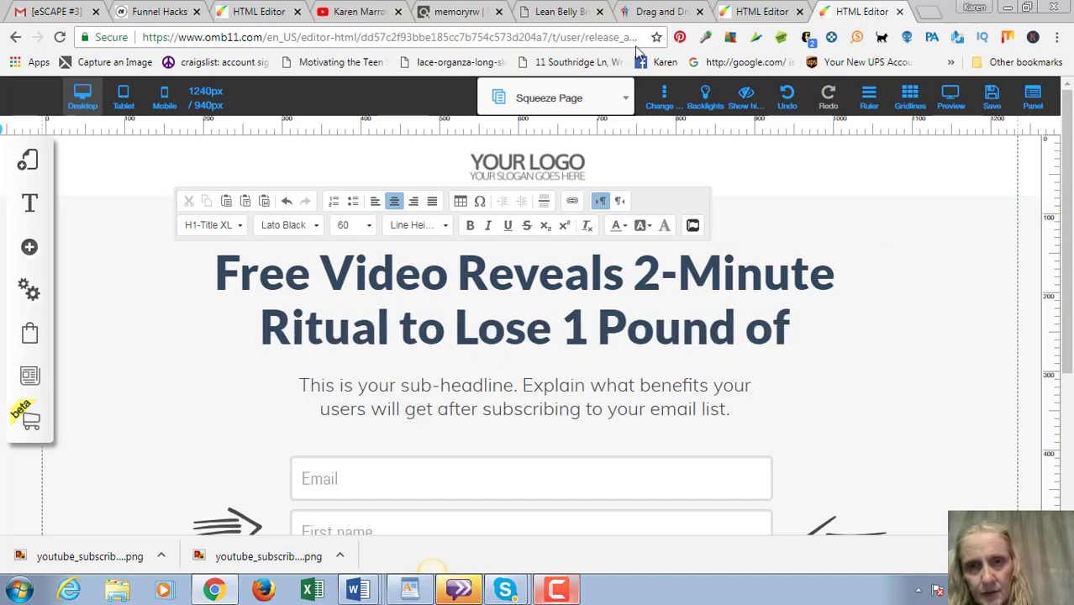
Recheck the sales page wording and complete the squeeze page headline with "Belly Fat Every 72 Hours".
click(585, 15)
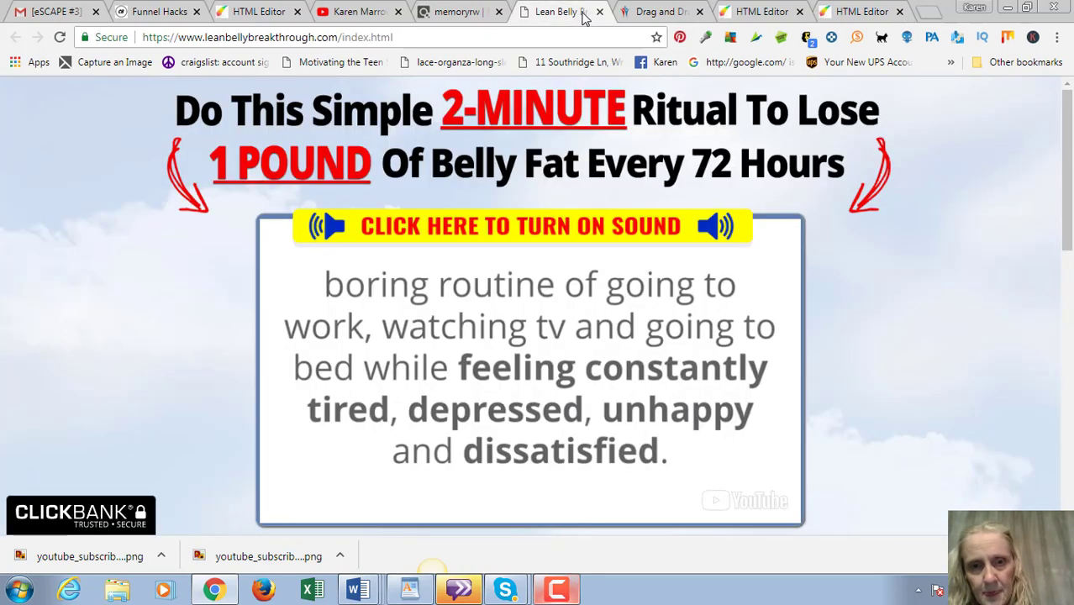
click(861, 12)
click(795, 338)
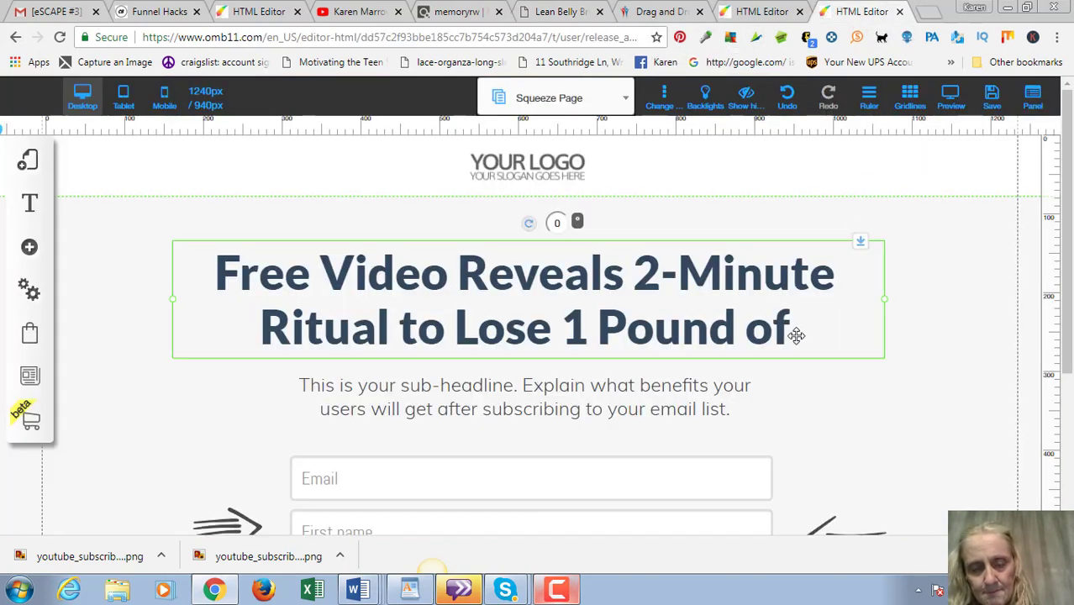
double_click(796, 336)
click(800, 334)
text(B)
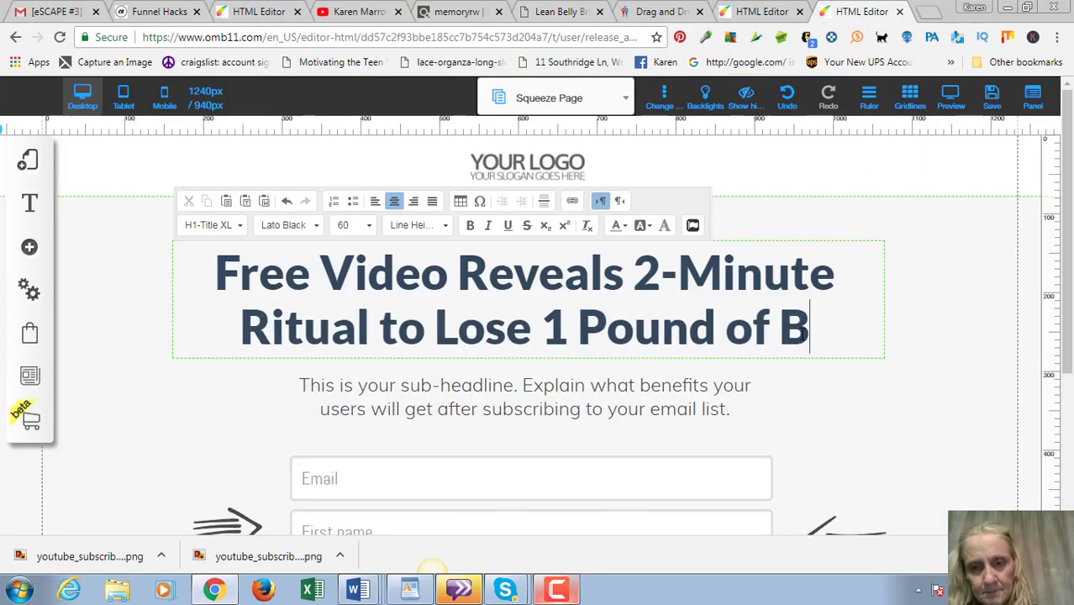
text(elly Fat Every )
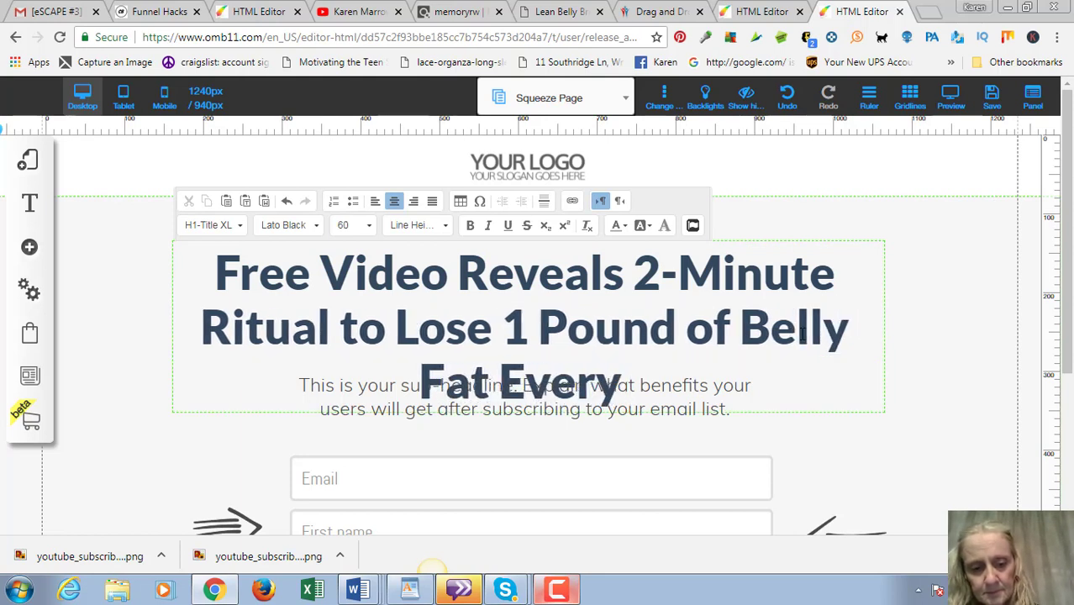
text(72 Hours)
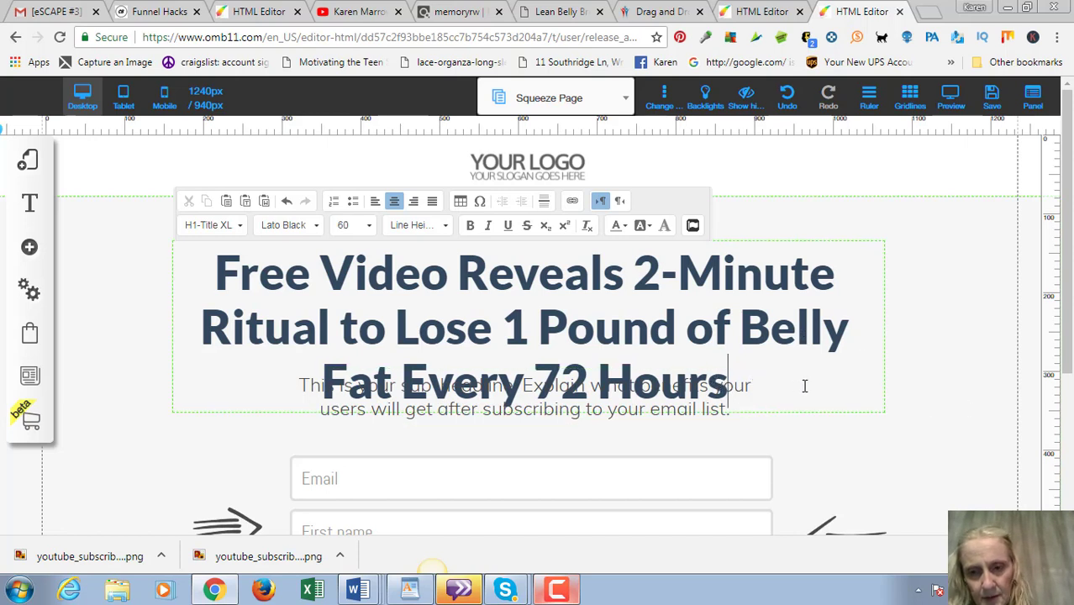
Select the entire headline text and reduce its font size to 48.
click(735, 383)
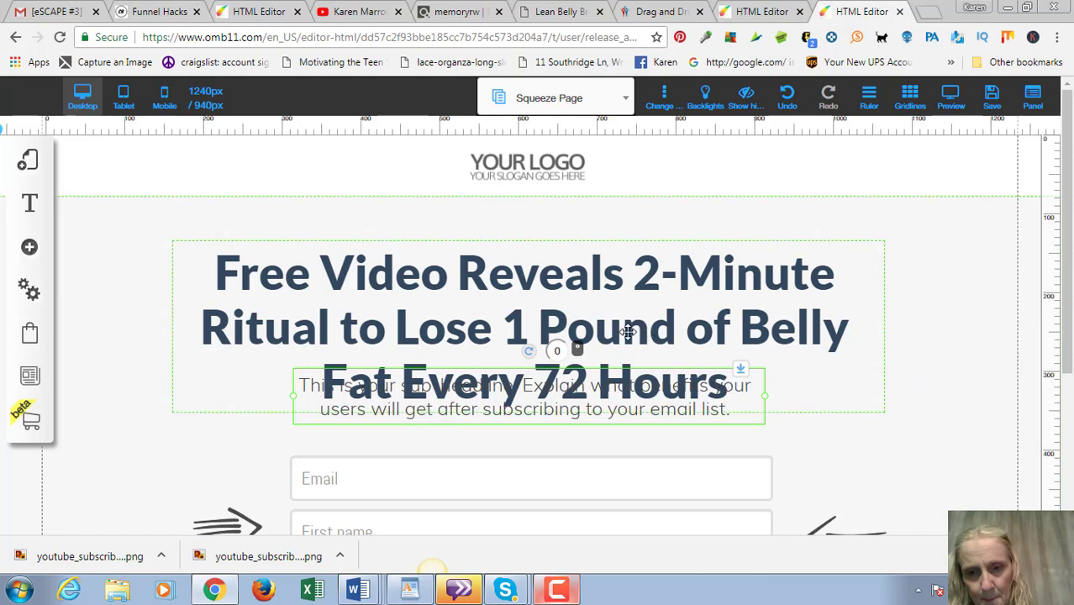
click(611, 275)
double_click(613, 273)
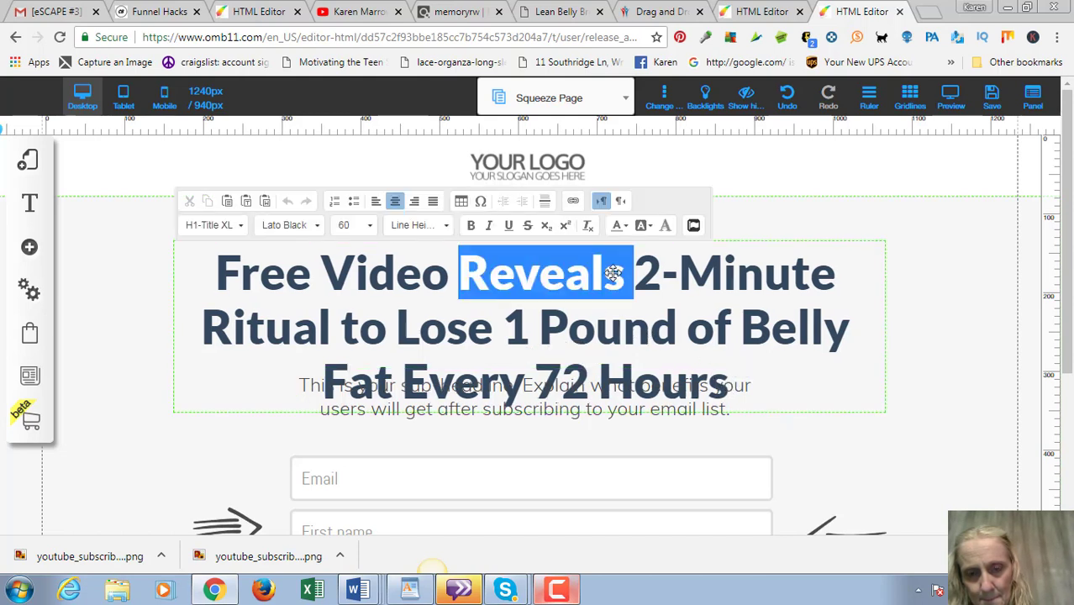
click(612, 274)
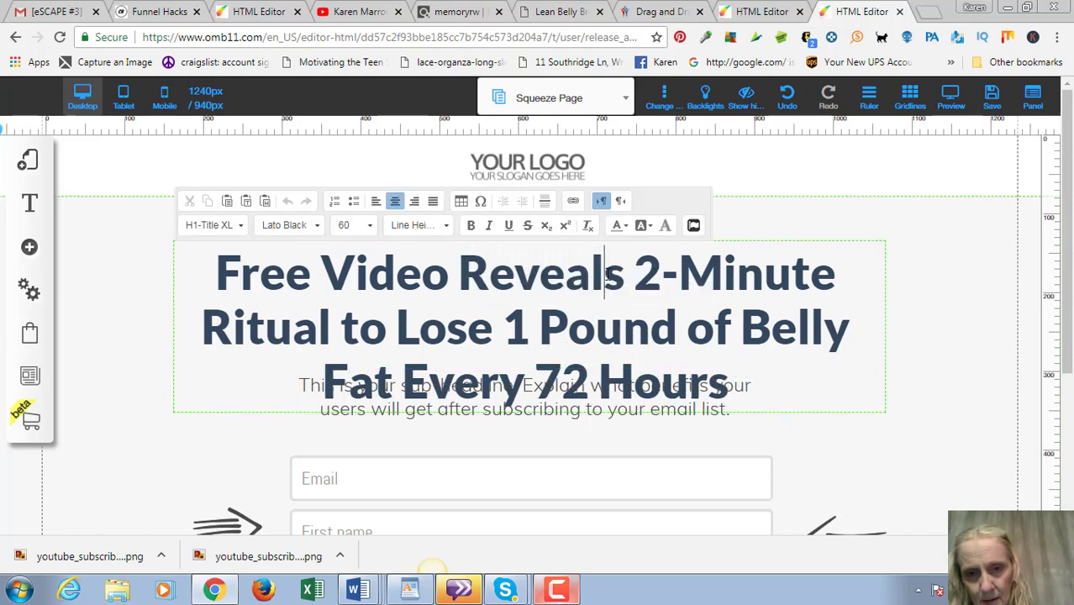
drag(606, 265, 788, 387)
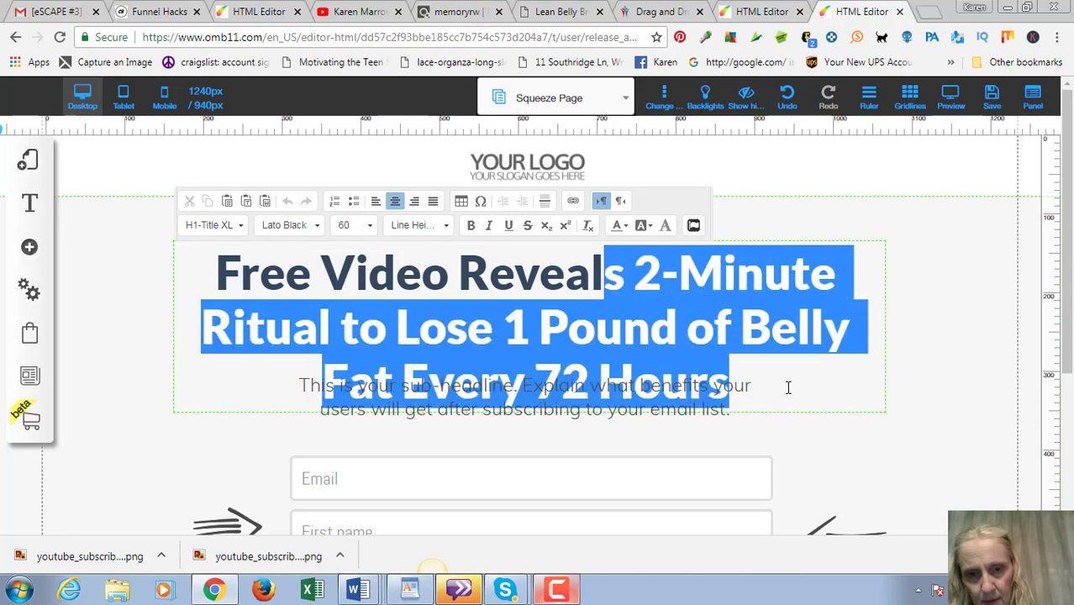
click(450, 273)
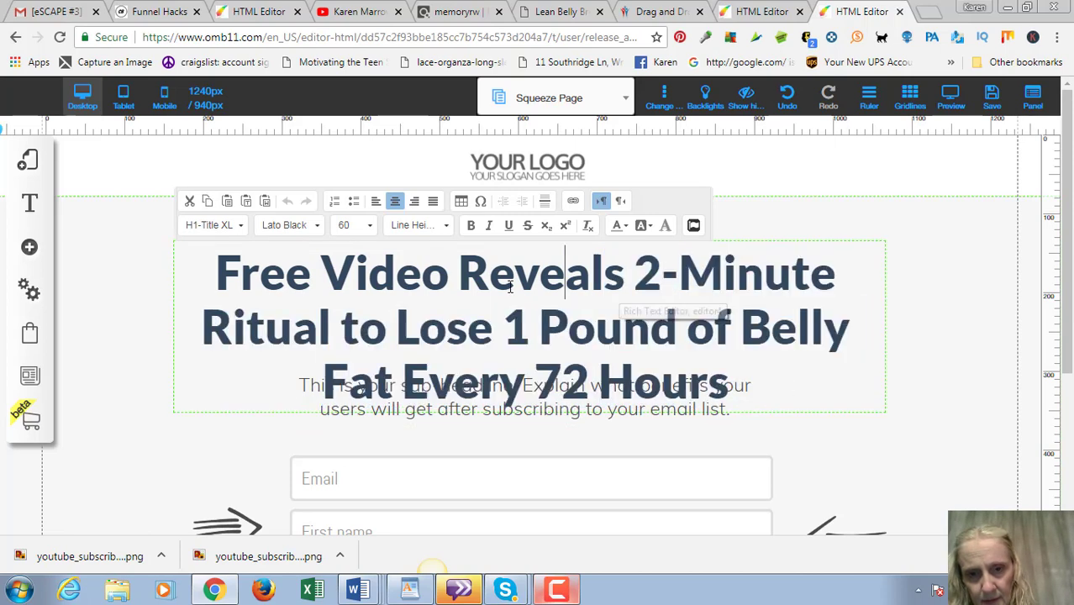
drag(213, 275, 795, 390)
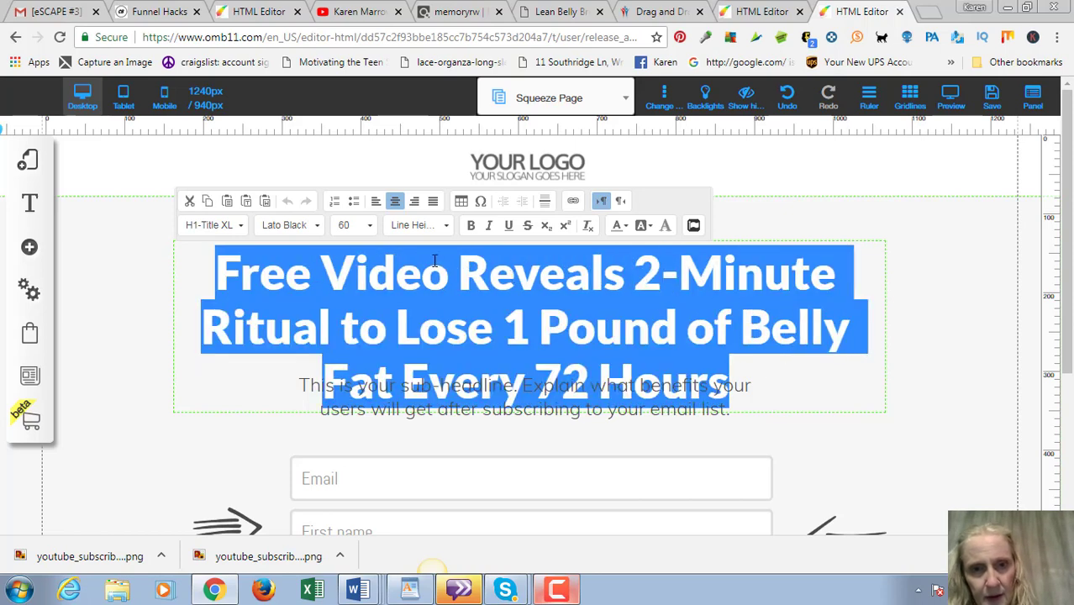
click(370, 225)
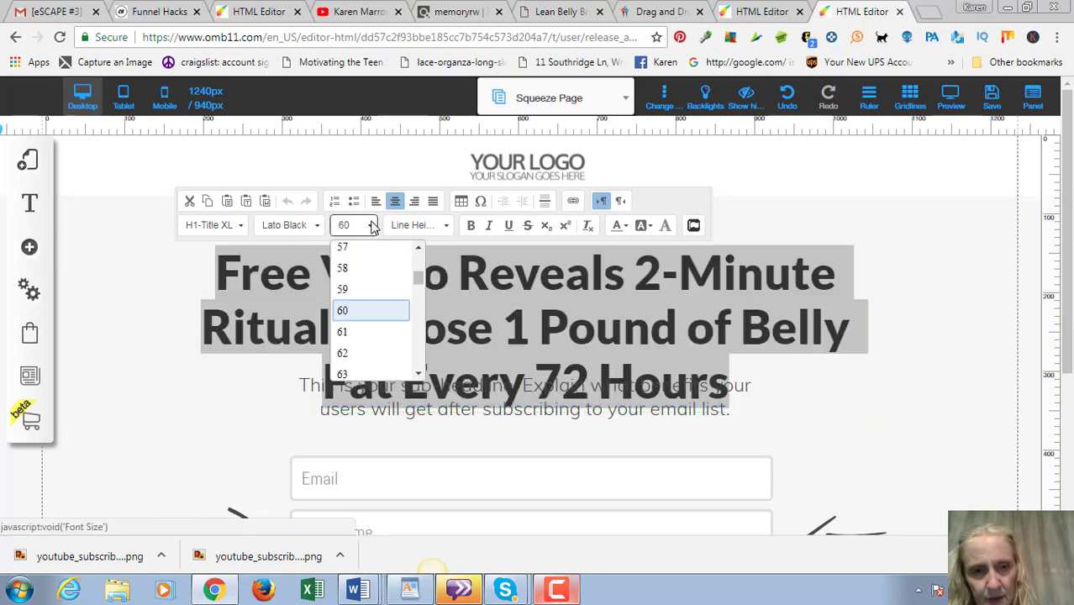
scroll(376, 267, up, 3)
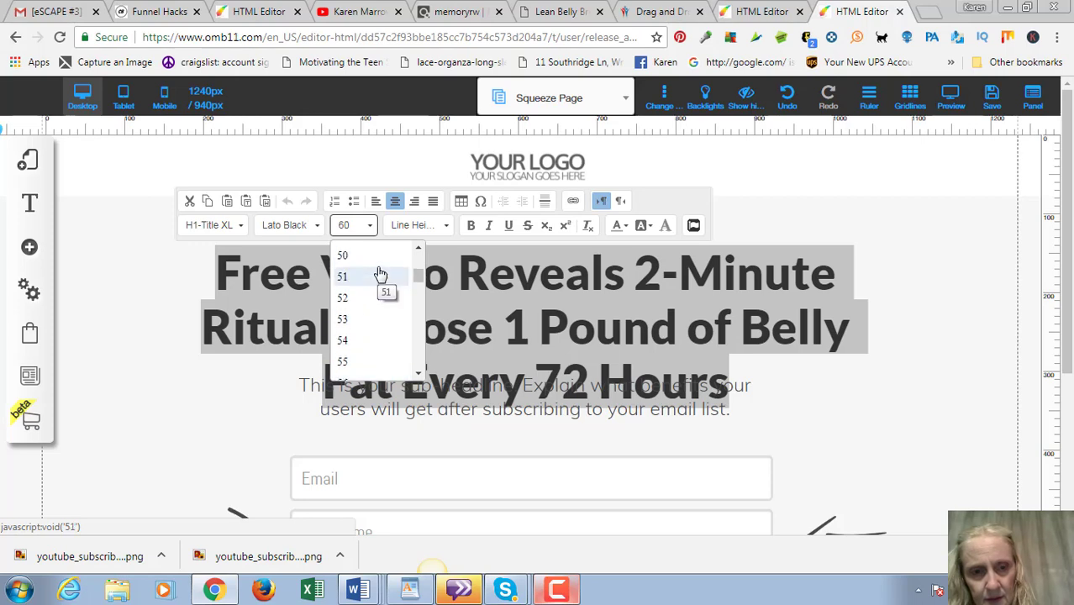
scroll(378, 281, up, 2)
click(371, 294)
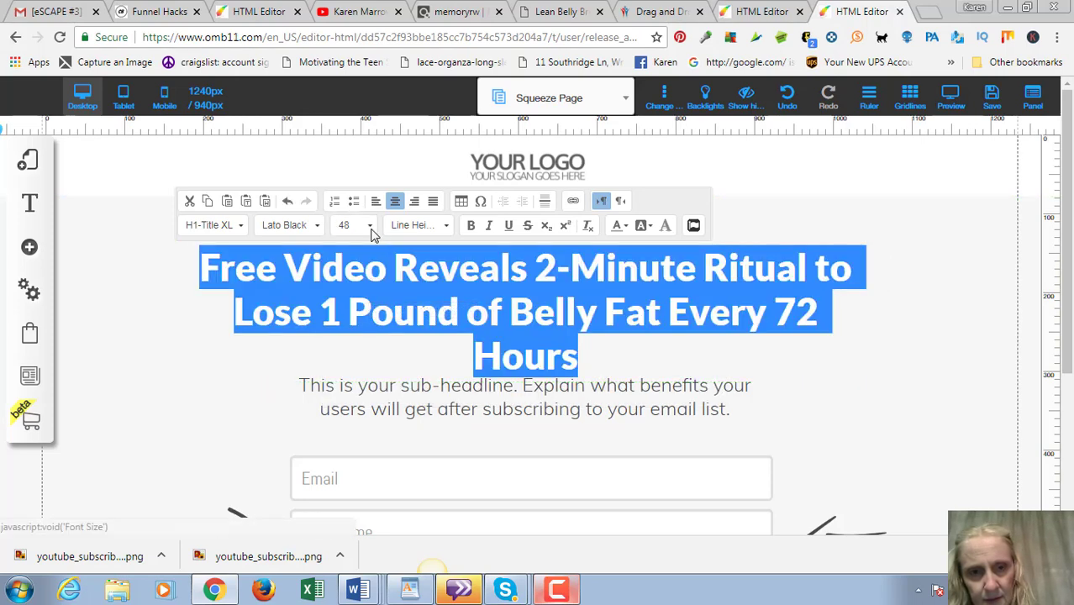
Reduce the font size of the whole squeeze page headline to 47.
click(370, 225)
click(362, 294)
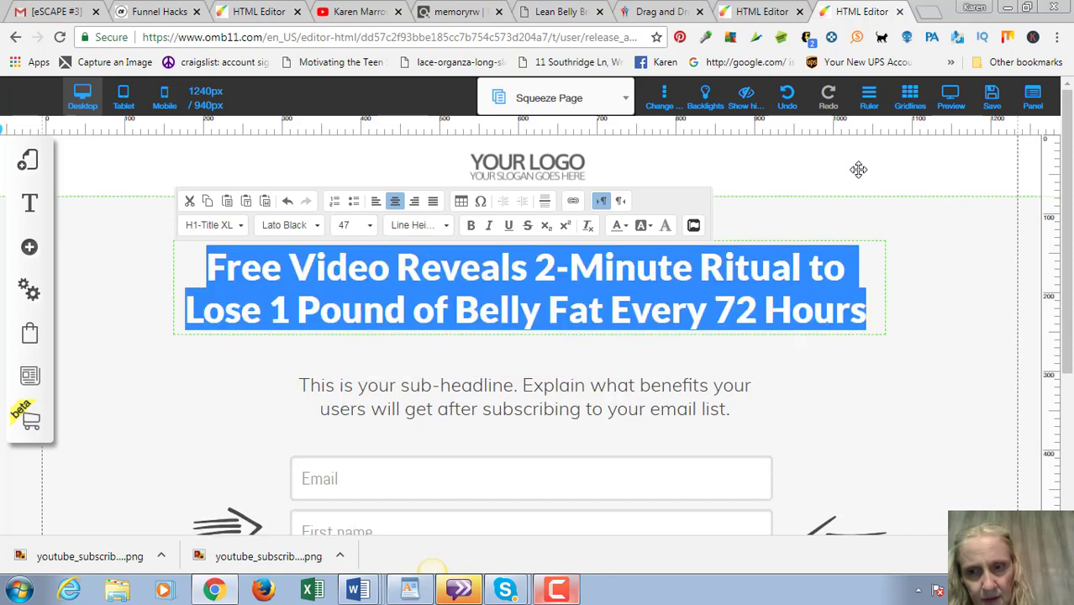
click(965, 259)
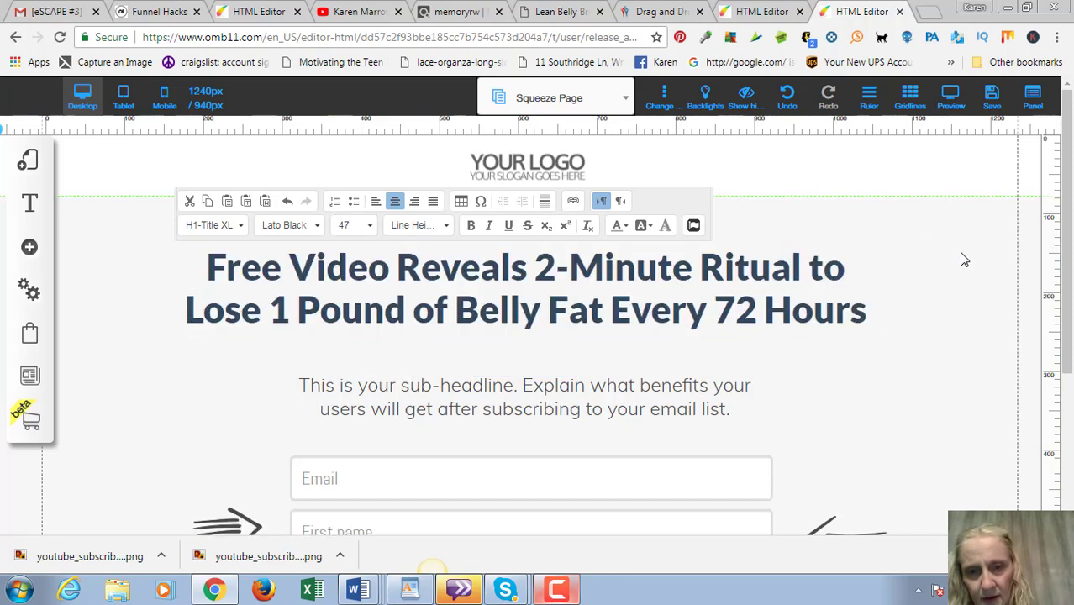
Underline "2-Minute" in the headline and color it red (#ff0000).
click(544, 263)
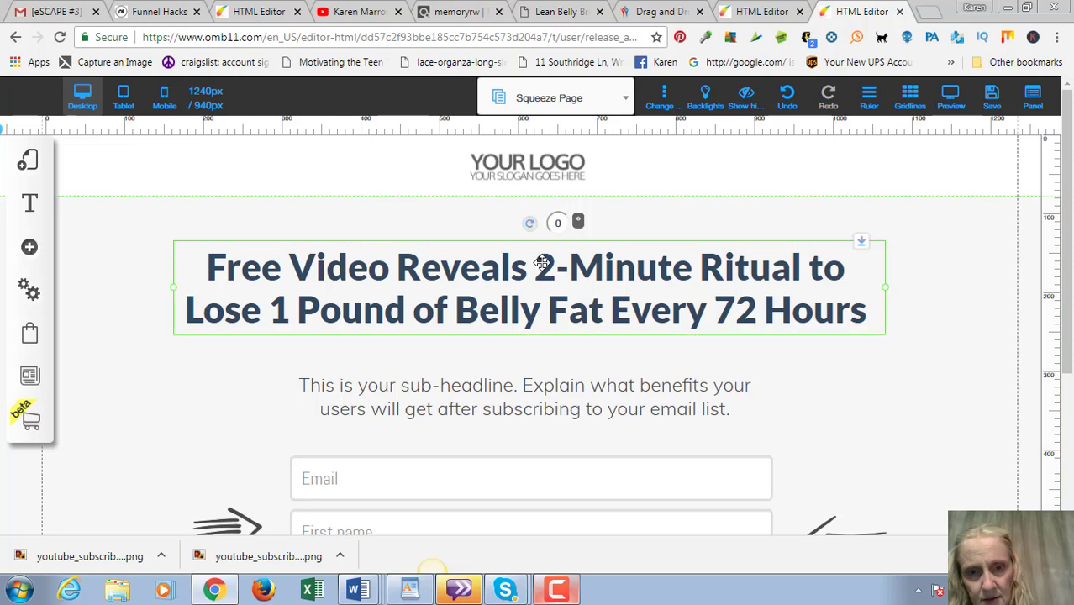
double_click(544, 266)
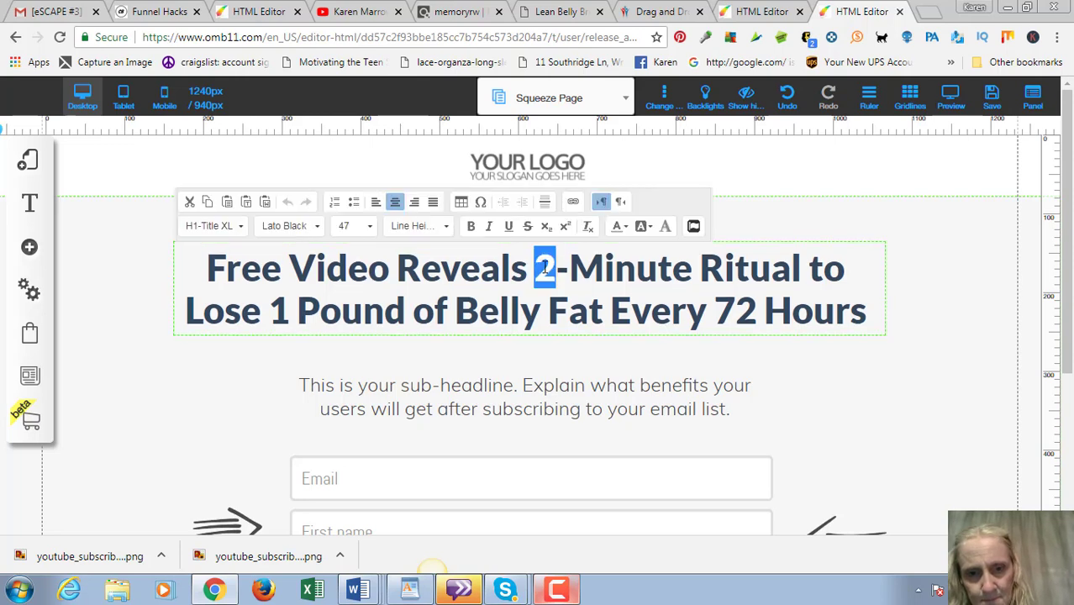
drag(536, 268, 689, 271)
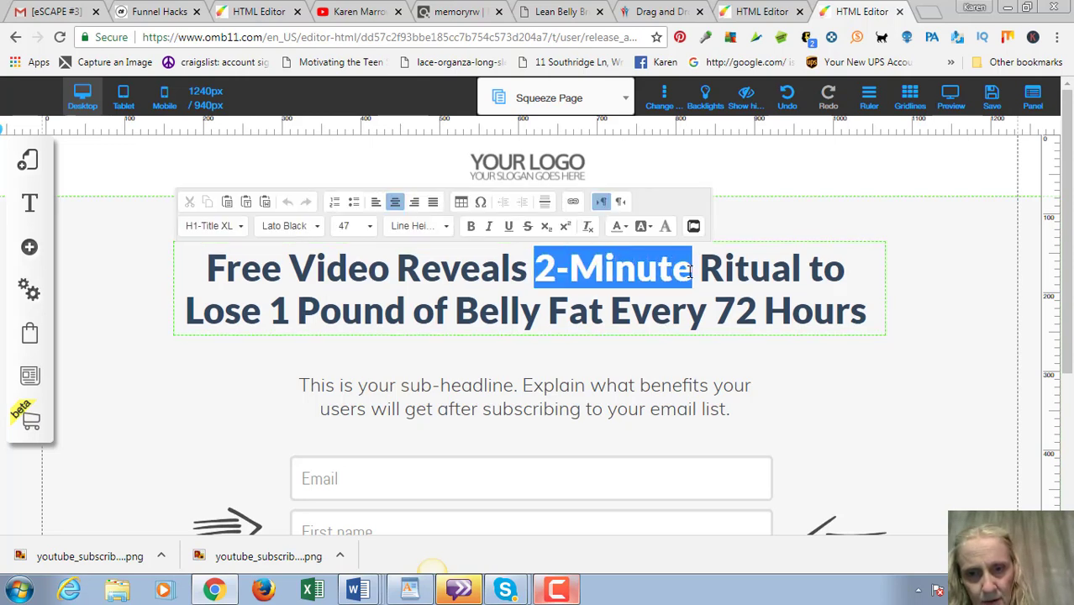
click(508, 227)
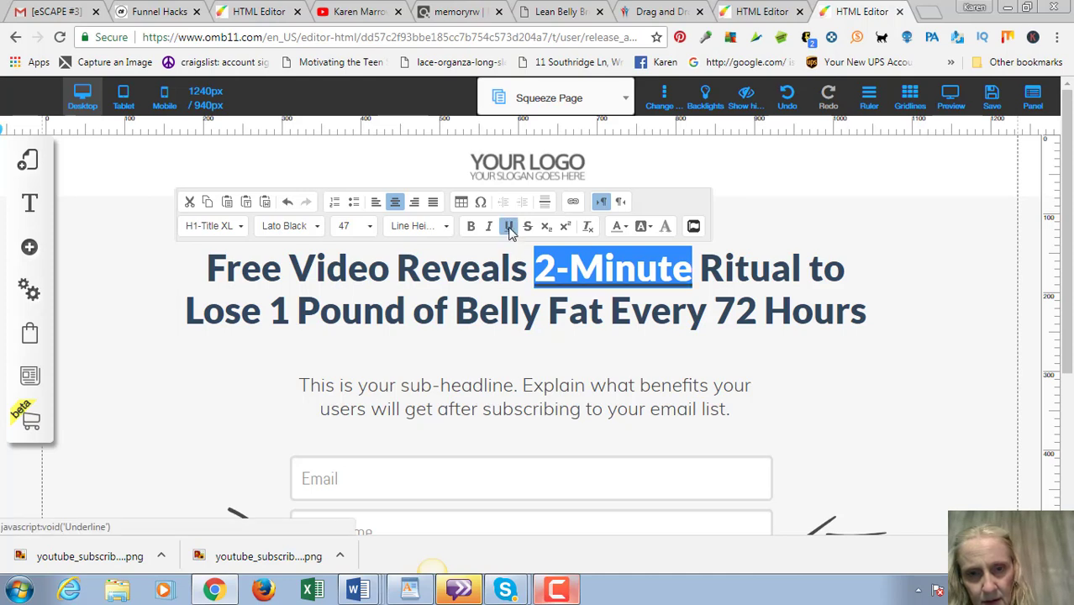
click(621, 231)
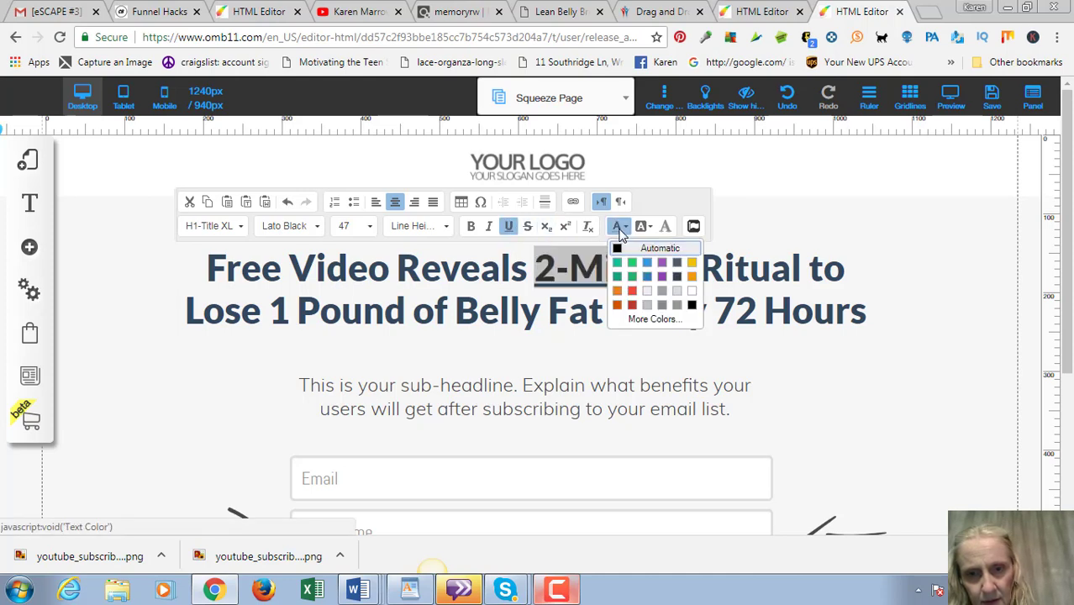
click(661, 331)
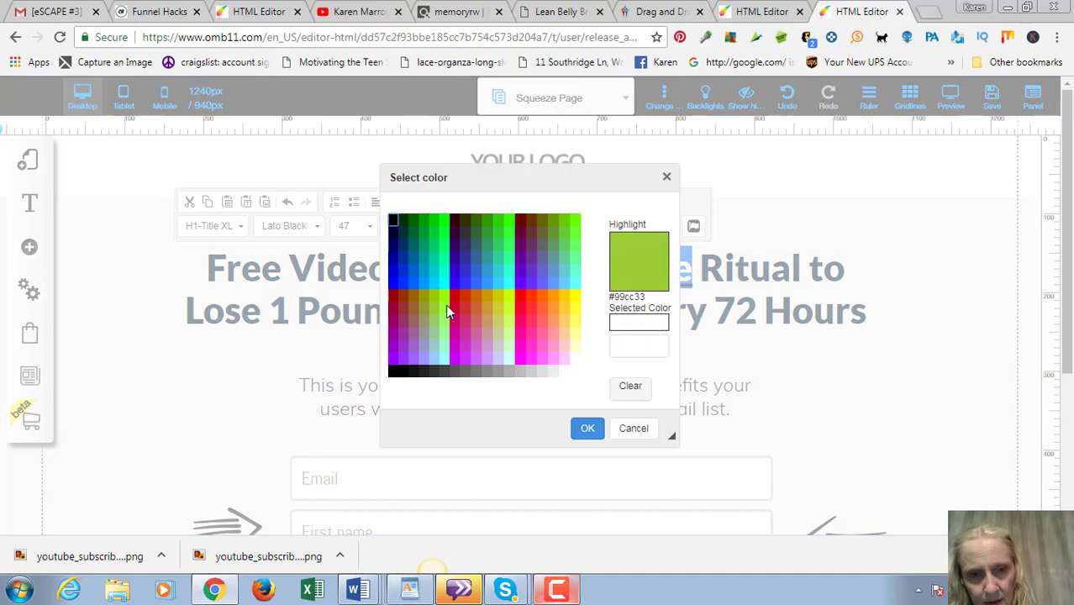
click(521, 296)
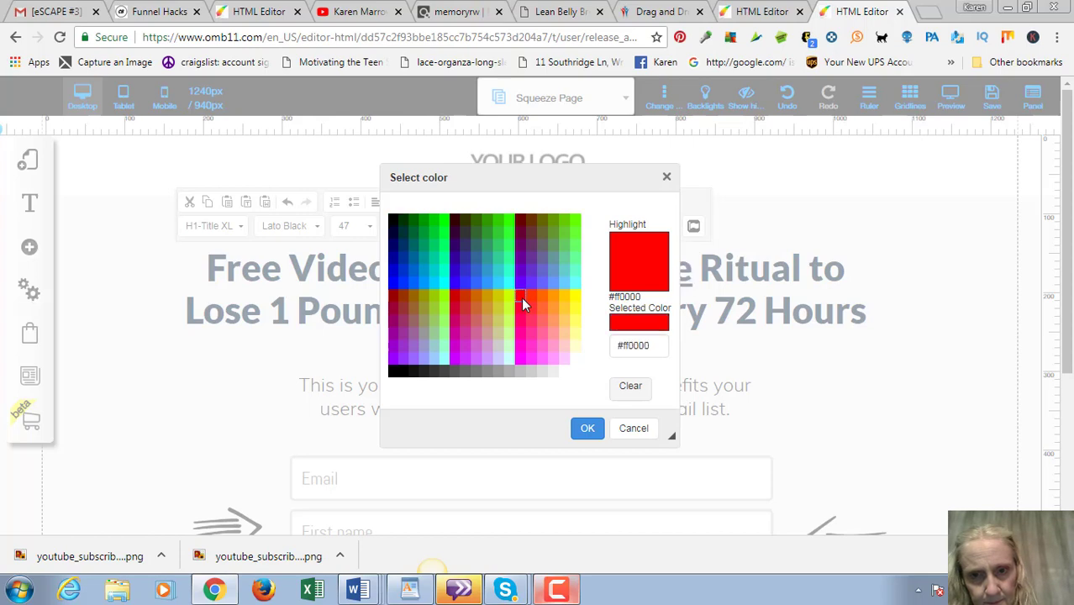
click(576, 429)
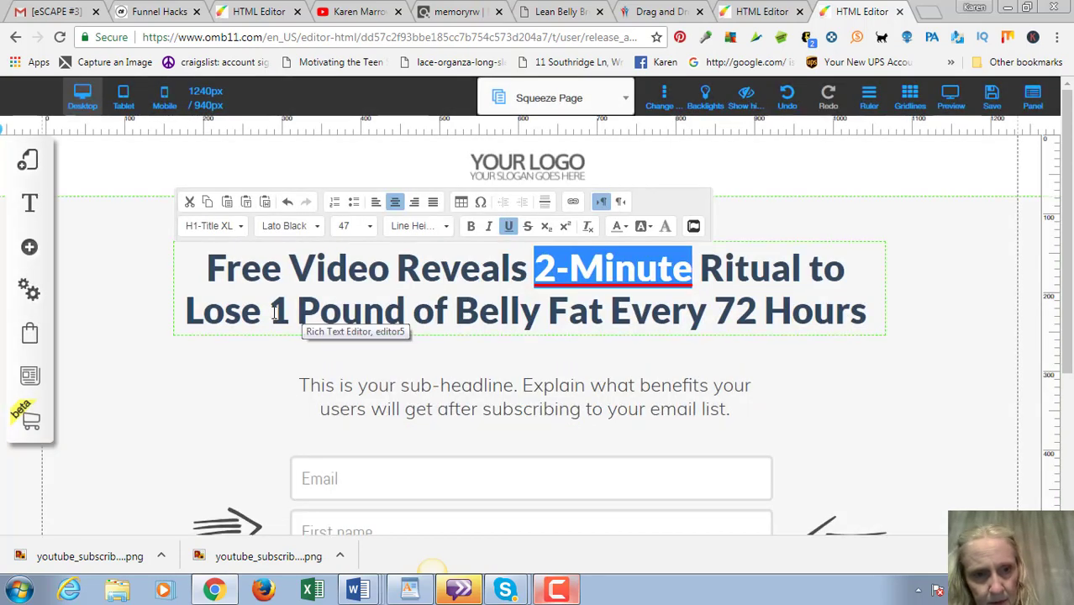
Underline "1 Pound" in the headline, color it red (#ff0000), and finish editing the headline.
drag(273, 311, 404, 313)
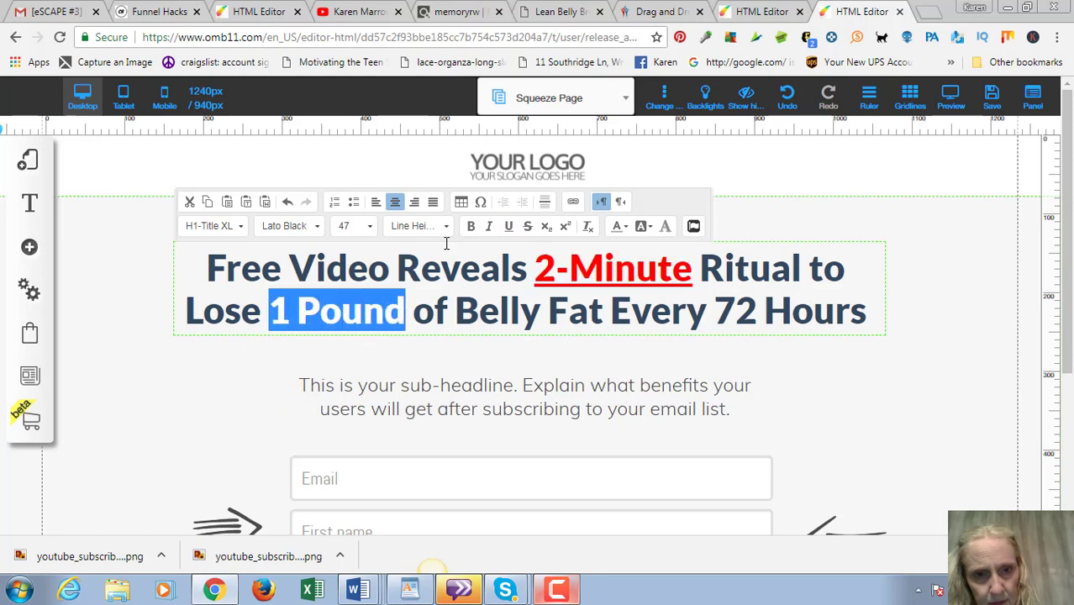
click(509, 230)
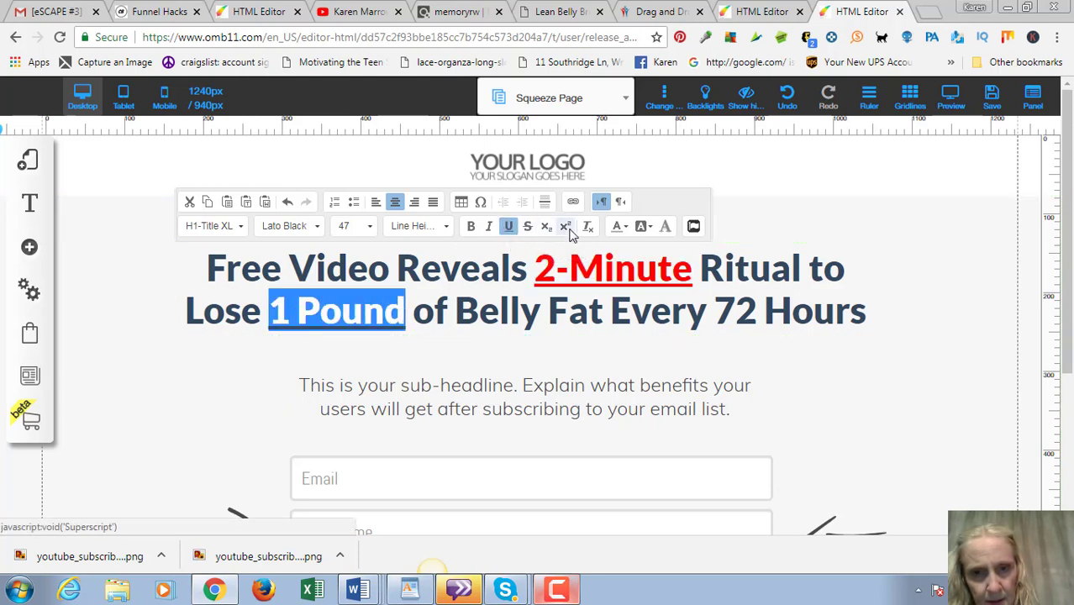
click(619, 233)
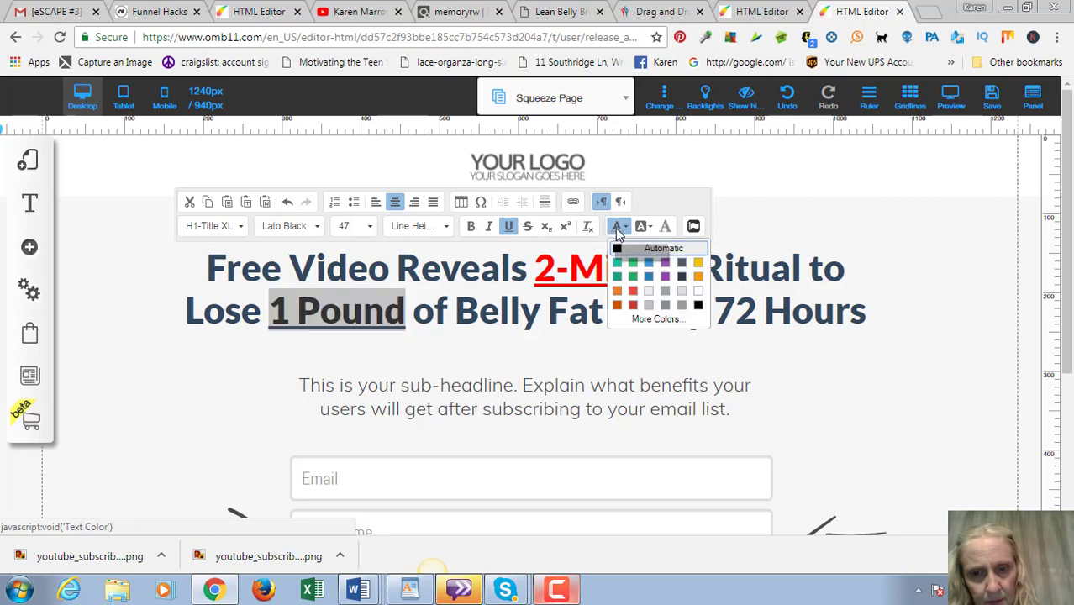
click(661, 320)
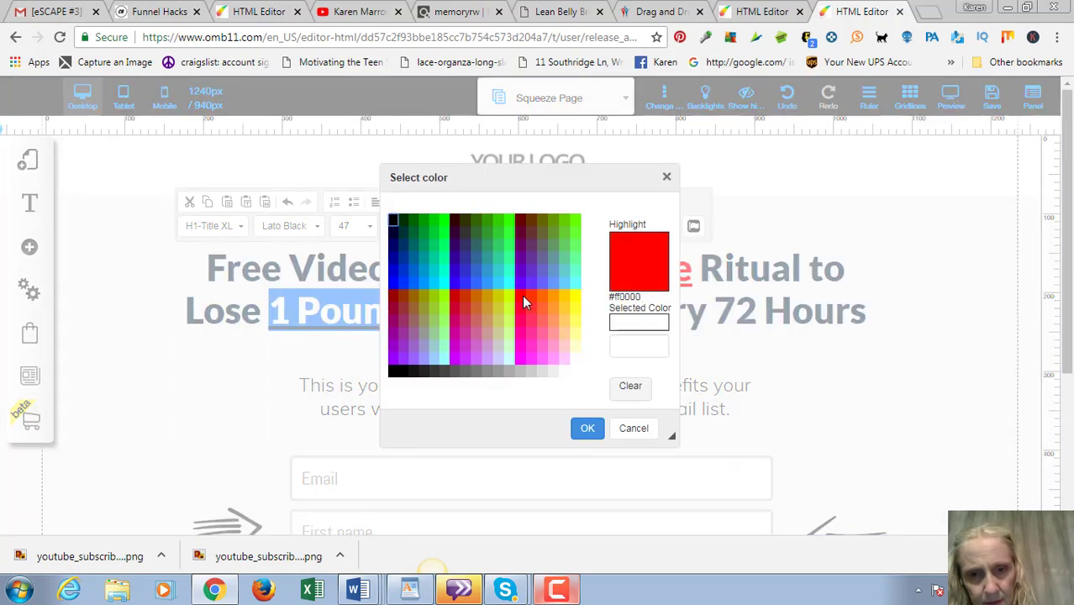
click(521, 301)
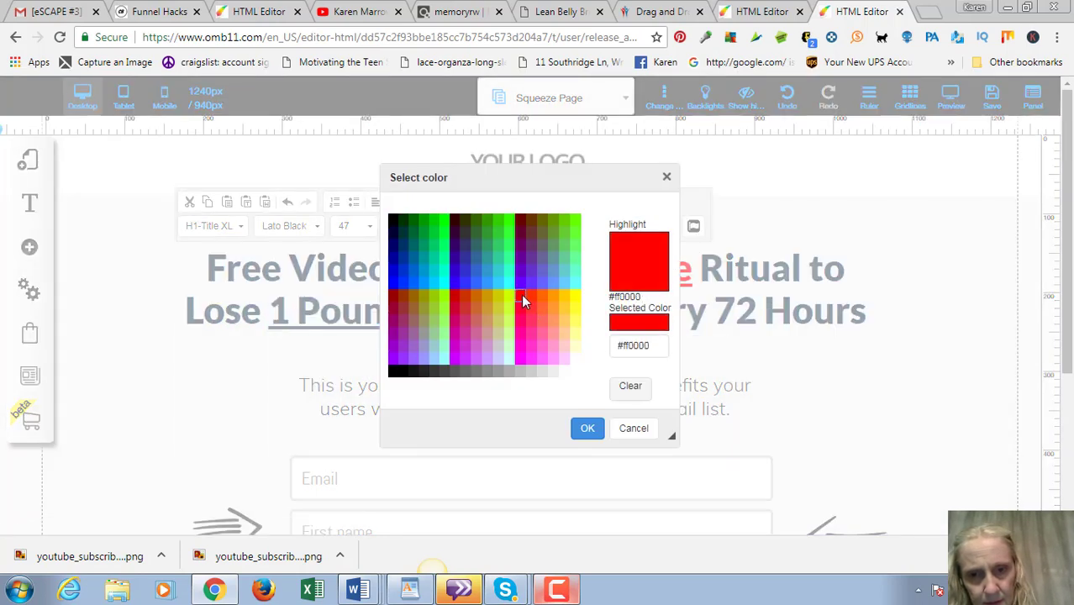
click(587, 429)
click(933, 236)
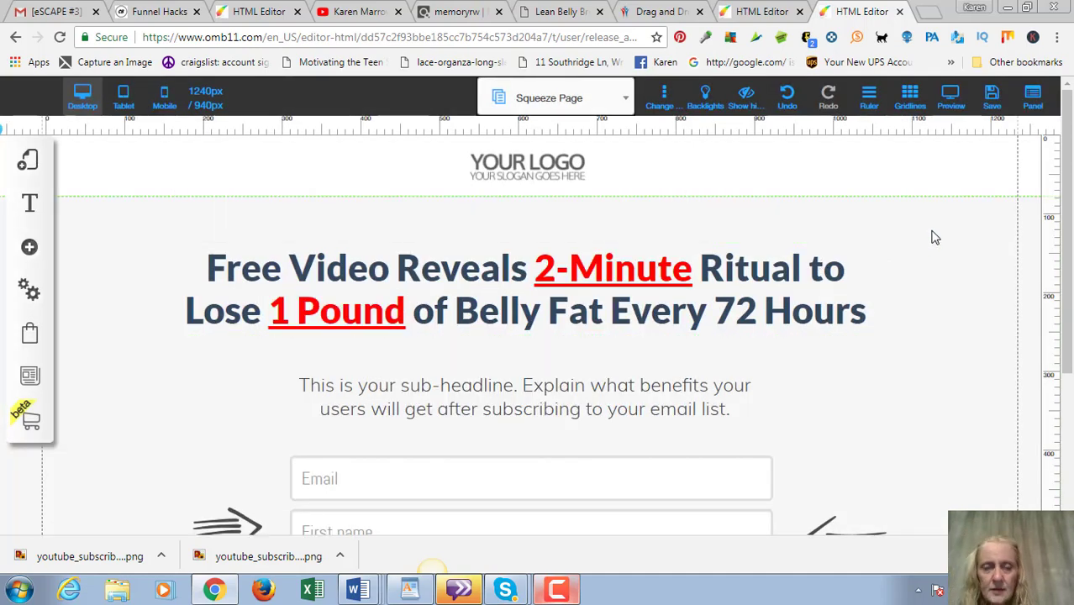
Delete the placeholder logo images from the page header and the footer.
click(516, 163)
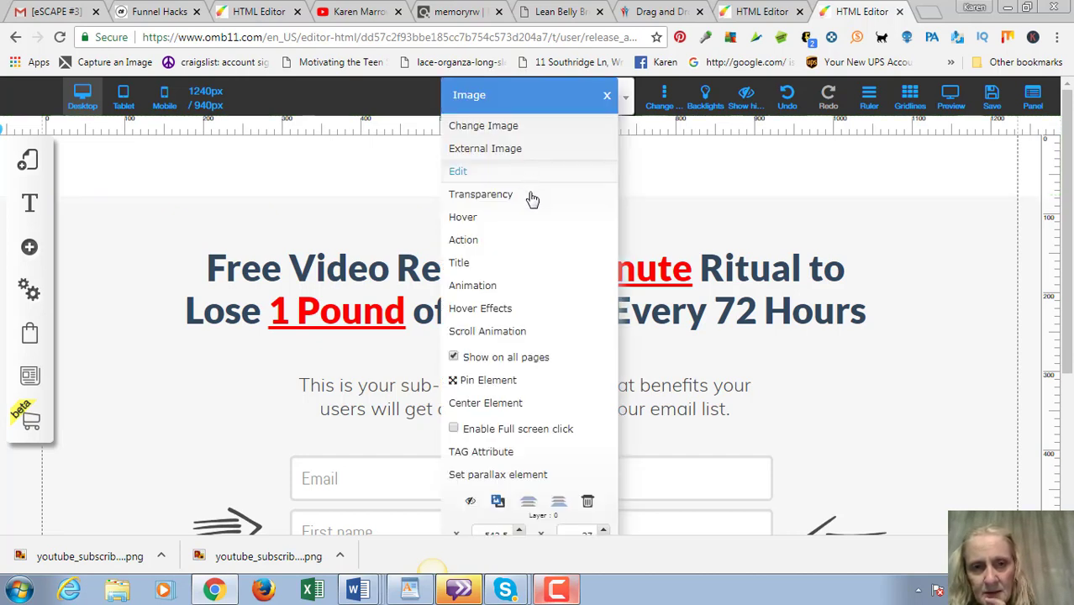
click(587, 505)
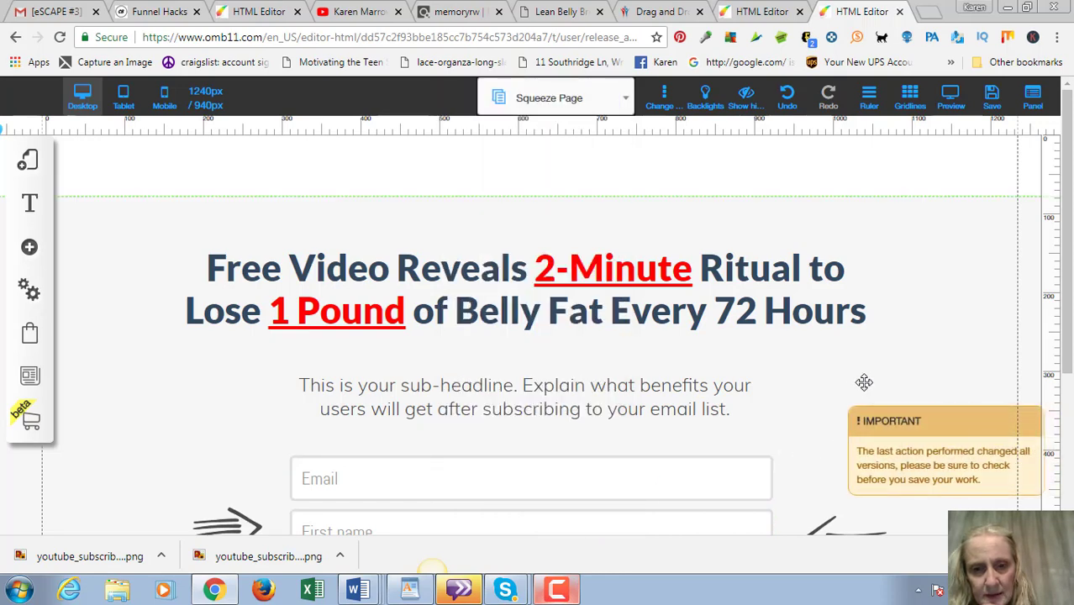
scroll(861, 377, down, 5)
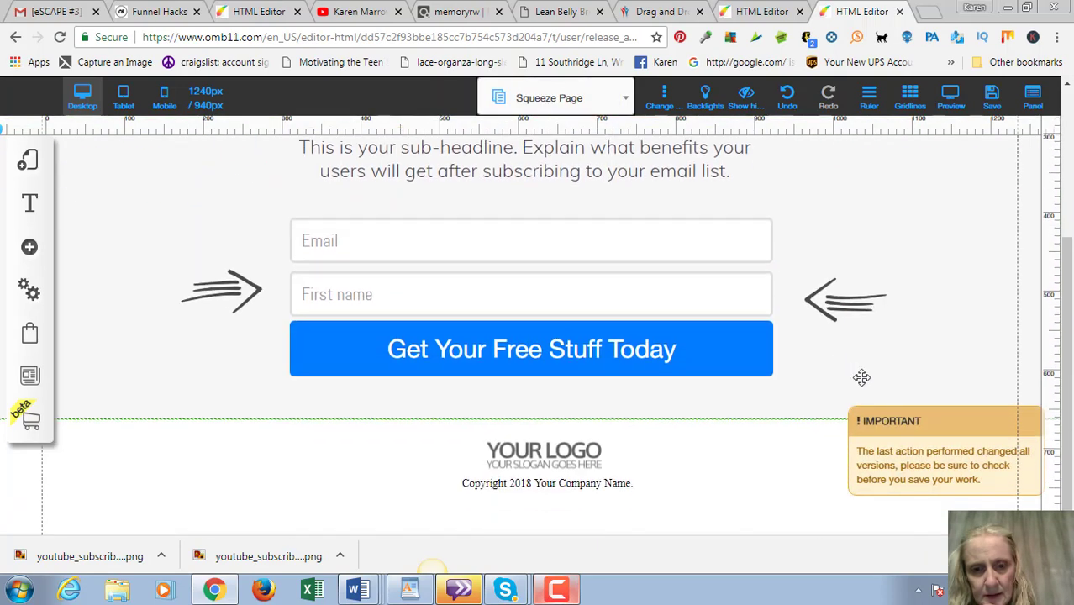
click(547, 446)
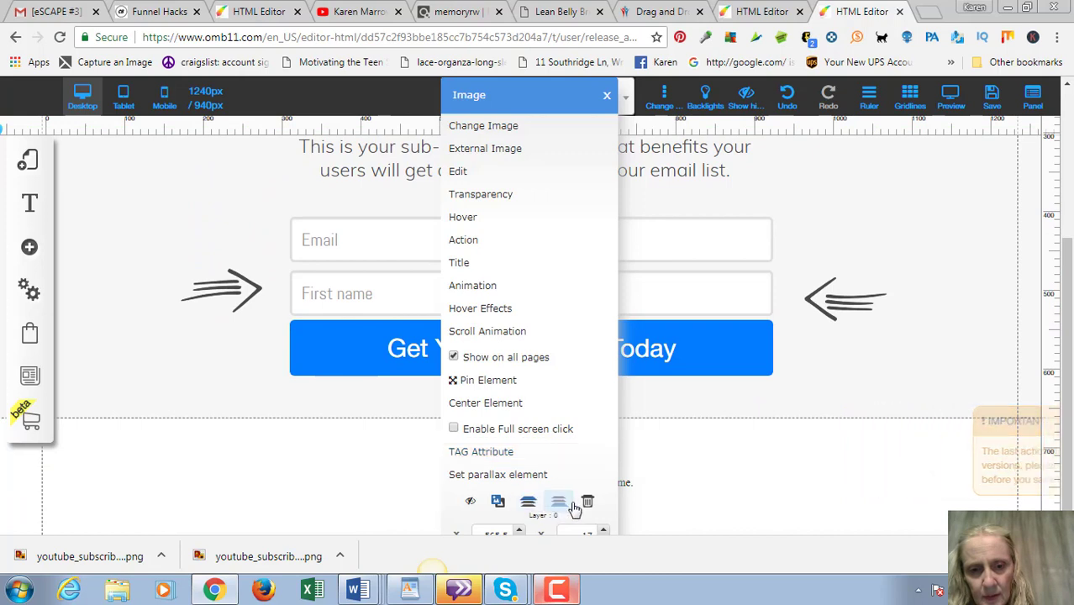
click(589, 501)
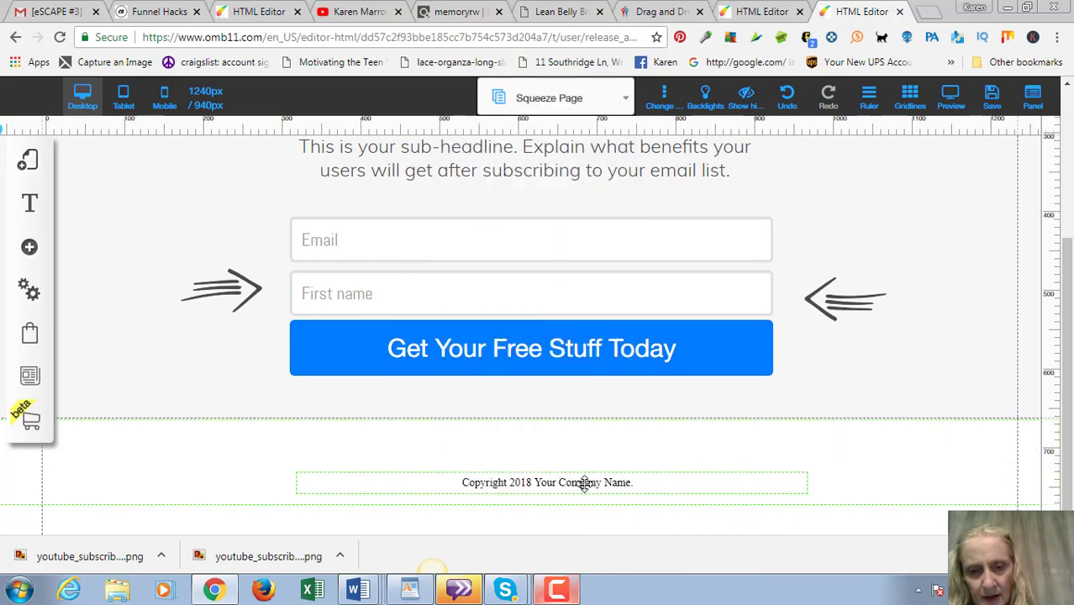
Replace "Your Company Name" in the footer copyright line with the owner's full name followed by "all rights reserved".
click(559, 482)
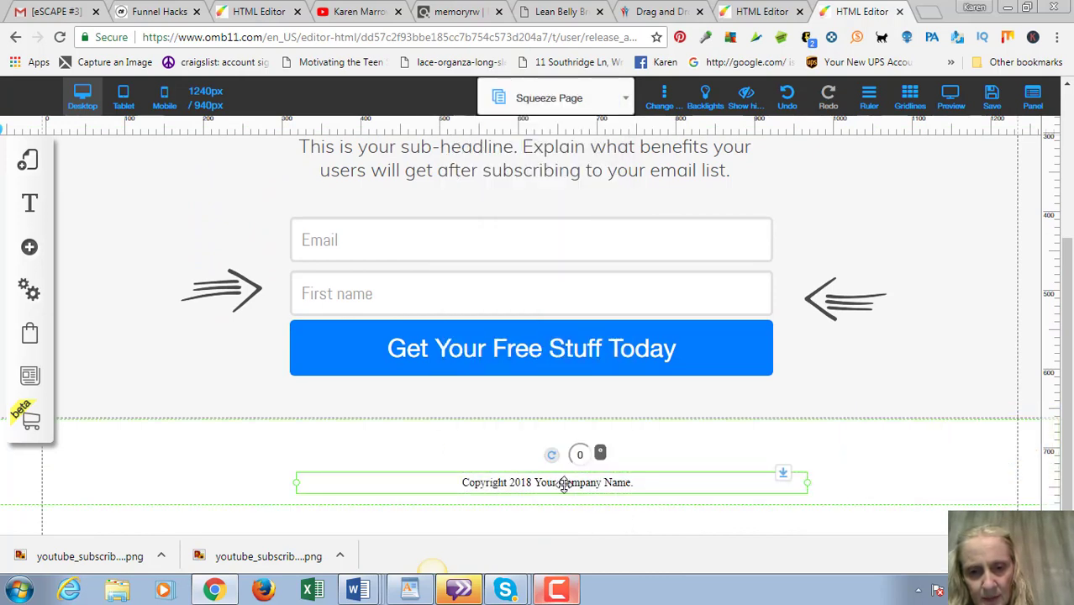
click(572, 485)
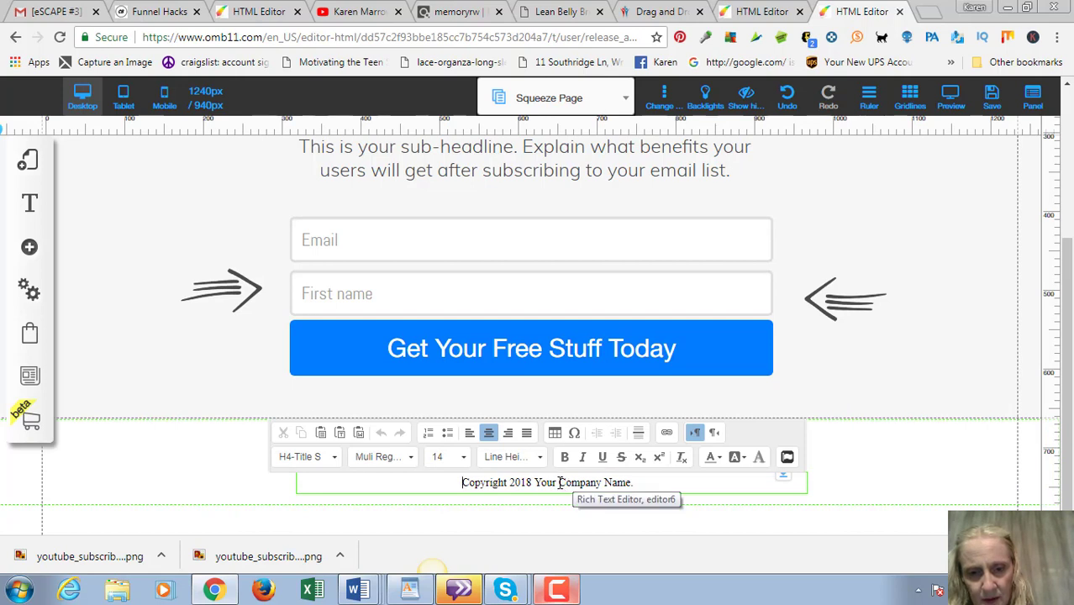
click(559, 482)
key(Delete)
key(Delete)
key(Delete)
key(Delete)
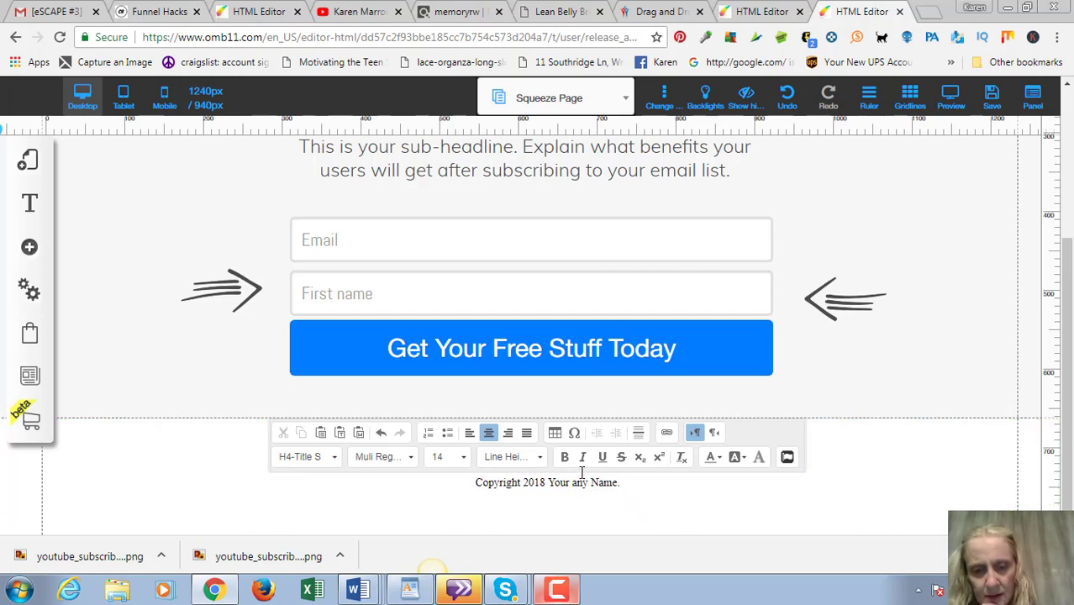
key(Delete)
key(Delete)
key(Delete)
key(Delete)
key(BackSpace)
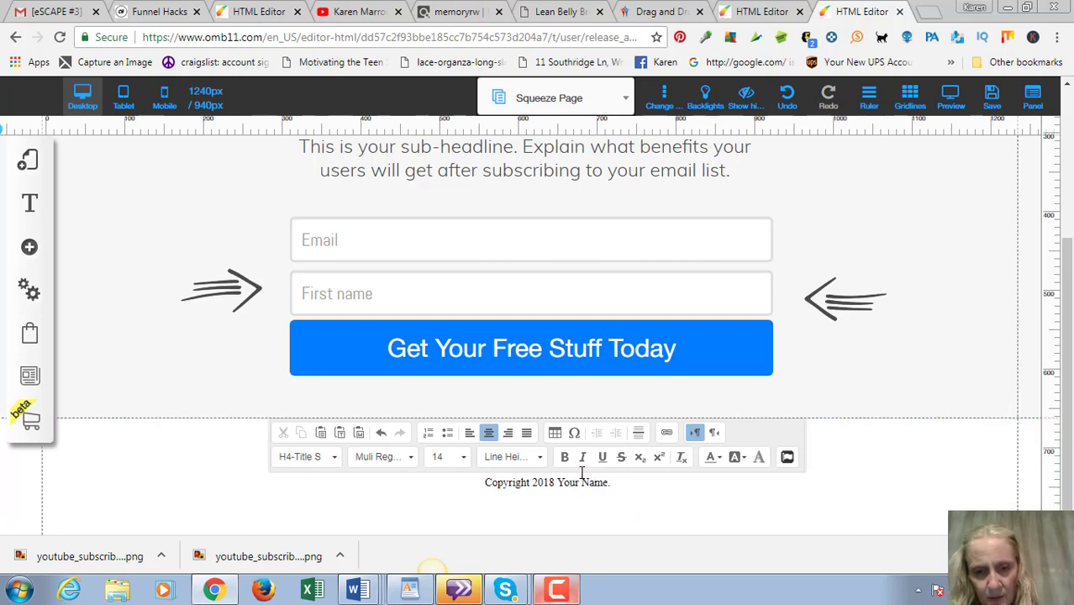
key(Delete)
key(Delete)
key(Delete)
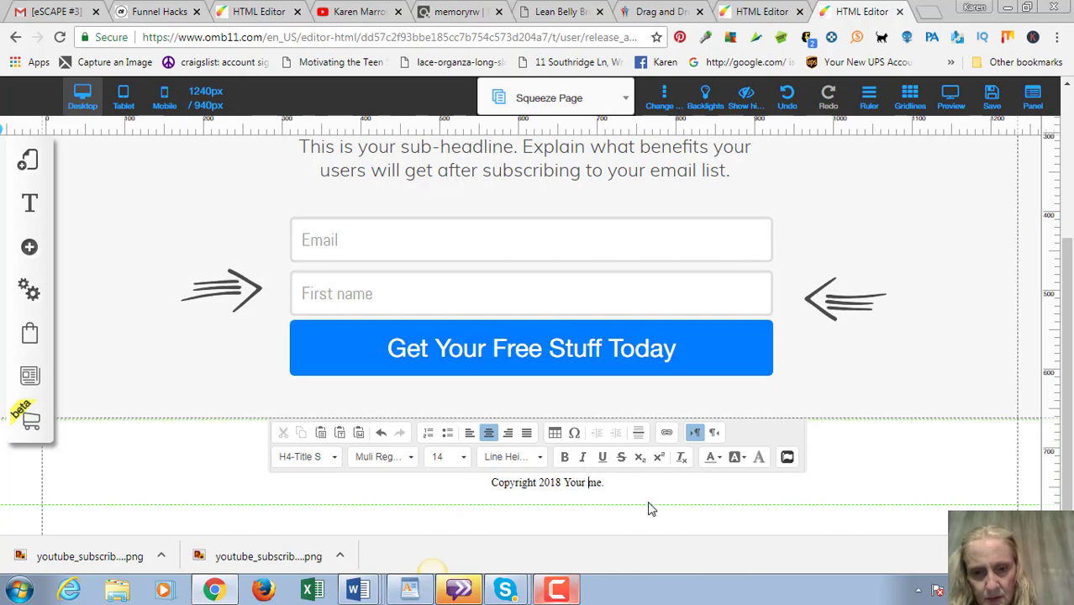
key(Delete)
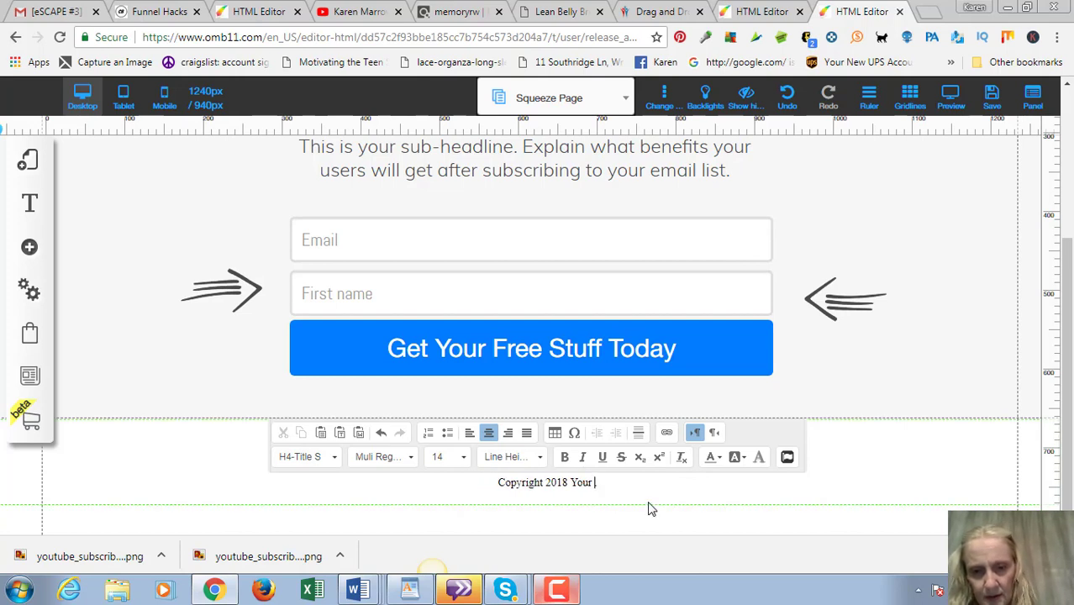
key(BackSpace)
key(BackSpace)
key(BackSpace)
key(BackSpace)
key(BackSpace)
text(K)
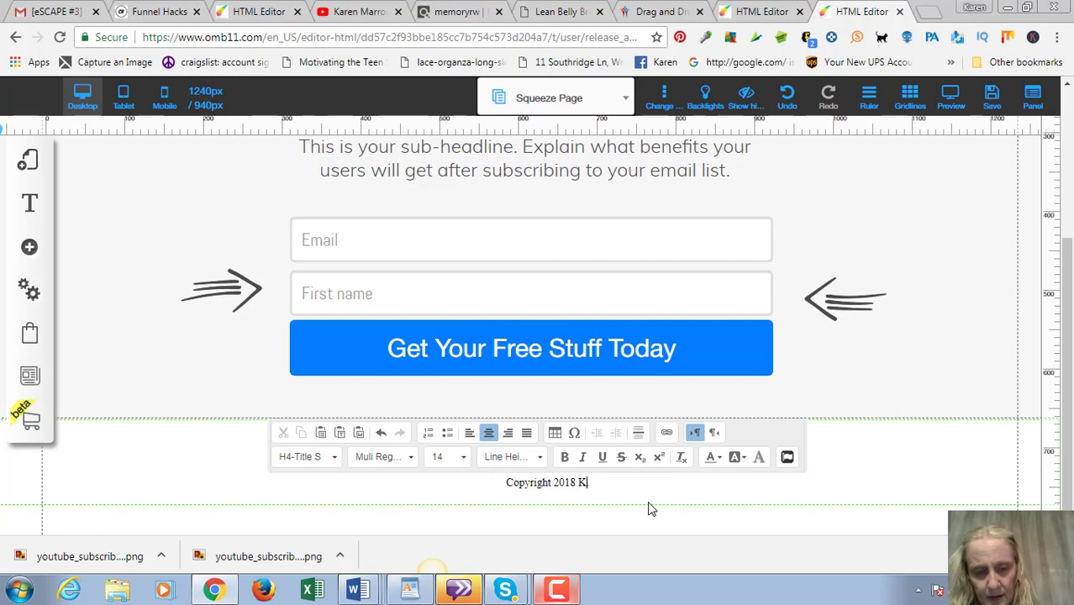
text(aren Marro)
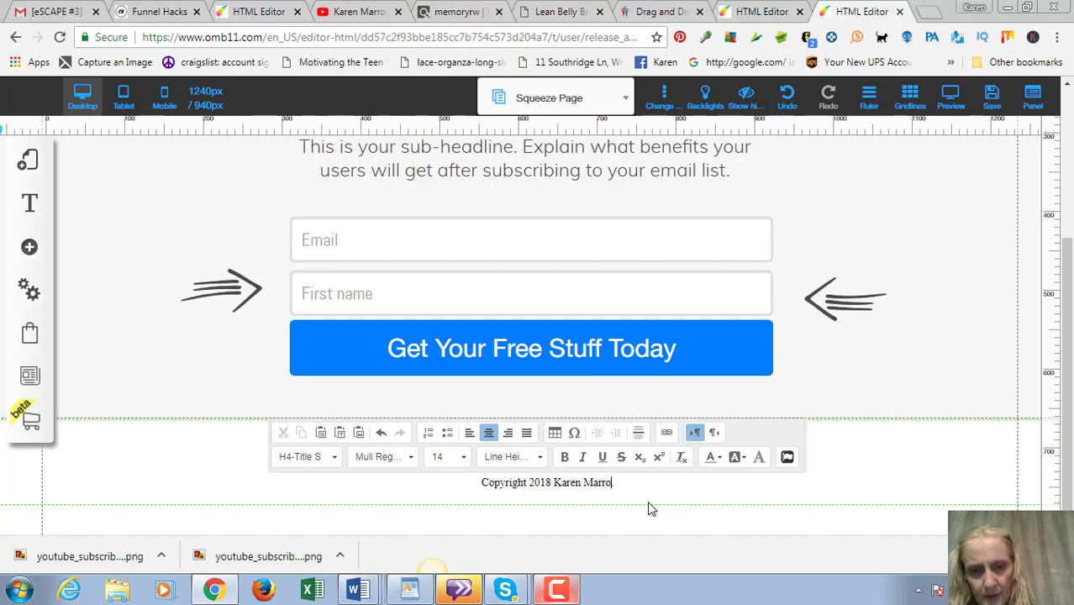
text(w all rights)
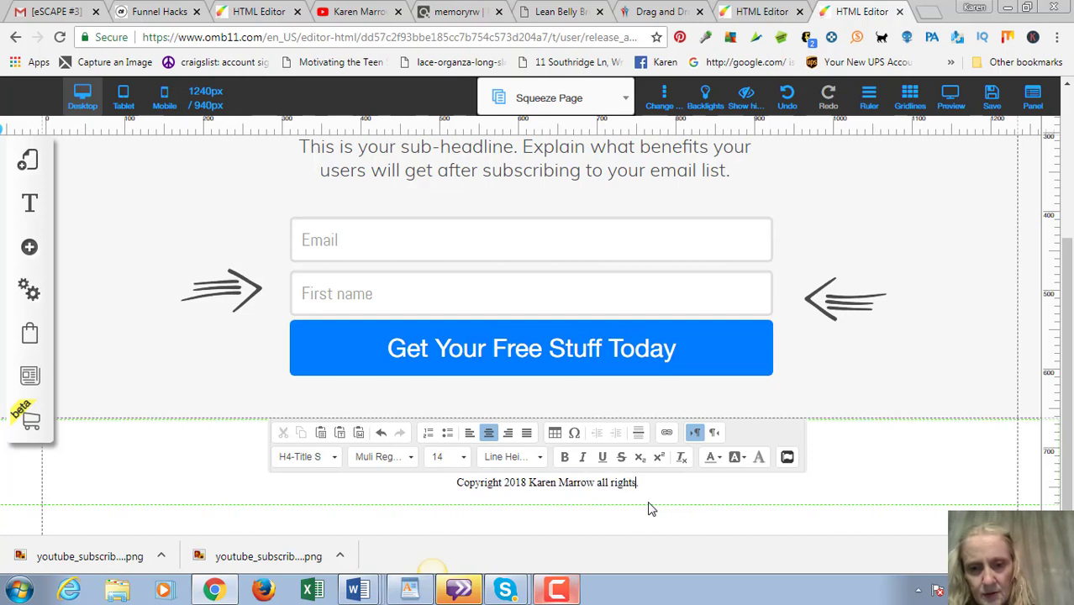
text( reserved.)
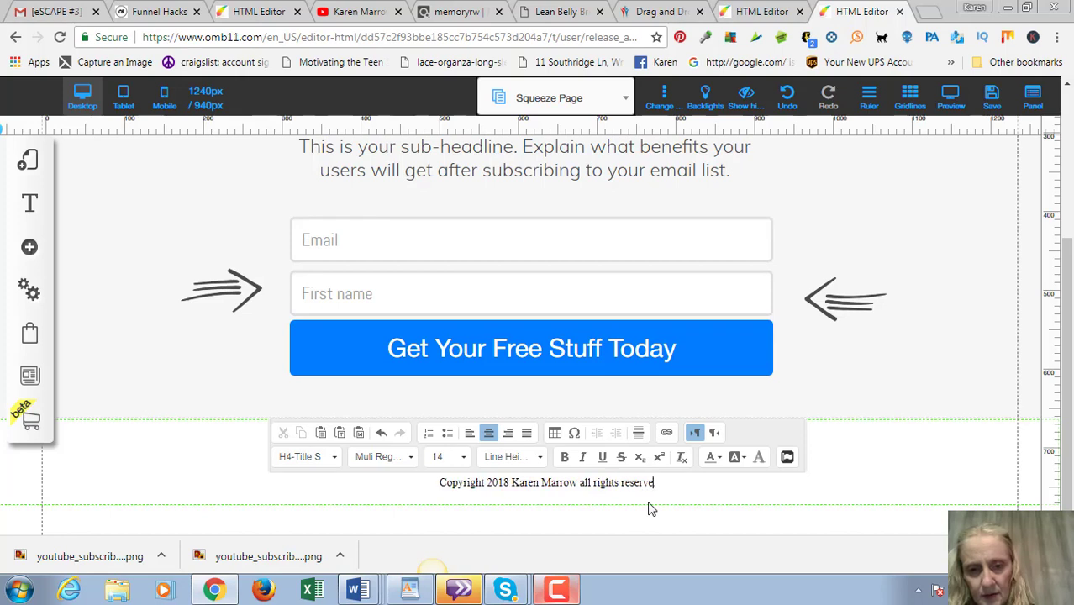
click(879, 360)
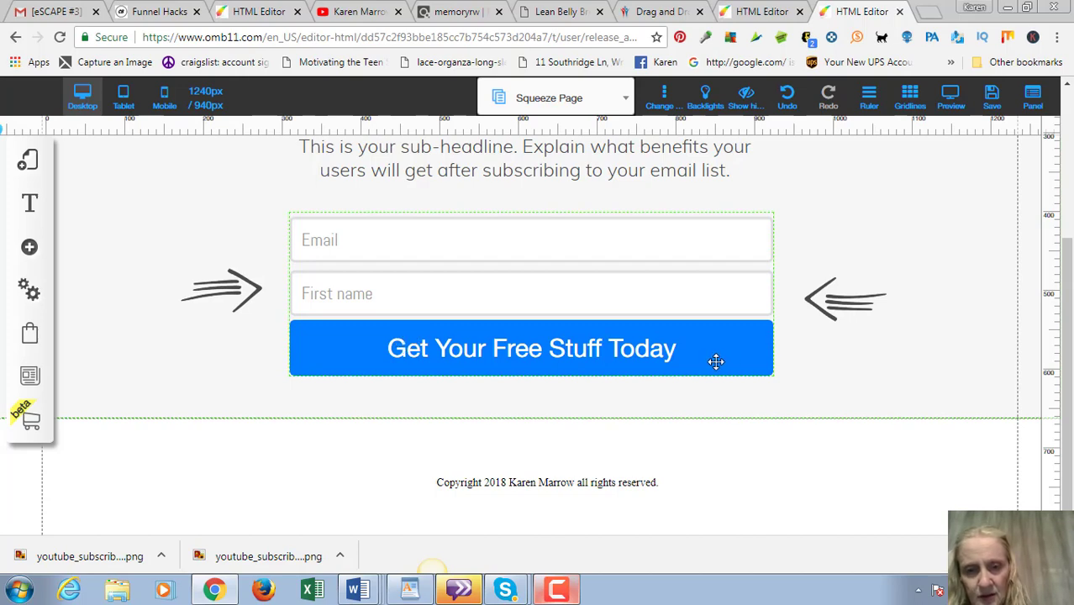
Replace the placeholder sub-headline with "Learn how to be healthier with less belly fat and live a more peaceful life.".
scroll(983, 260, up, 3)
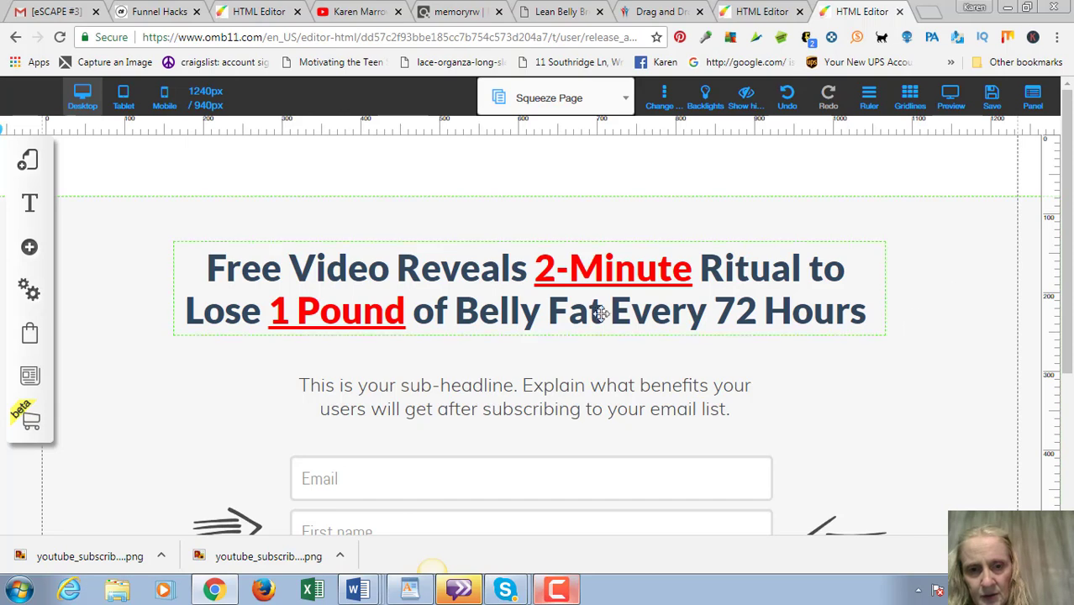
scroll(580, 316, down, 2)
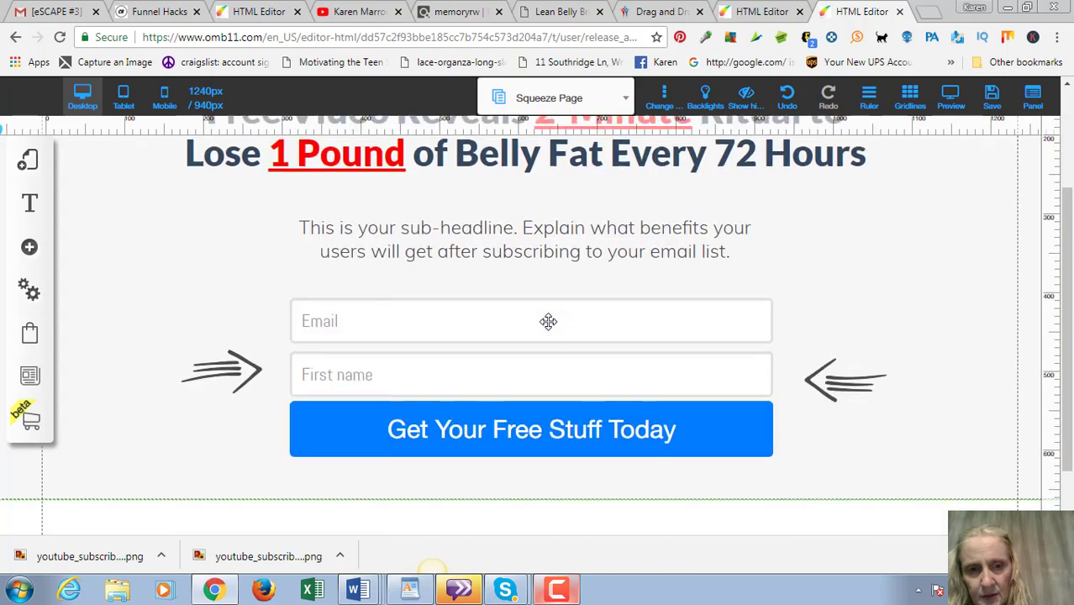
click(527, 227)
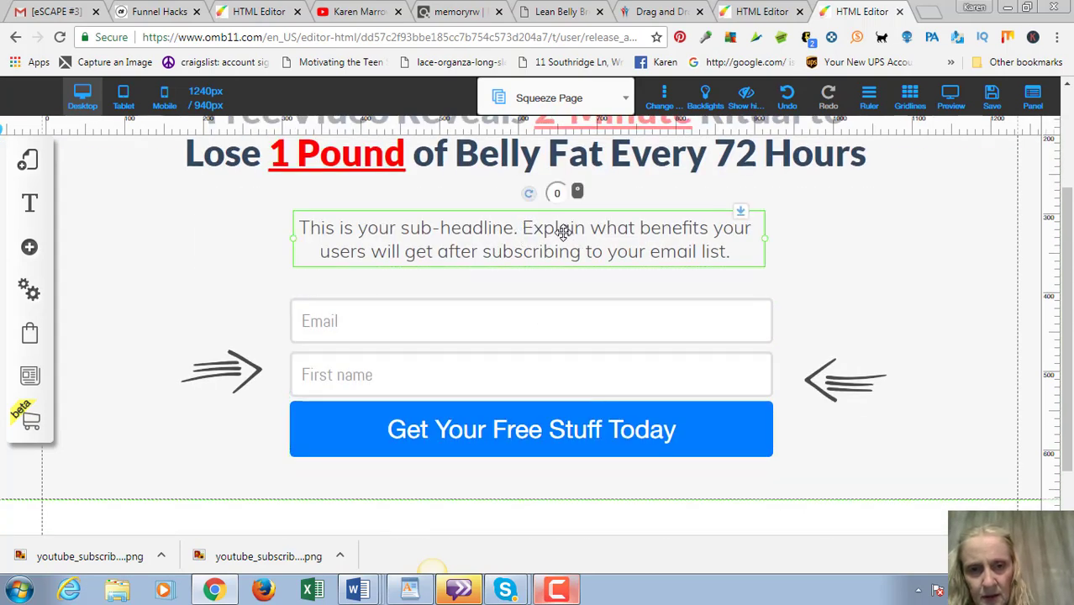
double_click(563, 232)
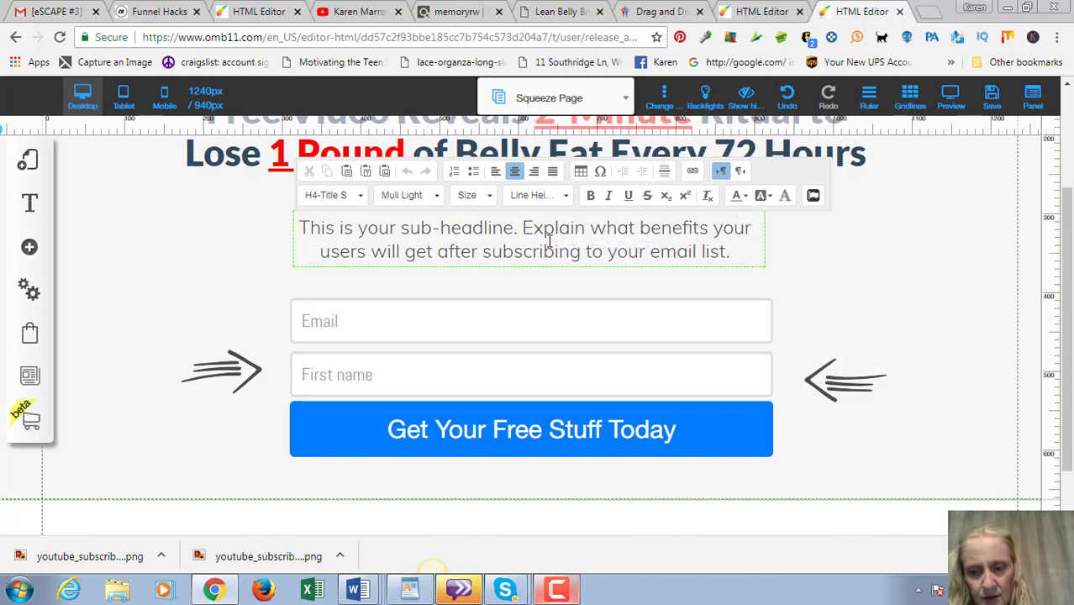
key(Delete)
key(Delete)
key(Delete)
key(Delete)
key(Delete)
key(Delete)
key(Delete)
key(Delete)
key(Delete)
key(Delete)
key(Delete)
key(Delete)
key(Delete)
key(Delete)
key(Delete)
key(Delete)
key(Delete)
key(Delete)
key(Delete)
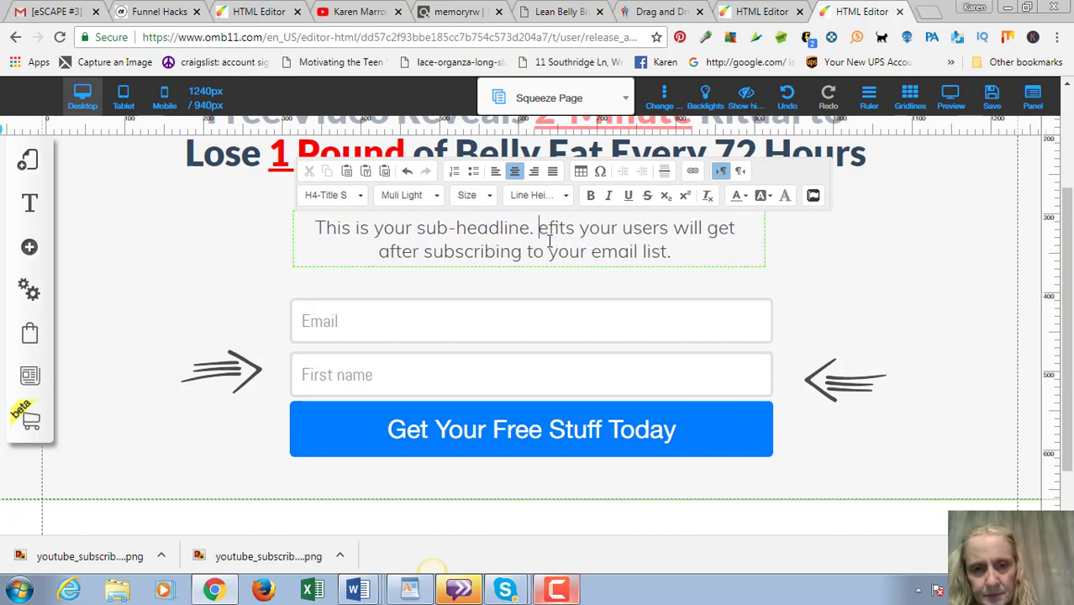
key(Delete)
key(Delete)
key(Delete)
key(Delete)
key(Delete)
key(Delete)
key(Delete)
key(Delete)
key(Delete)
key(Delete)
key(Delete)
key(Delete)
key(Delete)
key(Delete)
key(Delete)
key(Delete)
key(Delete)
key(Delete)
key(Delete)
key(Delete)
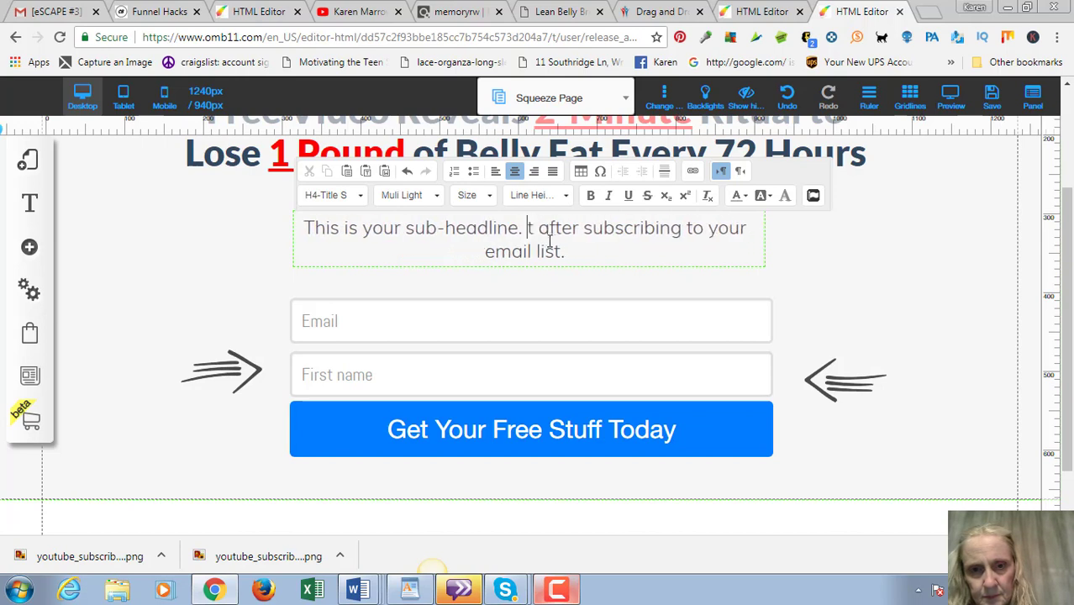
key(Delete)
key(Delete)
key(Delete)
key(Delete)
key(Delete)
key(Delete)
key(Delete)
key(Delete)
key(Delete)
key(Delete)
key(Delete)
key(Delete)
key(Delete)
key(Delete)
key(Delete)
key(Delete)
key(Delete)
key(Delete)
key(Delete)
key(Delete)
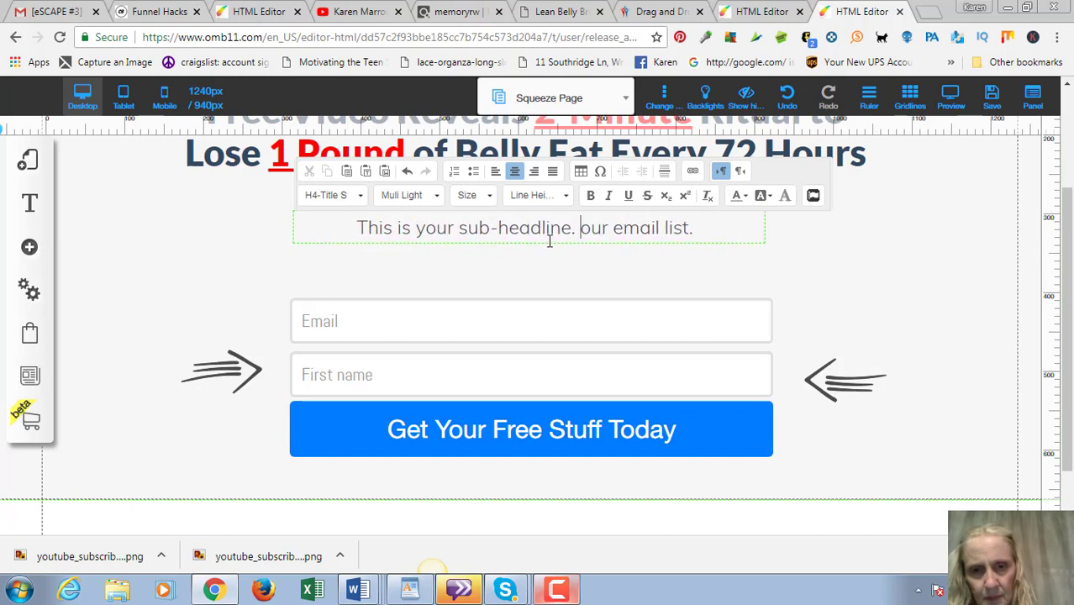
key(Delete)
key(Delete)
key(Delete)
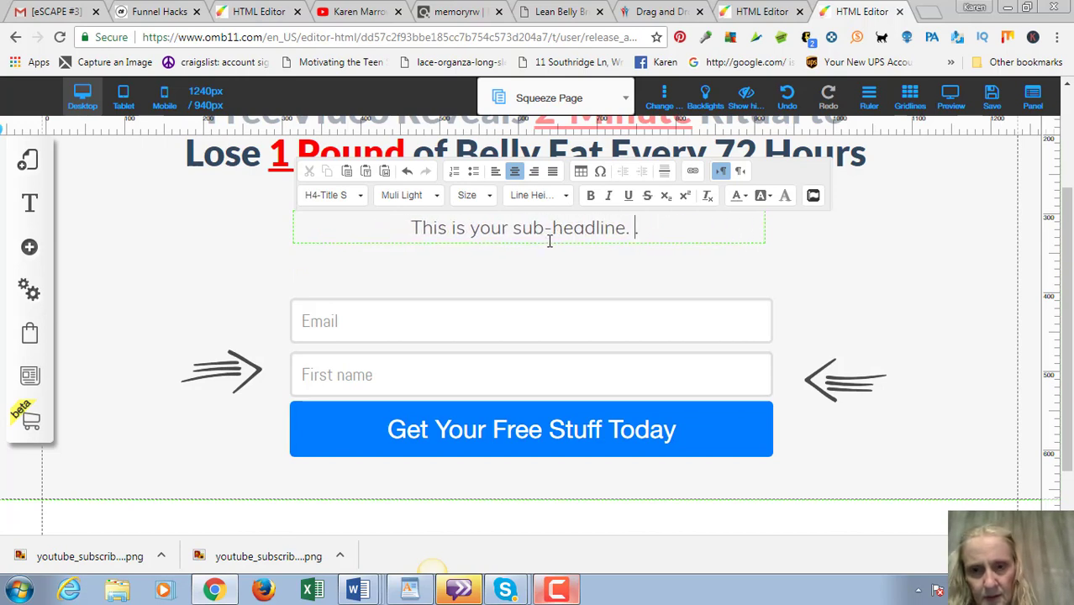
key(BackSpace)
key(BackSpace)
key(BackSpace)
key(BackSpace)
key(BackSpace)
key(BackSpace)
key(BackSpace)
key(BackSpace)
key(BackSpace)
key(BackSpace)
key(BackSpace)
key(BackSpace)
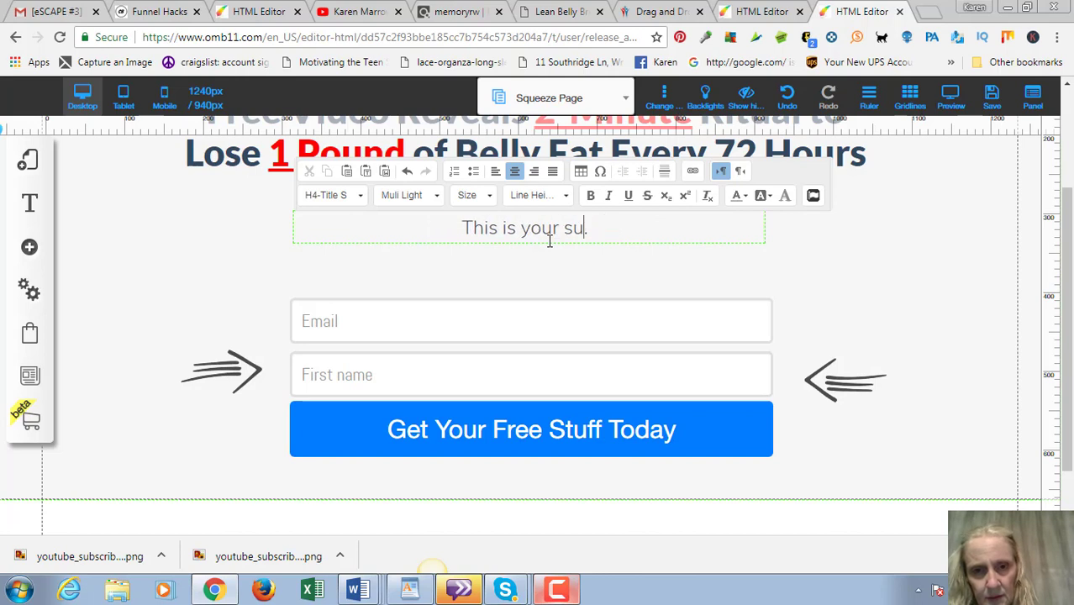
key(BackSpace)
key(BackSpace)
key(BackSpace)
key(BackSpace)
key(BackSpace)
key(BackSpace)
key(BackSpace)
key(BackSpace)
key(BackSpace)
key(BackSpace)
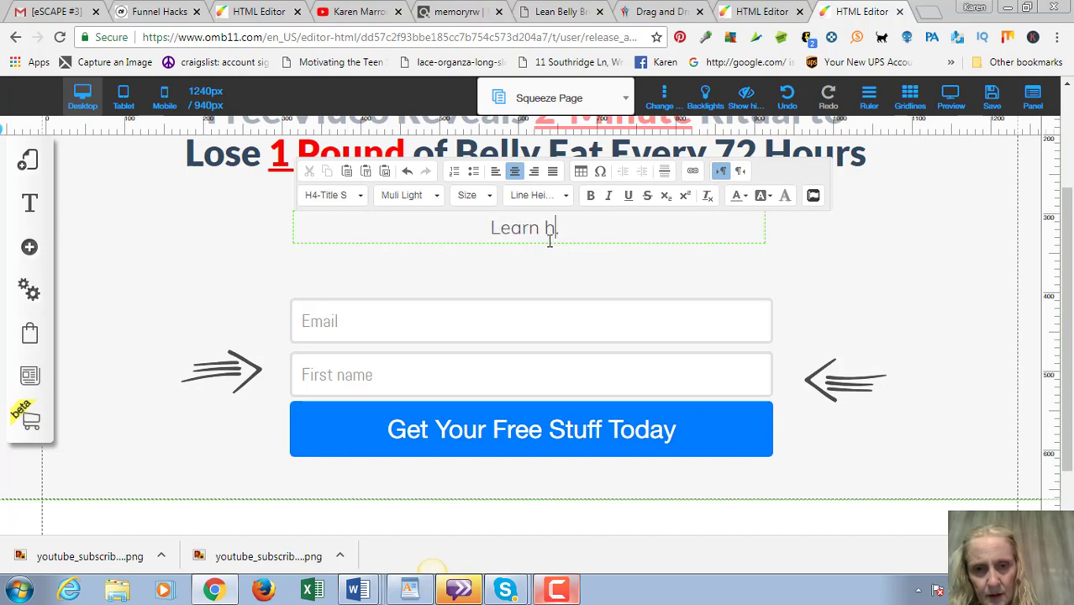
text(Learn how to be heal)
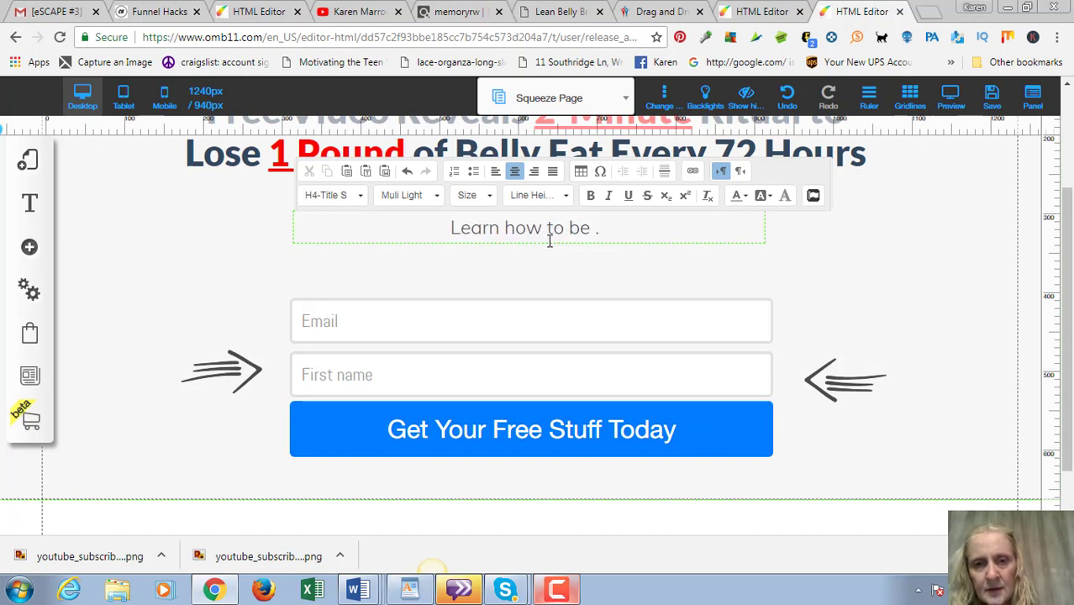
text(thier)
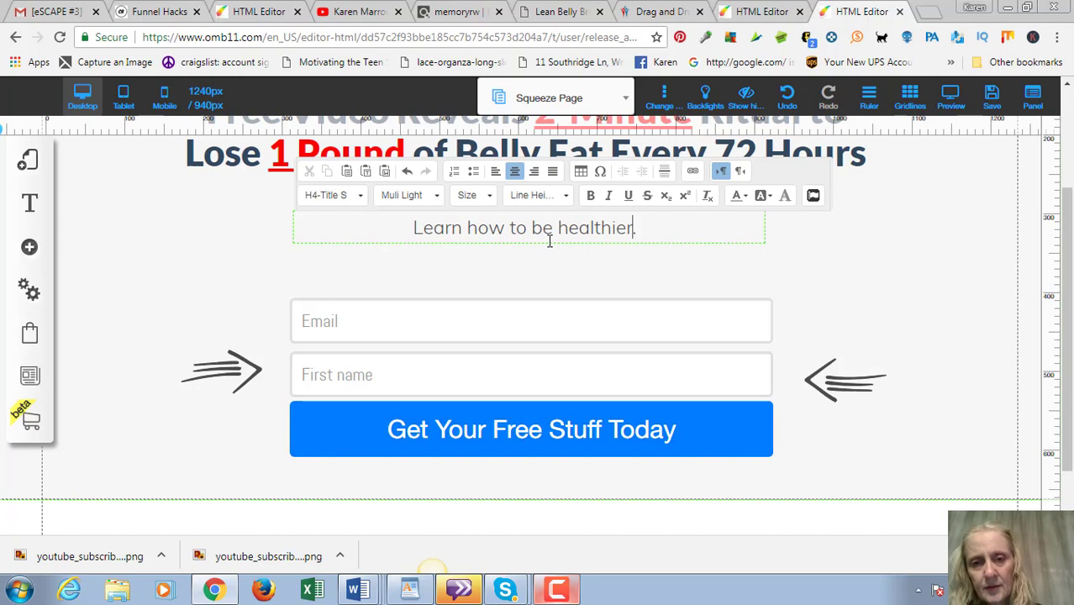
text( with l)
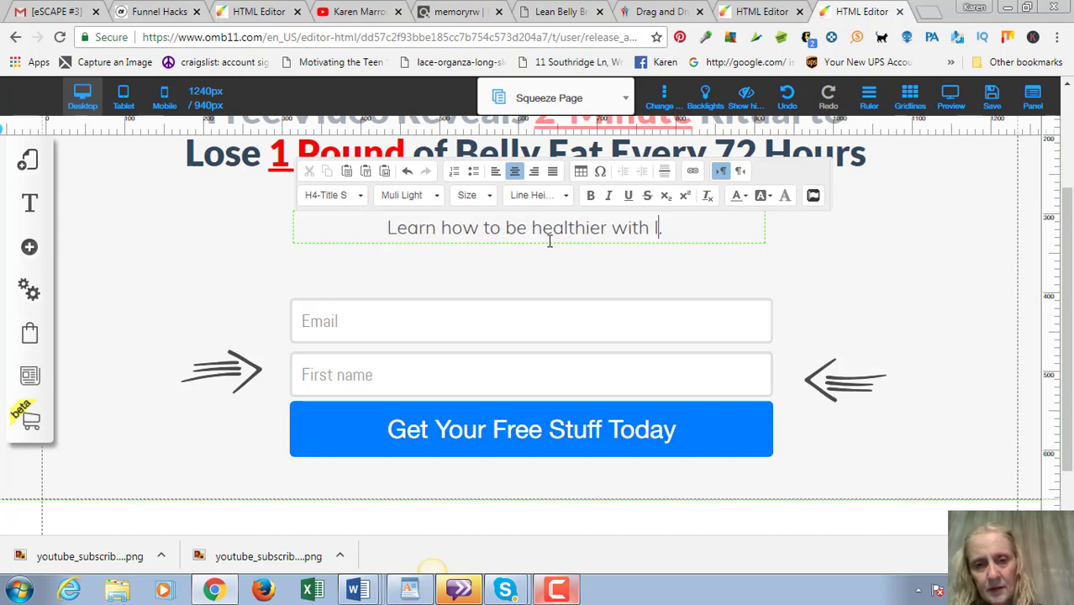
text(ess belly )
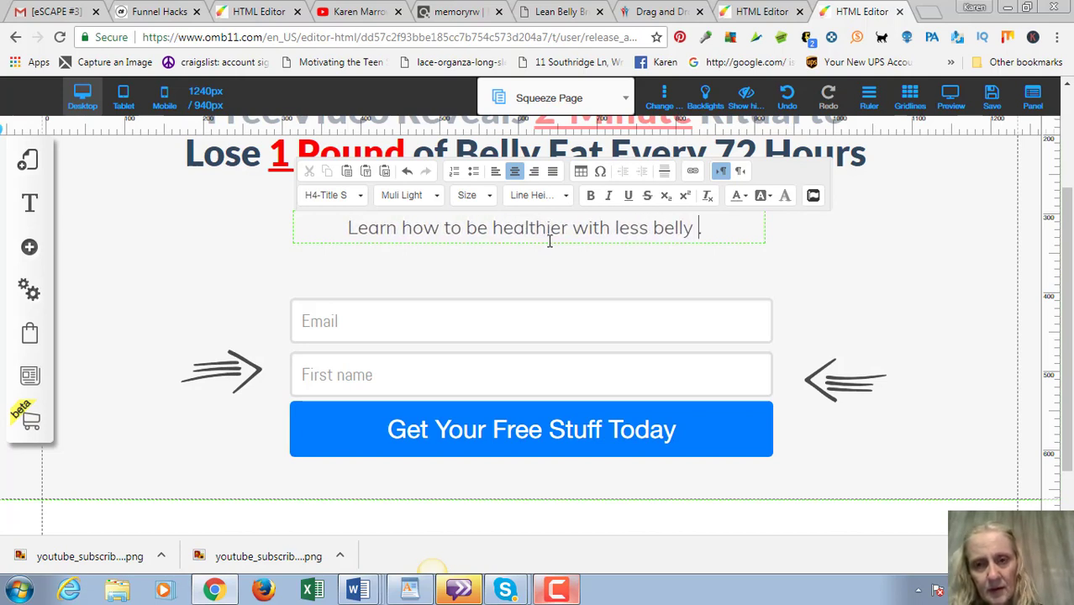
text(fat and)
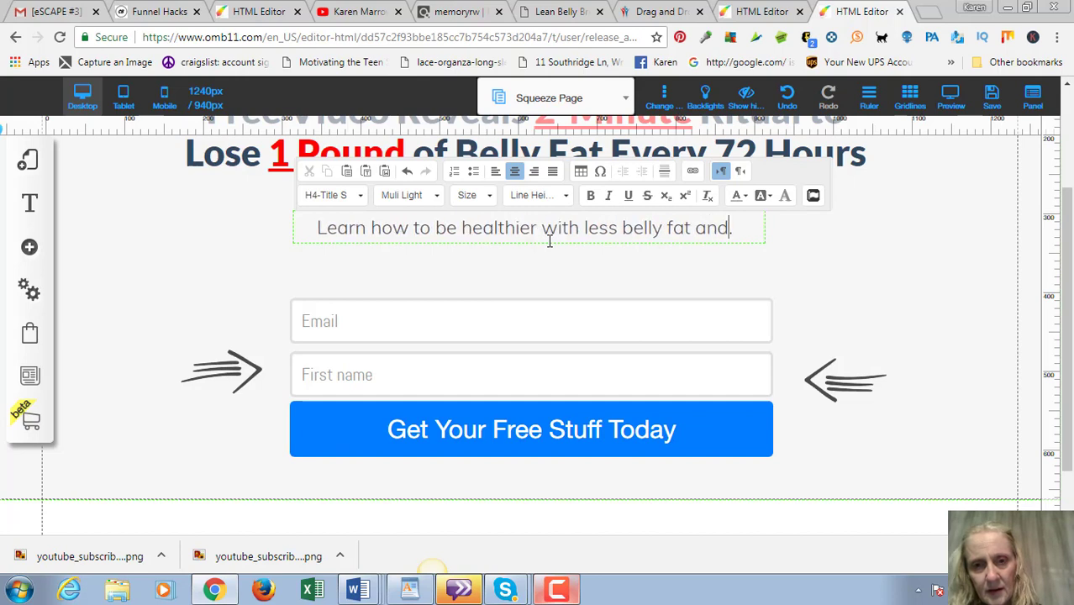
text( live )
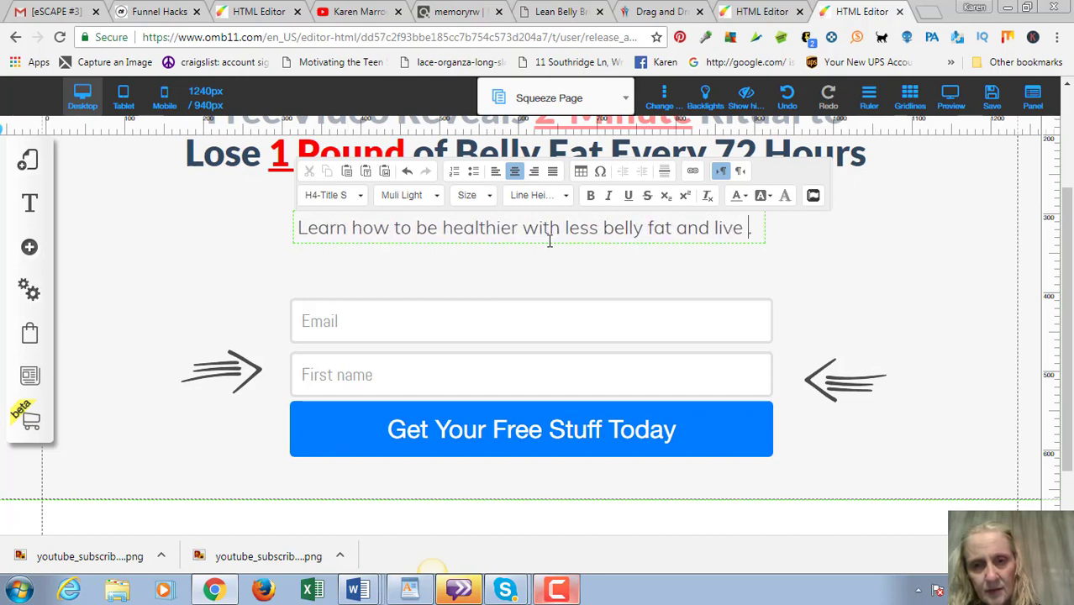
text(a more pe)
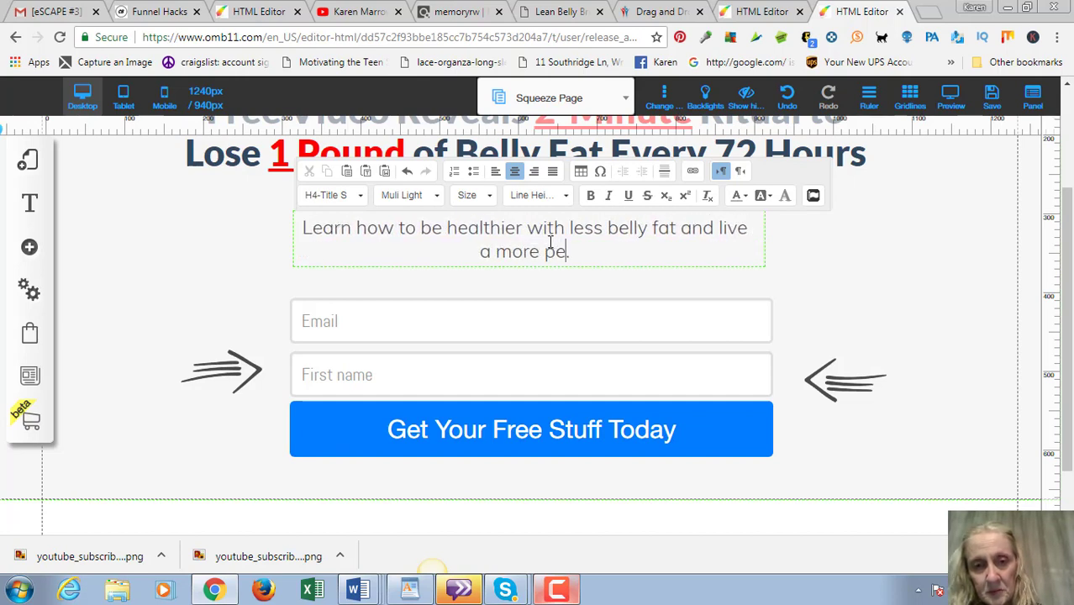
text(a)
text(ceful life.)
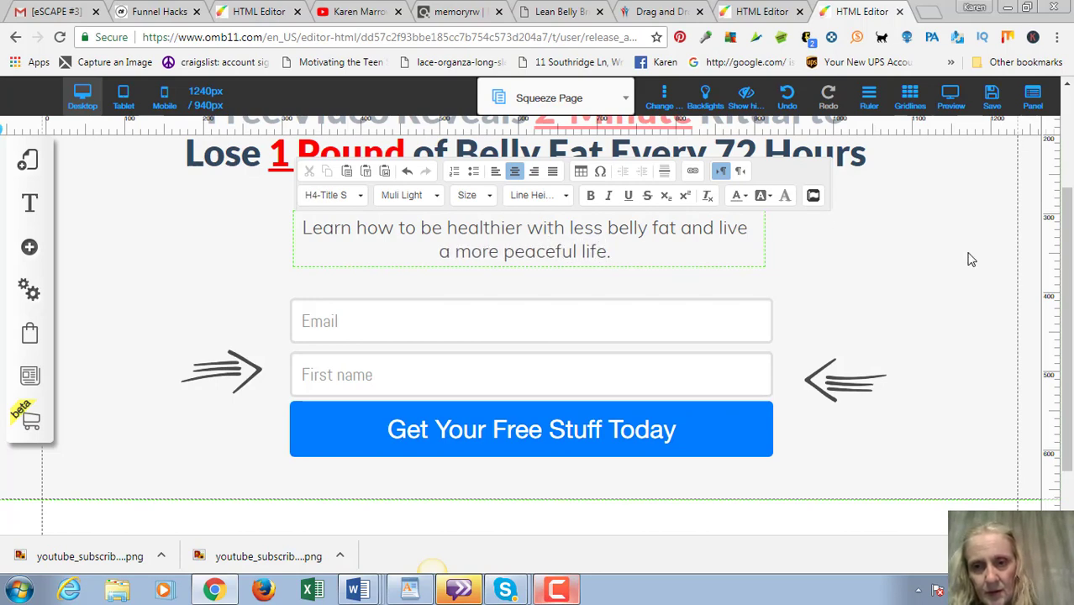
click(1007, 285)
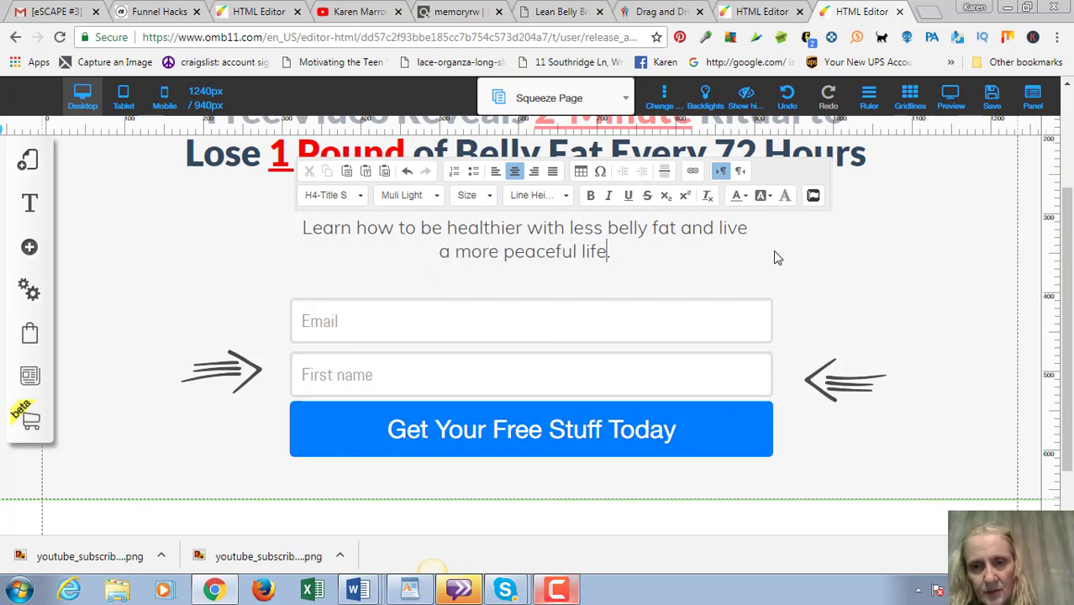
Save the changes to the Squeeze Page and open the funnel's Thank You page for editing.
scroll(861, 256, up, 2)
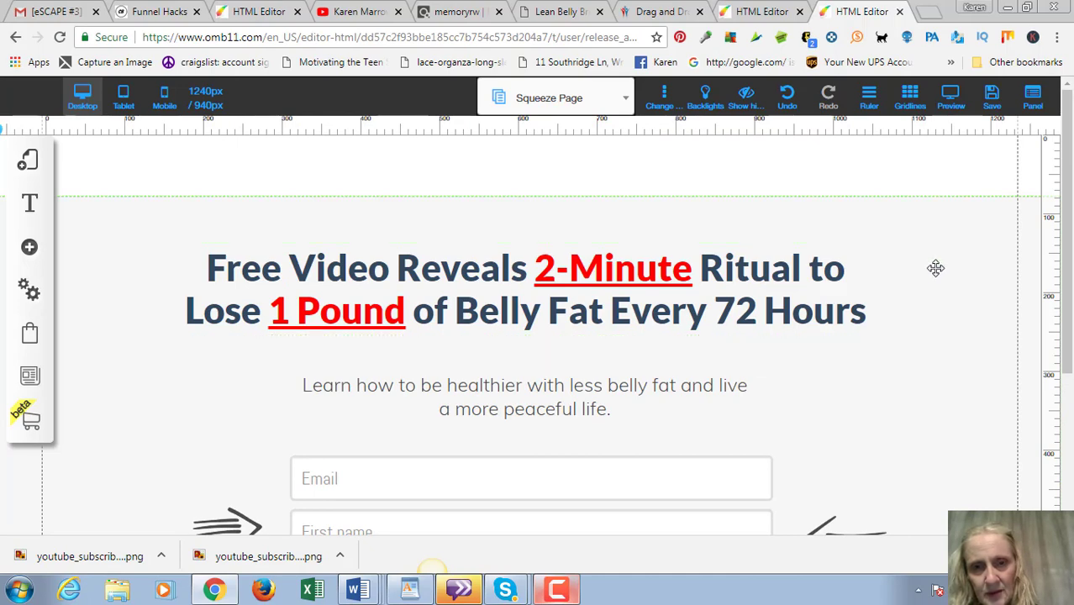
scroll(936, 268, down, 2)
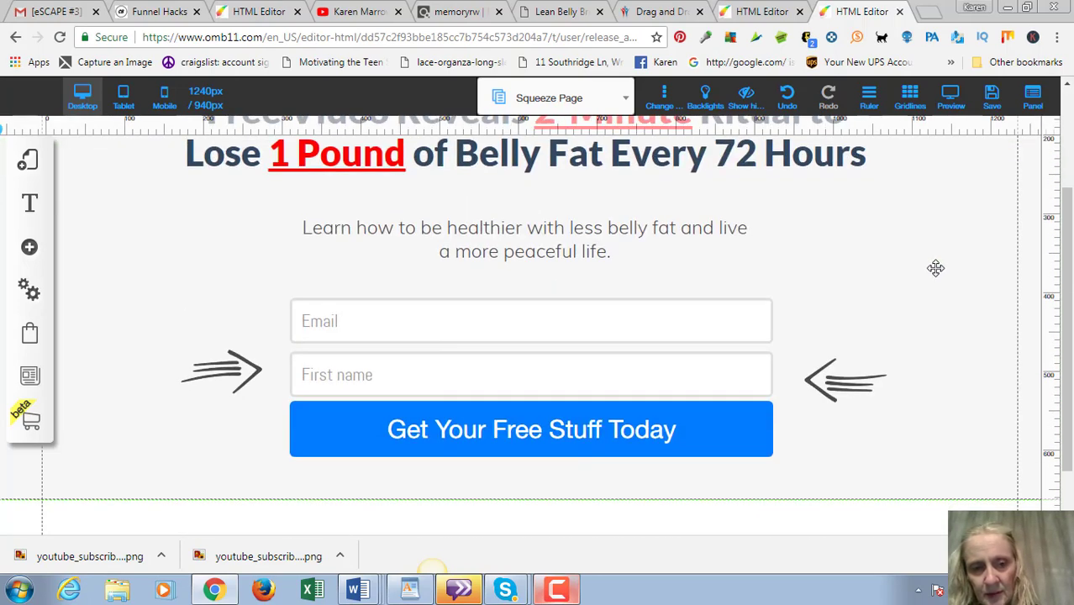
click(999, 104)
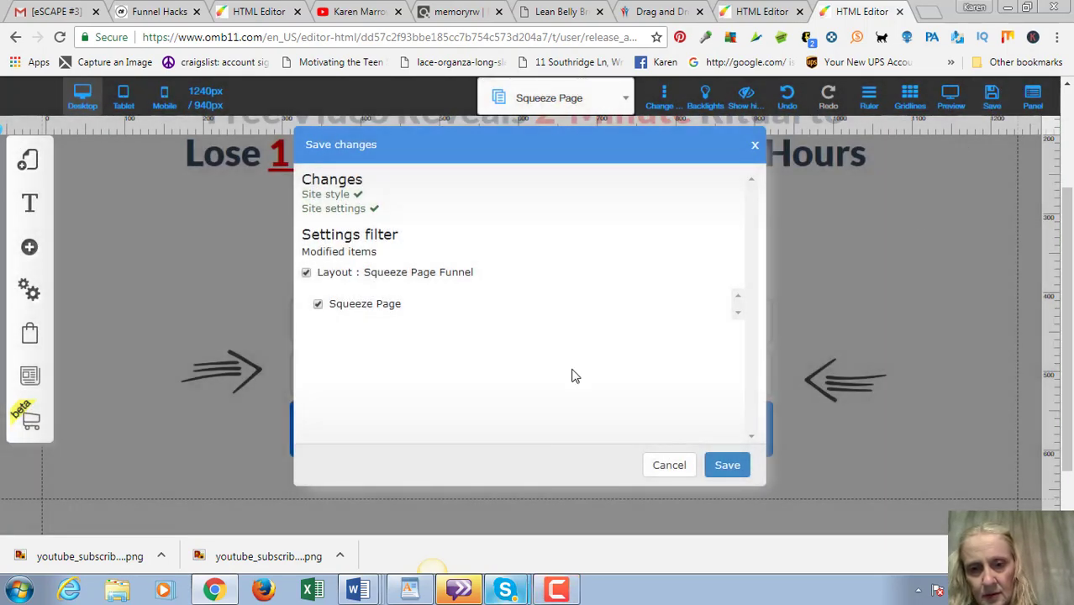
click(722, 467)
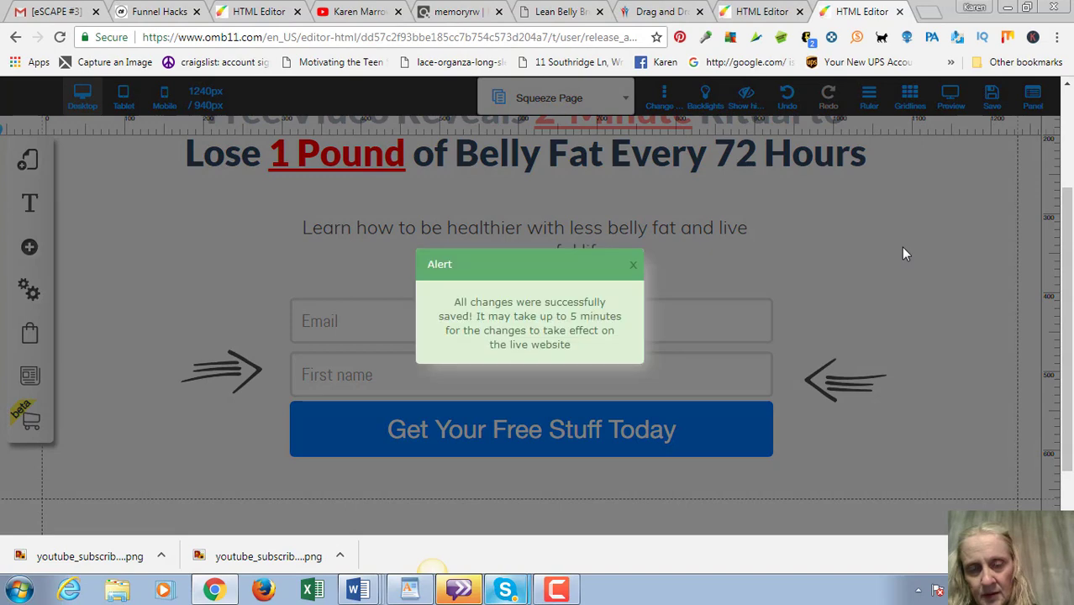
click(633, 267)
click(629, 101)
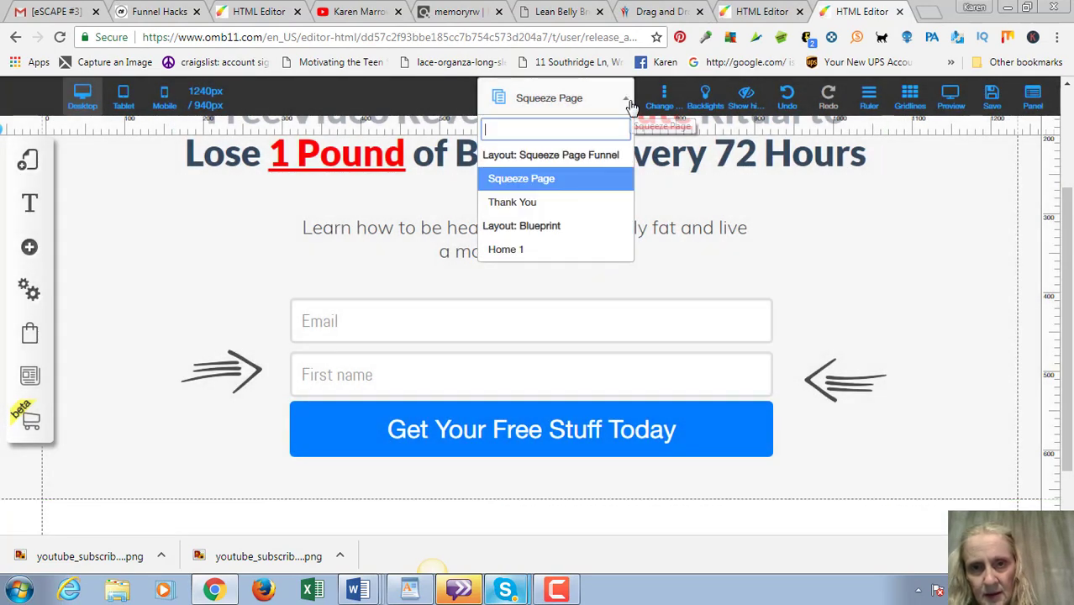
click(570, 206)
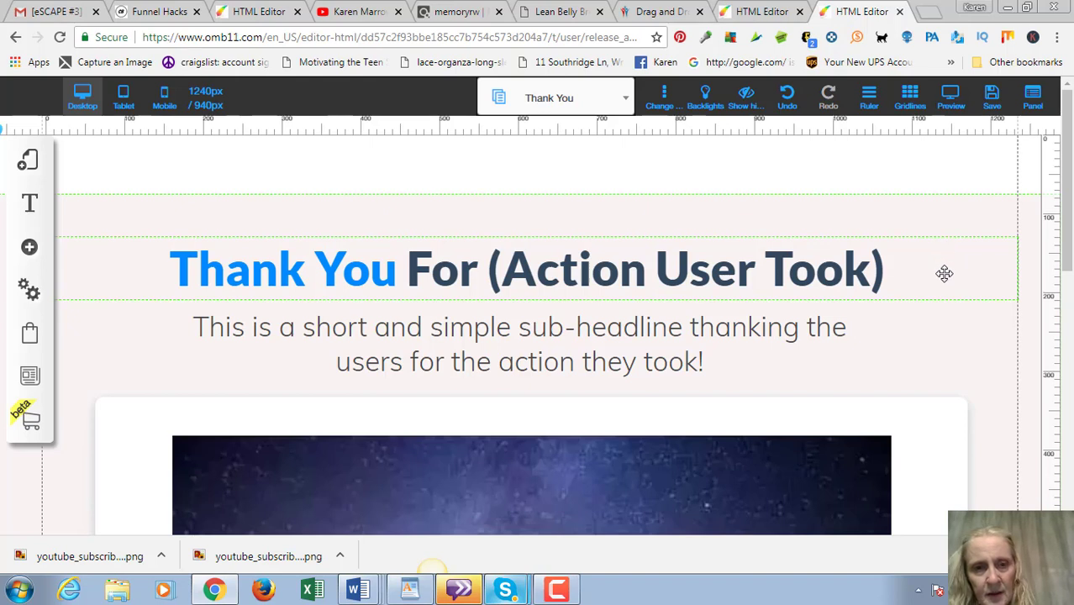
Replace the headline "Thank You For (Action User Took)" with "Congrats! You're In!".
click(688, 272)
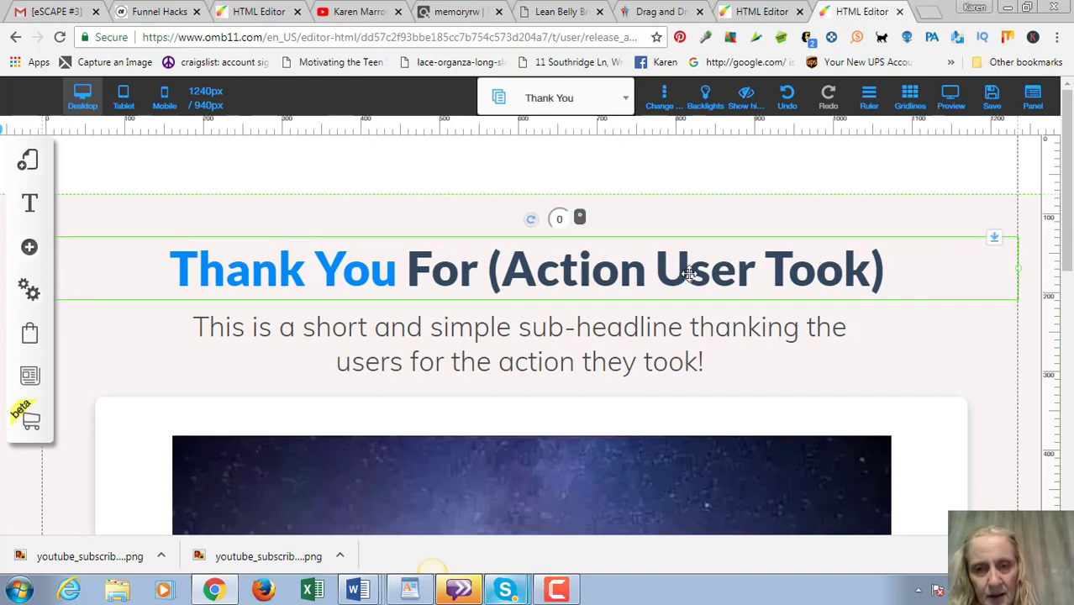
double_click(690, 272)
click(590, 271)
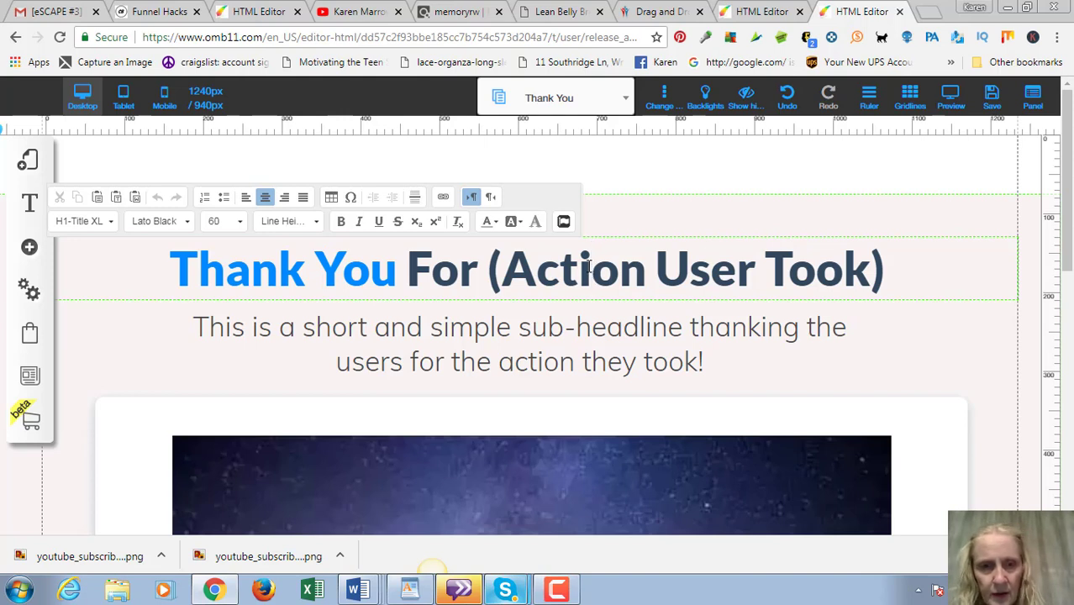
key(Delete)
key(Delete)
key(Delete)
key(Delete)
key(Delete)
key(Delete)
key(Delete)
key(Delete)
key(Delete)
key(Delete)
key(Delete)
key(Delete)
key(Delete)
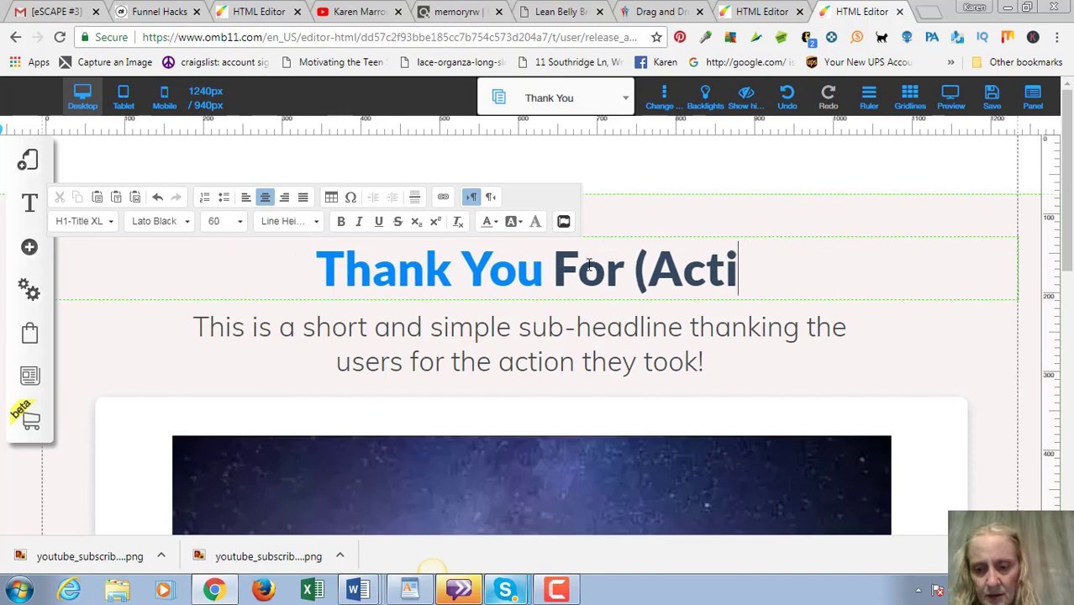
key(BackSpace)
key(BackSpace)
key(BackSpace)
key(BackSpace)
key(BackSpace)
key(BackSpace)
key(BackSpace)
key(BackSpace)
key(BackSpace)
key(BackSpace)
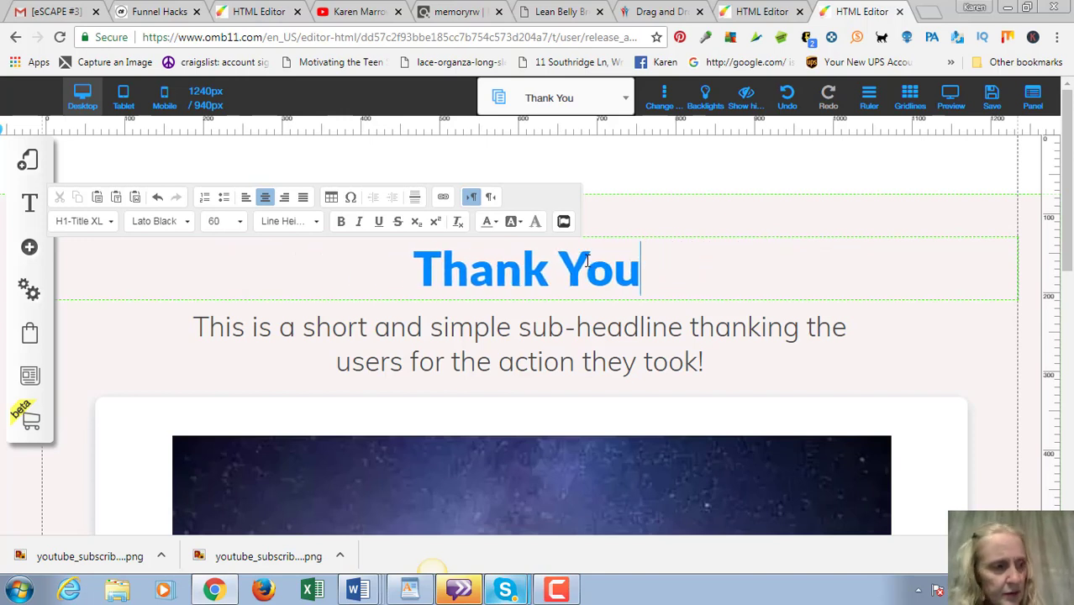
key(BackSpace)
key(BackSpace)
key(BackSpace)
key(BackSpace)
key(BackSpace)
key(BackSpace)
key(BackSpace)
key(BackSpace)
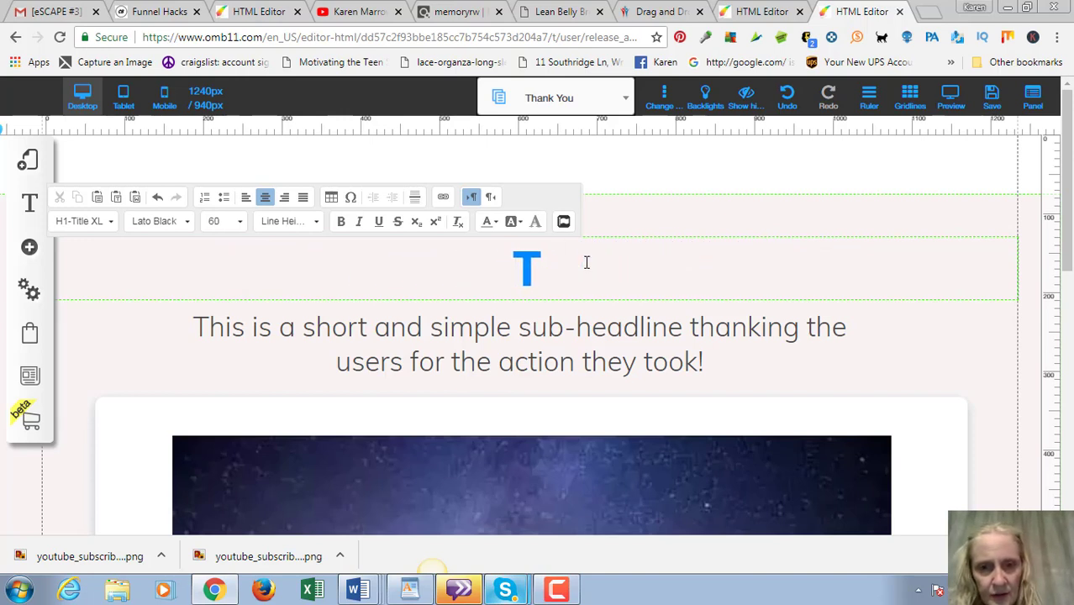
key(BackSpace)
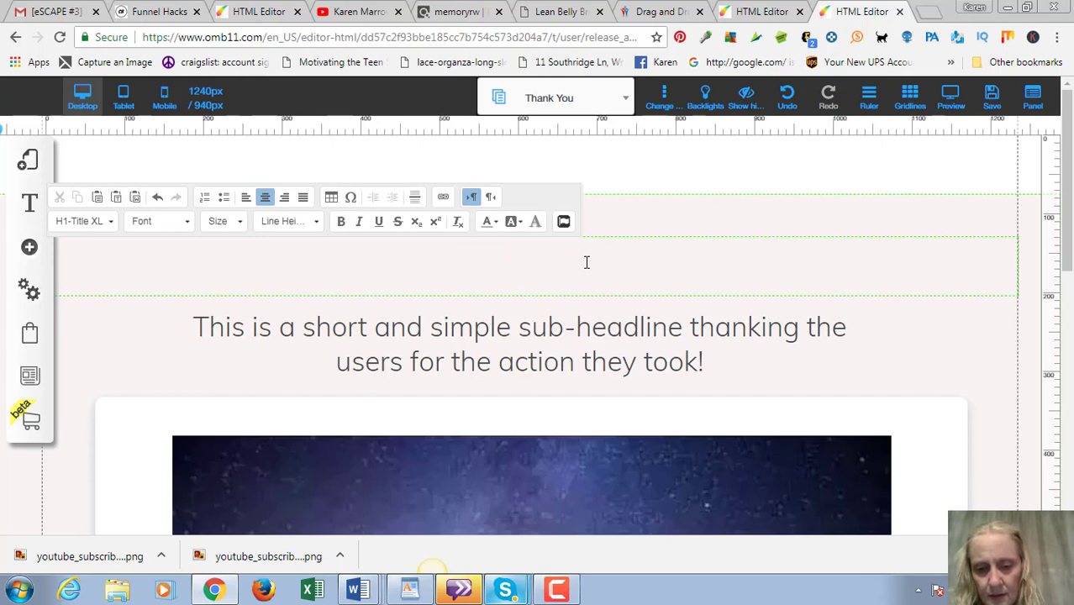
text(Congrat)
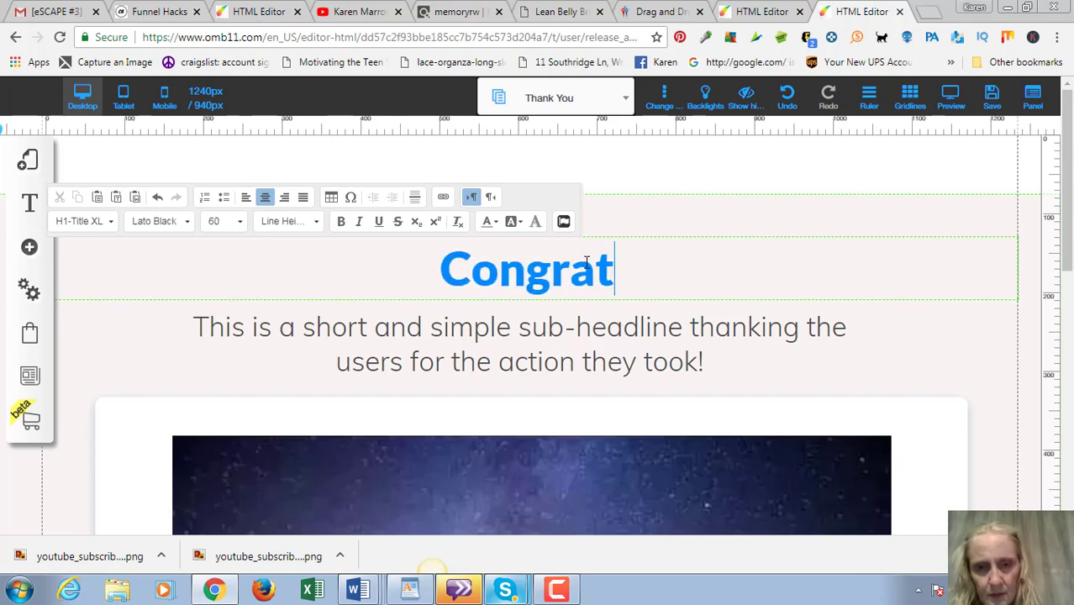
text(s!  You)
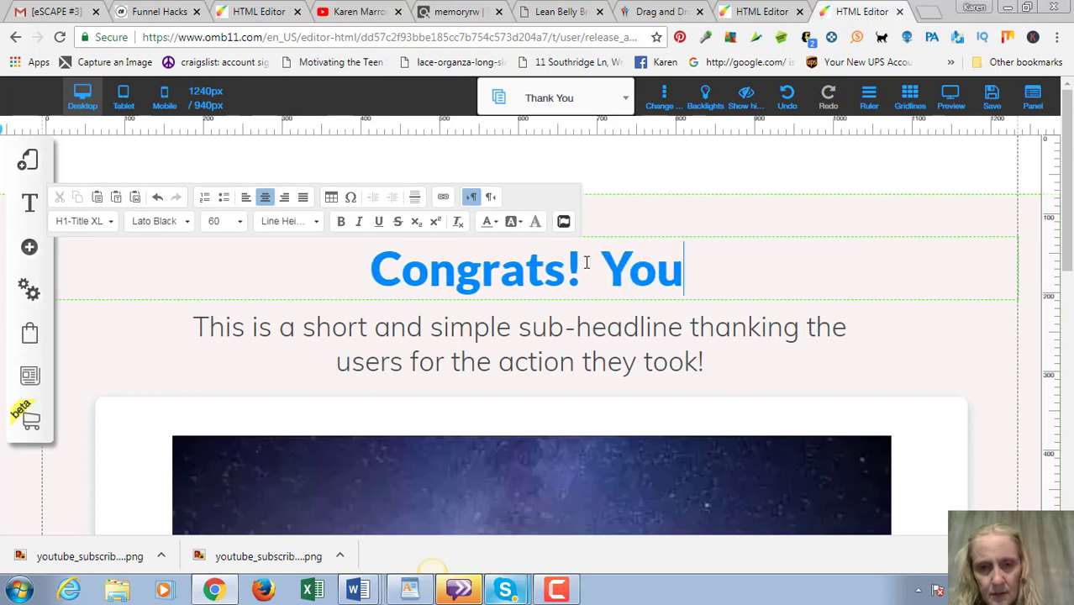
text('re In!)
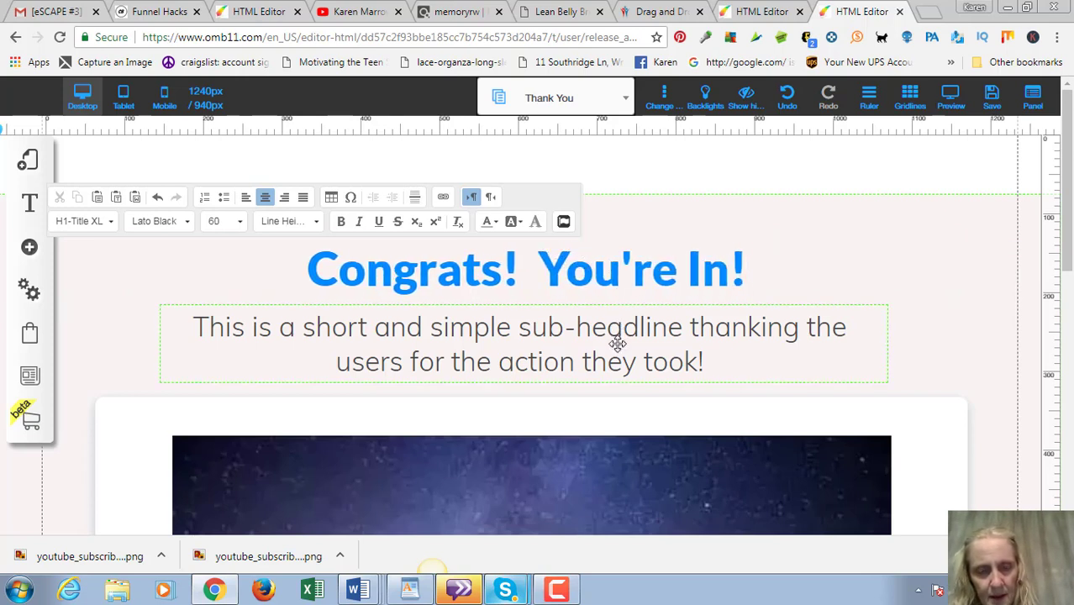
scroll(938, 315, down, 2)
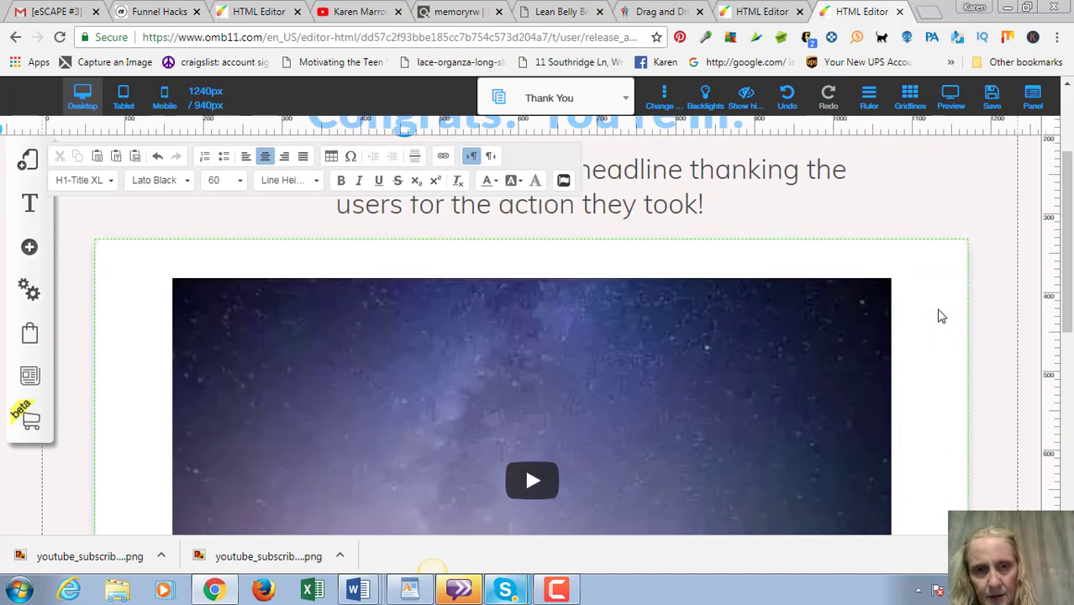
Examine the configuration of the placeholder video on the Thank You page, including its URL and playback options, and cancel without changes.
scroll(784, 302, up, 2)
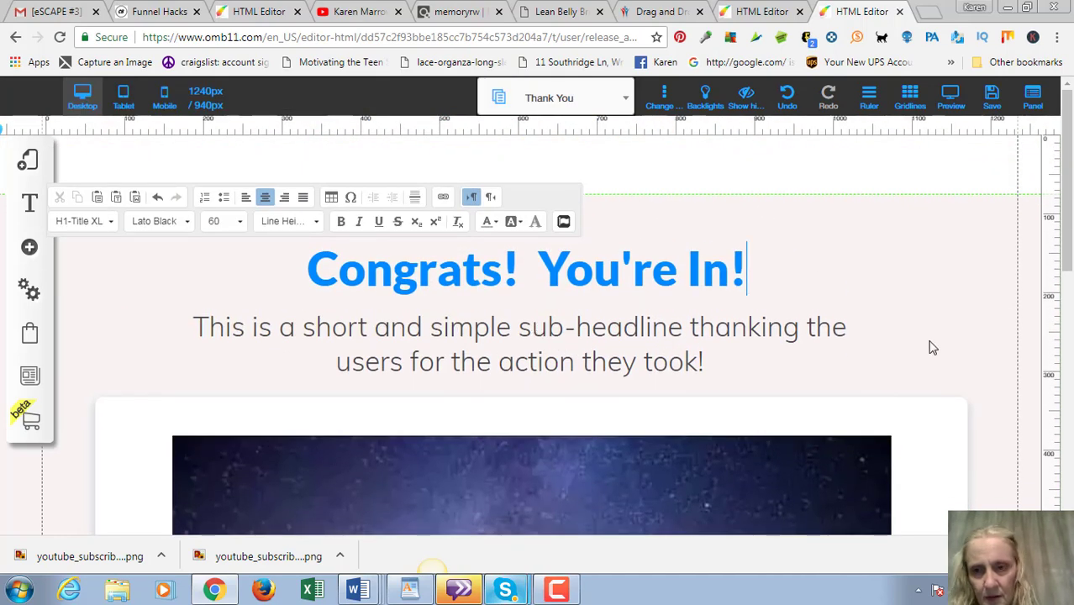
scroll(931, 345, down, 1)
scroll(932, 345, down, 2)
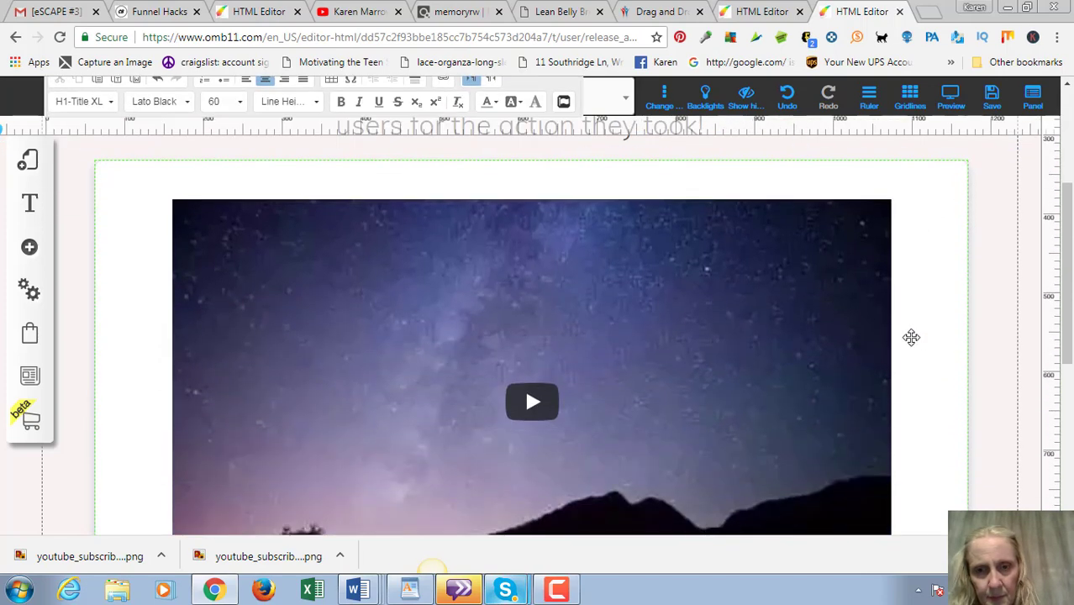
scroll(728, 334, down, 1)
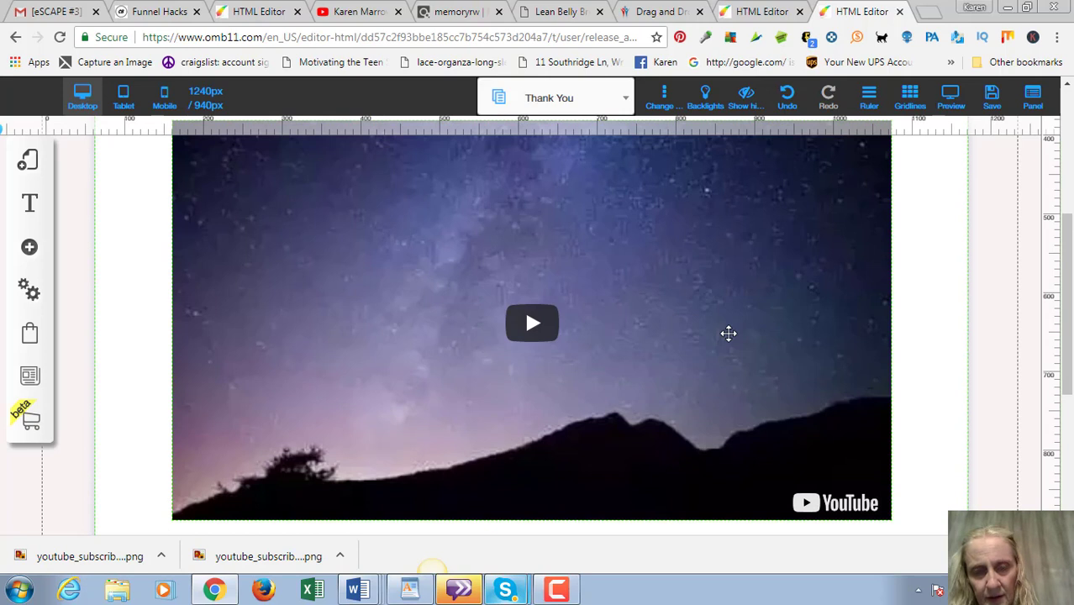
click(643, 303)
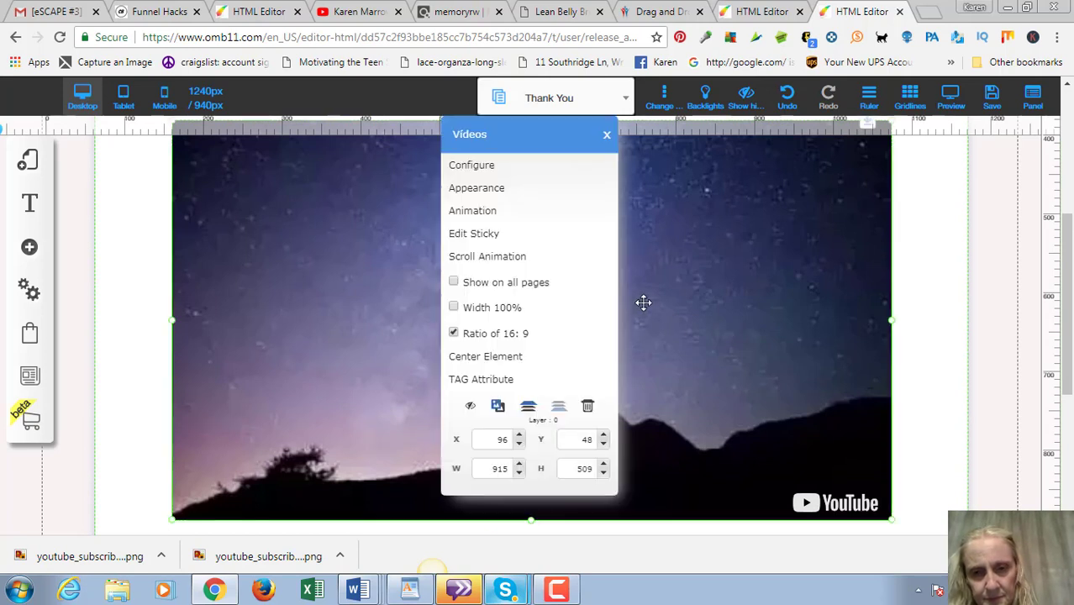
click(493, 170)
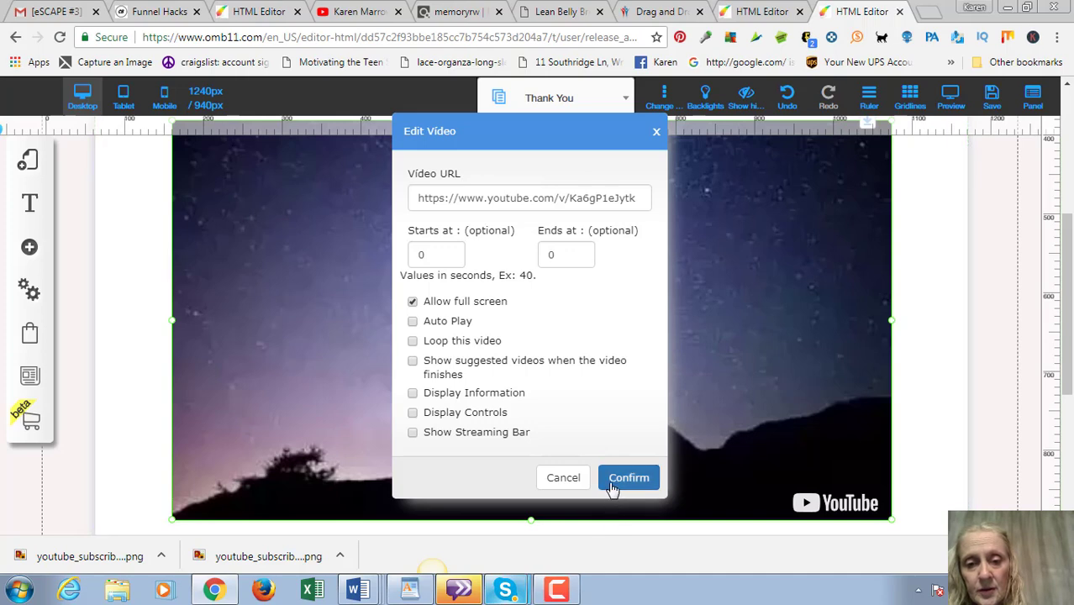
click(573, 479)
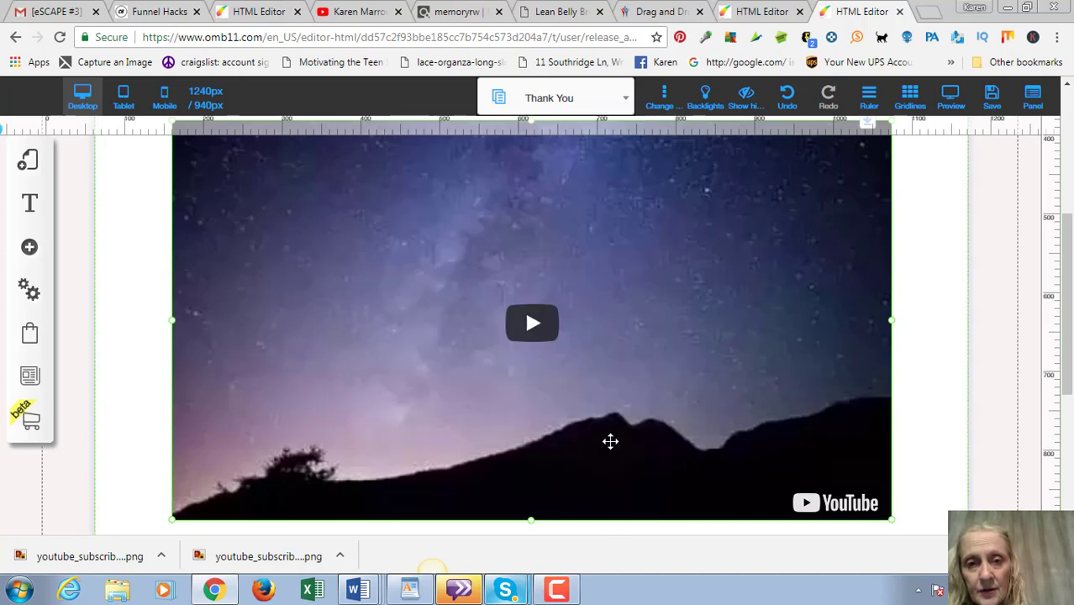
Replace the Thank You page's sub-headline with "Please wait for your ebook to arrive in your inbox and watch this video while you wait!".
scroll(643, 389, up, 3)
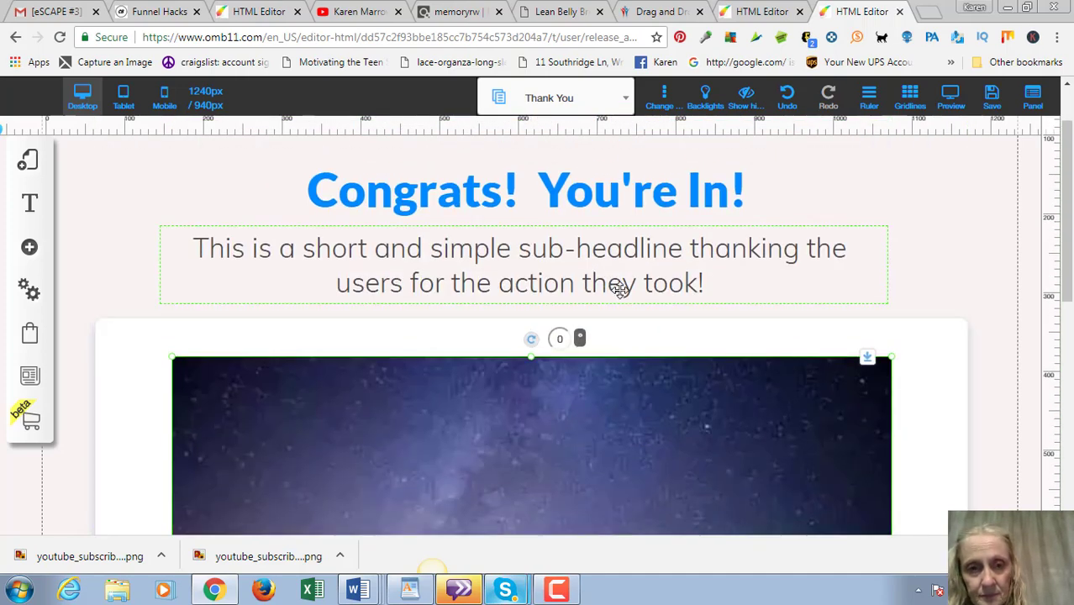
click(538, 261)
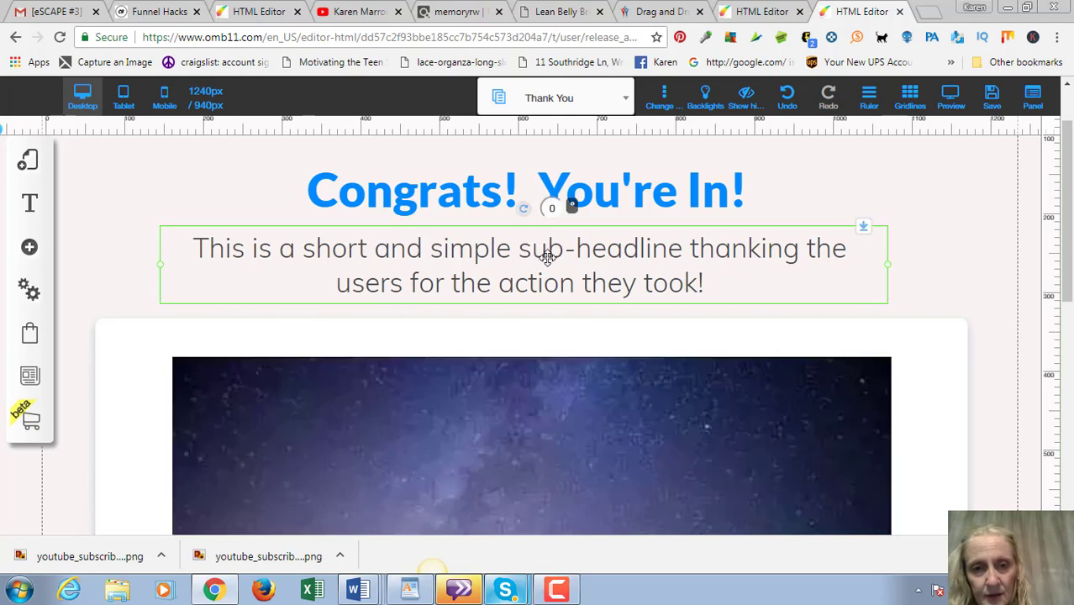
click(560, 284)
key(Delete)
key(Delete)
key(Delete)
key(Delete)
key(Delete)
key(Delete)
key(Delete)
key(Delete)
key(Delete)
key(Delete)
key(Delete)
key(Delete)
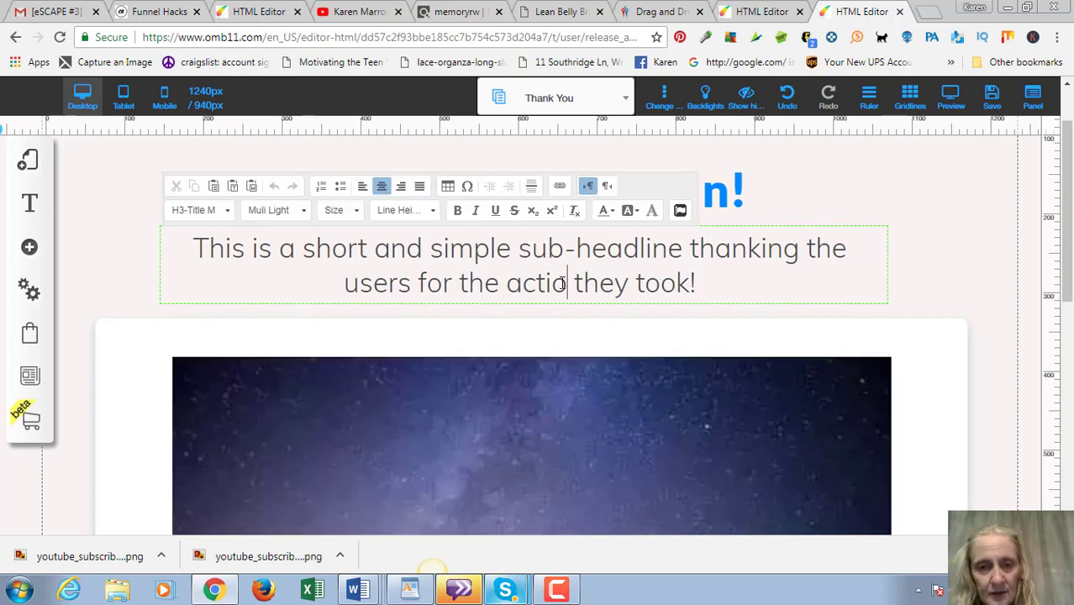
key(BackSpace)
key(BackSpace)
key(BackSpace)
key(BackSpace)
key(BackSpace)
key(BackSpace)
key(BackSpace)
key(BackSpace)
key(BackSpace)
key(BackSpace)
key(BackSpace)
key(BackSpace)
key(BackSpace)
key(BackSpace)
key(BackSpace)
key(BackSpace)
key(BackSpace)
key(BackSpace)
key(BackSpace)
key(BackSpace)
key(BackSpace)
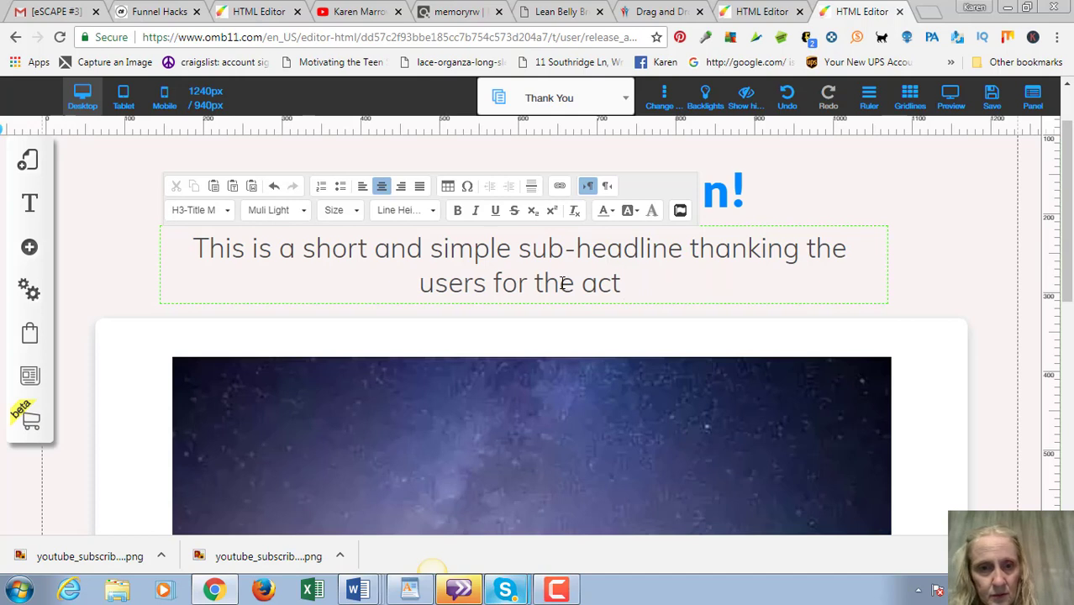
key(BackSpace)
key(BackSpace)
key(BackSpace)
key(BackSpace)
key(BackSpace)
key(BackSpace)
key(BackSpace)
key(BackSpace)
key(BackSpace)
key(BackSpace)
key(BackSpace)
key(BackSpace)
key(BackSpace)
key(BackSpace)
key(BackSpace)
key(BackSpace)
key(BackSpace)
key(BackSpace)
key(BackSpace)
key(BackSpace)
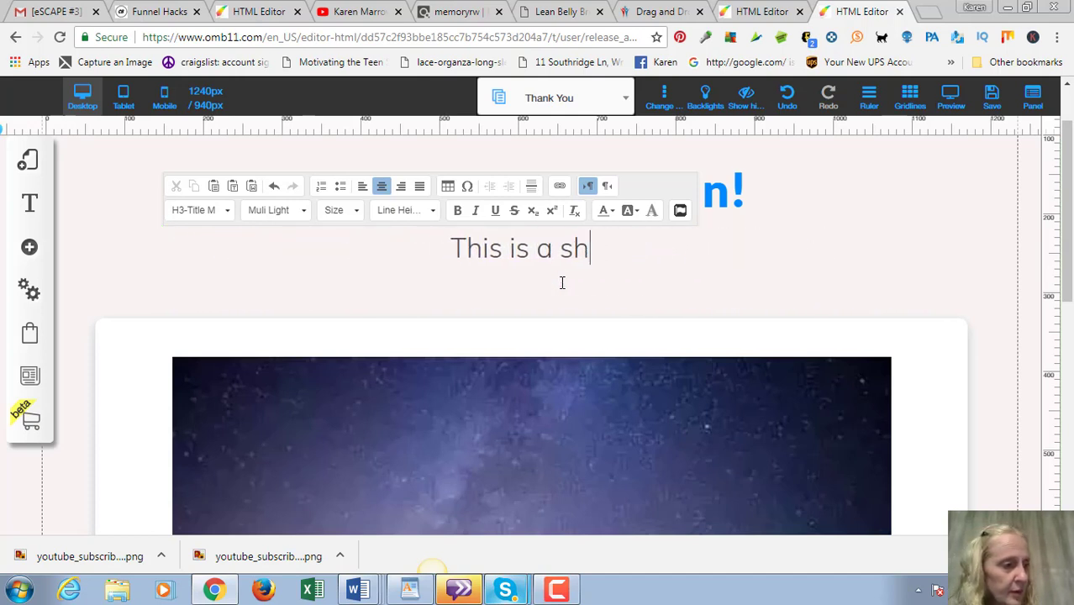
key(BackSpace)
key(BackSpace)
key(BackSpace)
key(BackSpace)
key(BackSpace)
key(BackSpace)
key(BackSpace)
key(BackSpace)
key(BackSpace)
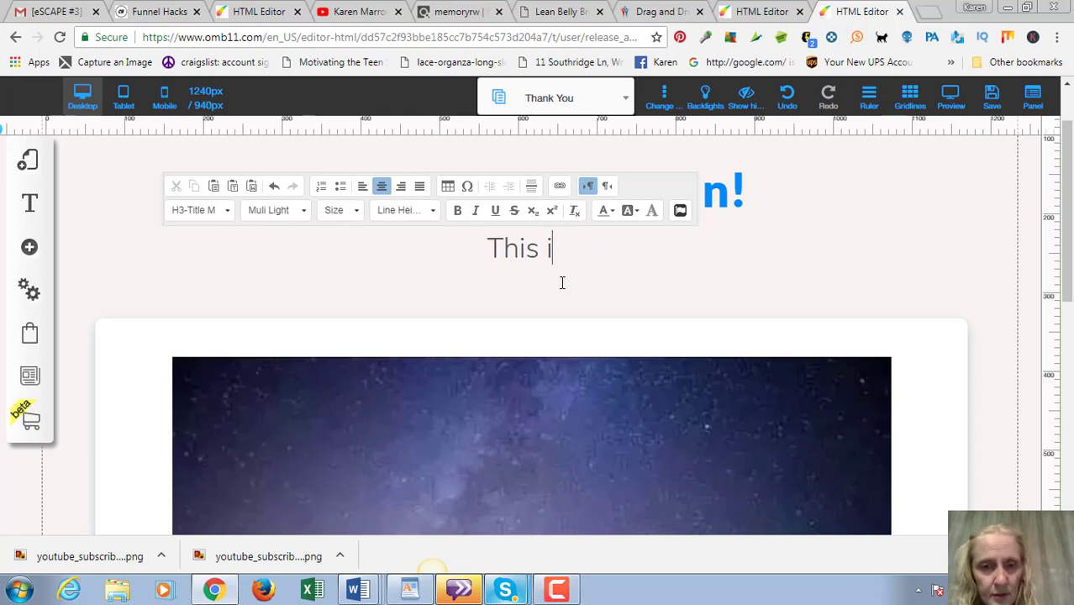
key(BackSpace)
key(BackSpace)
key(BackSpace)
text(P)
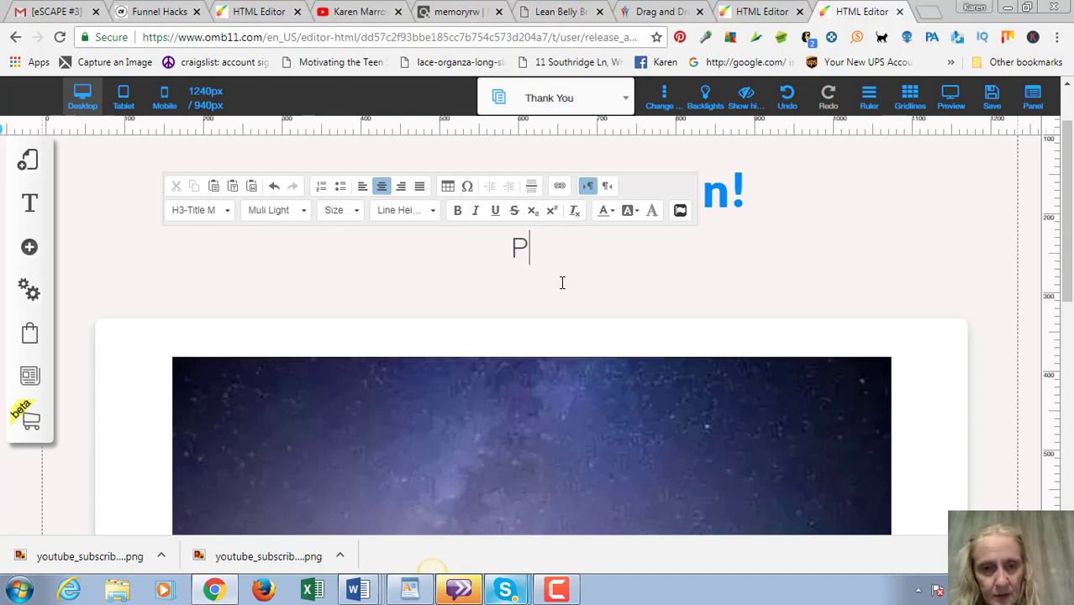
text(lease wait)
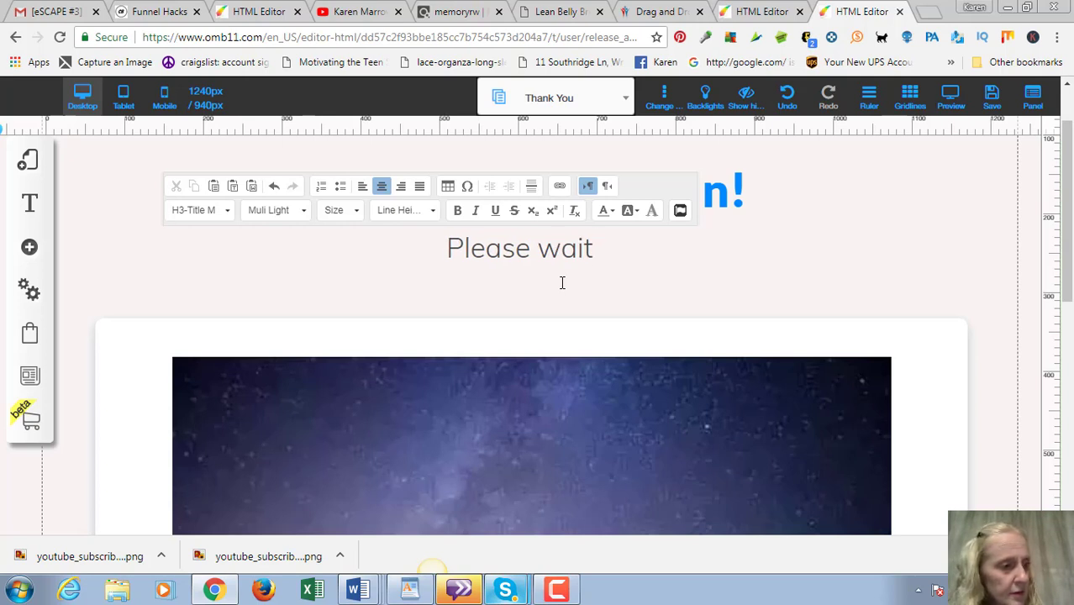
text( for )
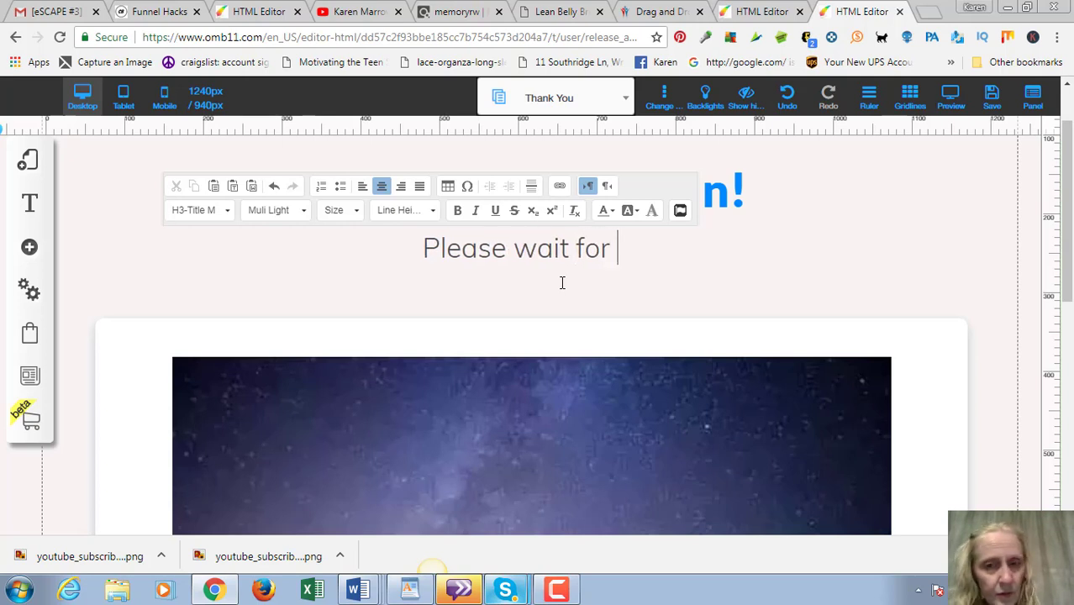
text(your e)
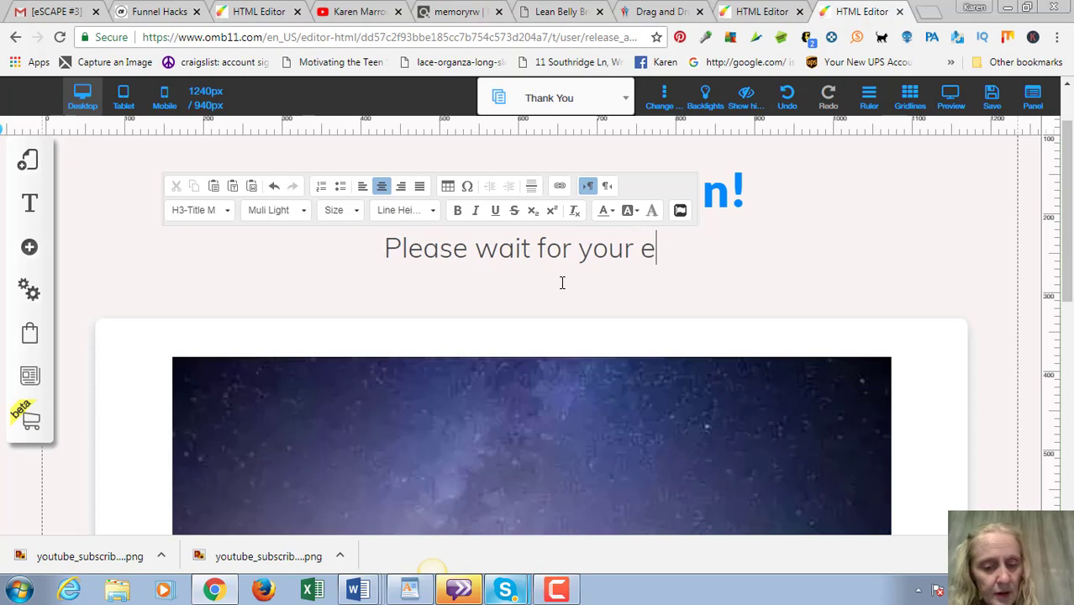
text(book to a)
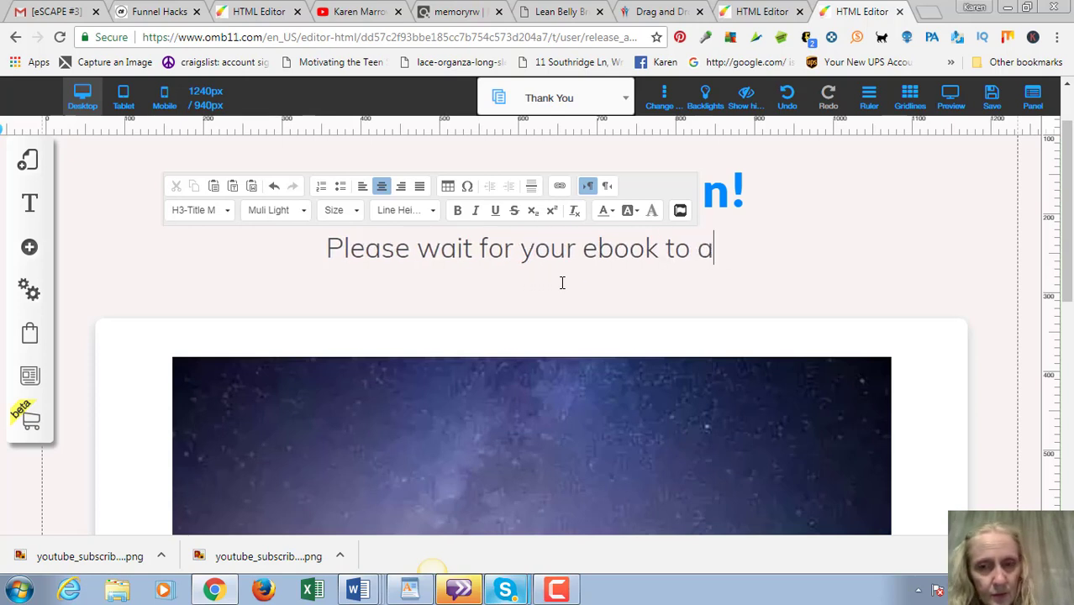
text(rrive in you)
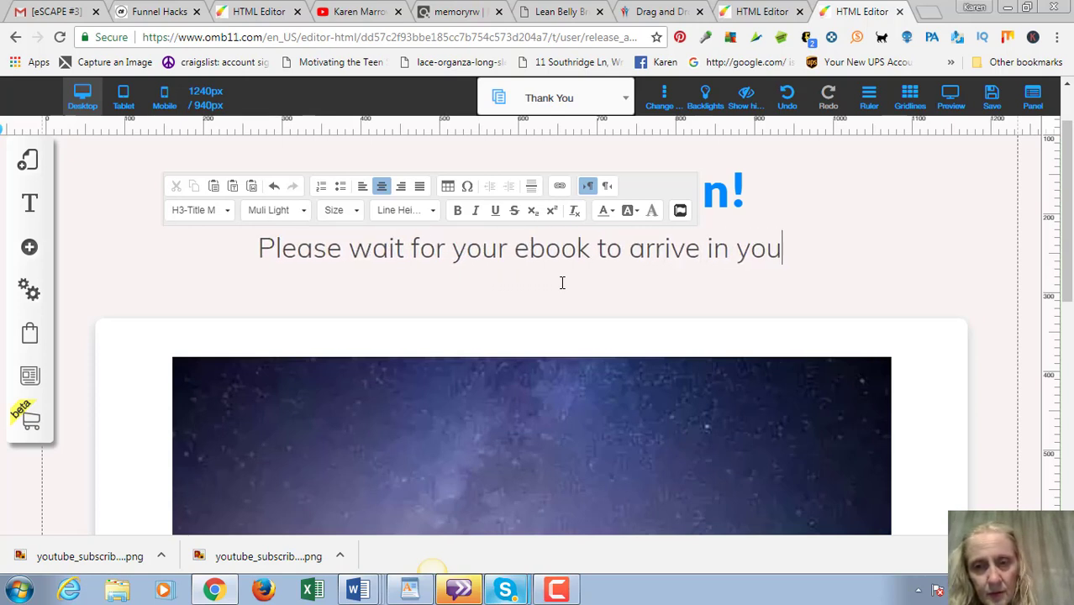
text(r inbox and wa)
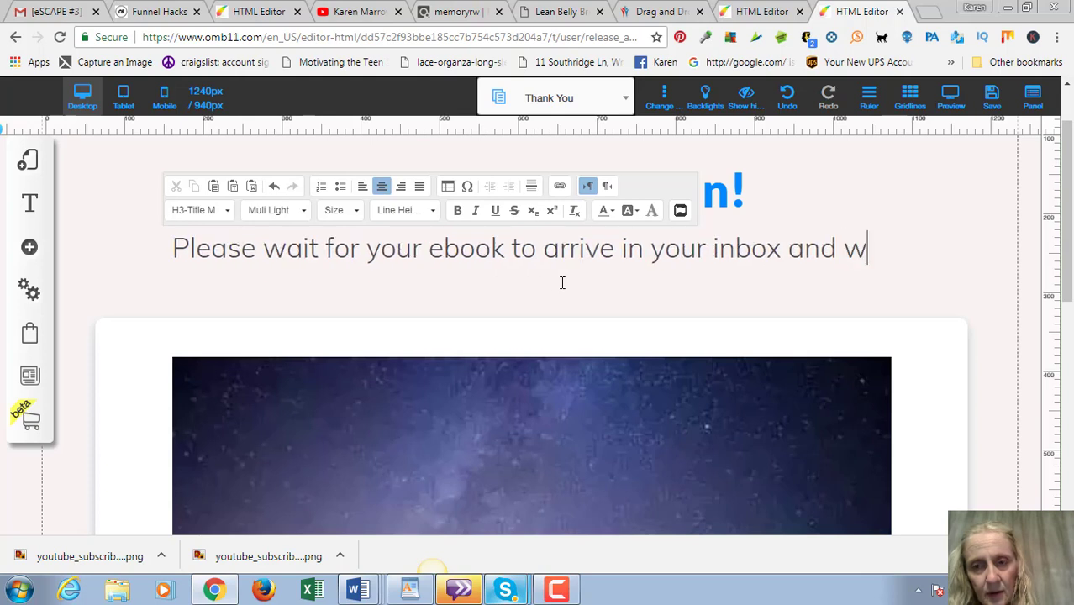
text(this video)
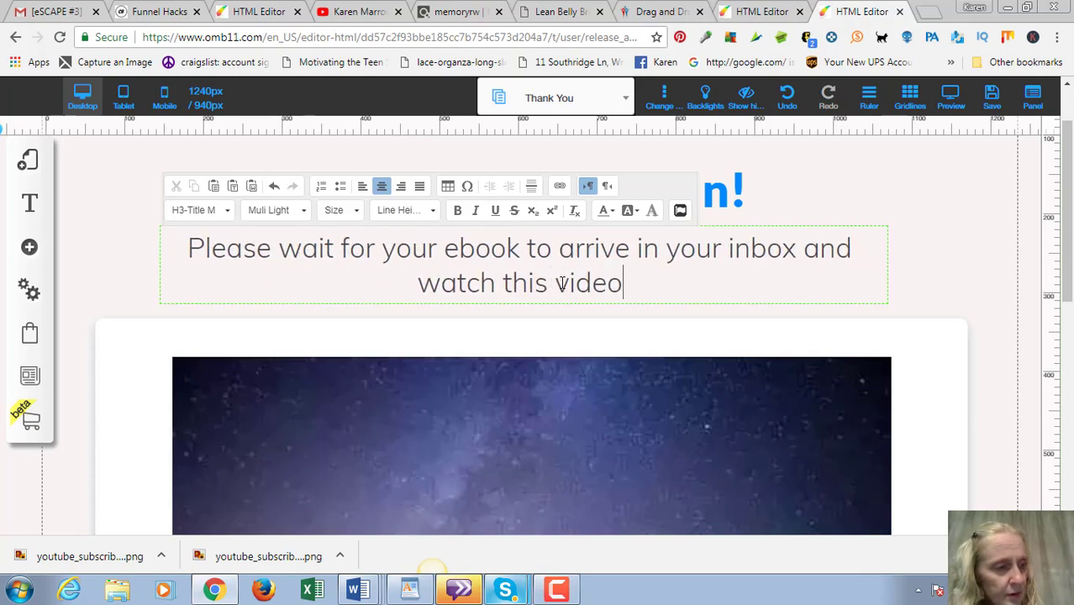
text( while ou)
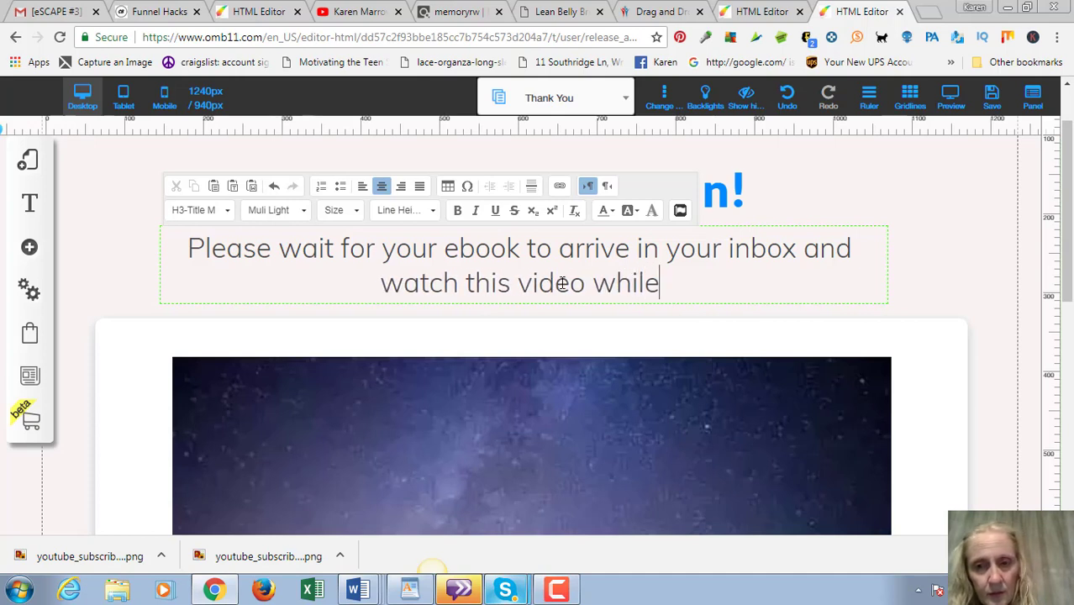
key(BackSpace)
key(BackSpace)
key(BackSpace)
text(you)
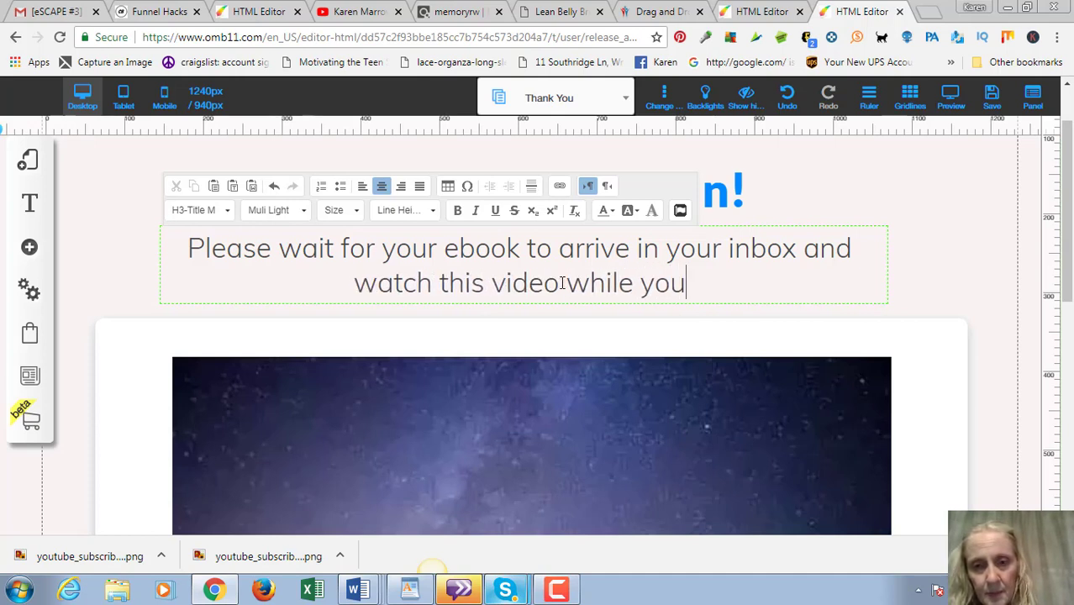
text( wait!)
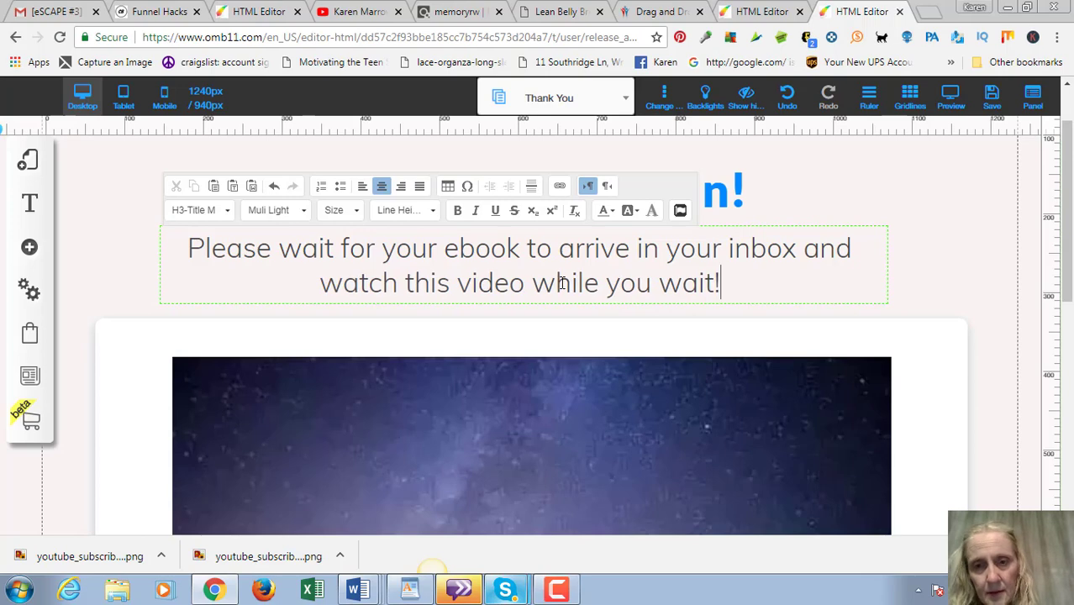
click(963, 238)
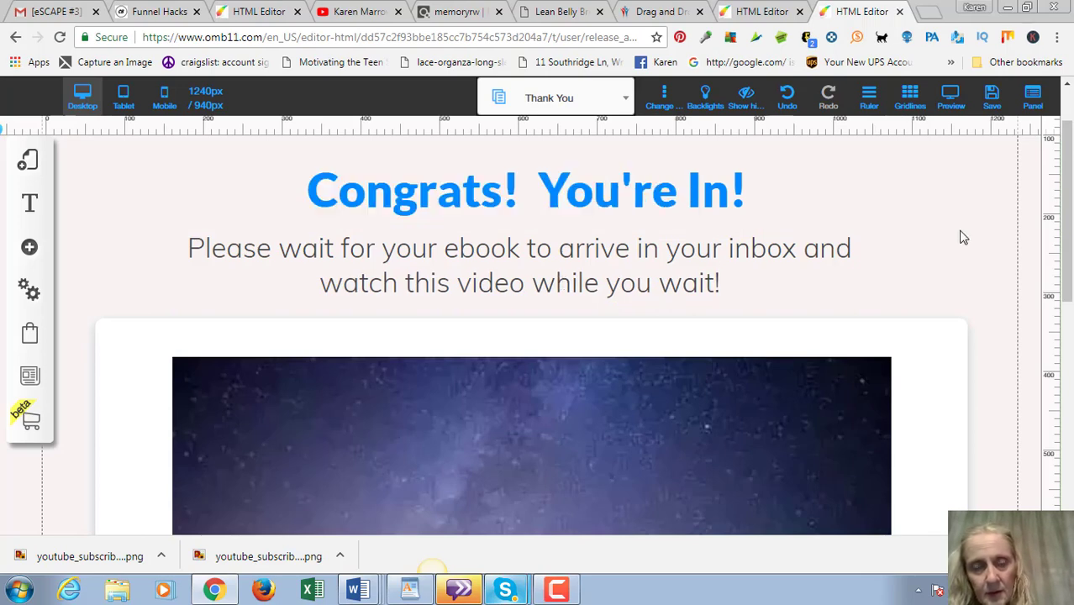
Change the text of the "Call To Action" button below the video to "Yes! Tell me more!".
scroll(962, 238, down, 5)
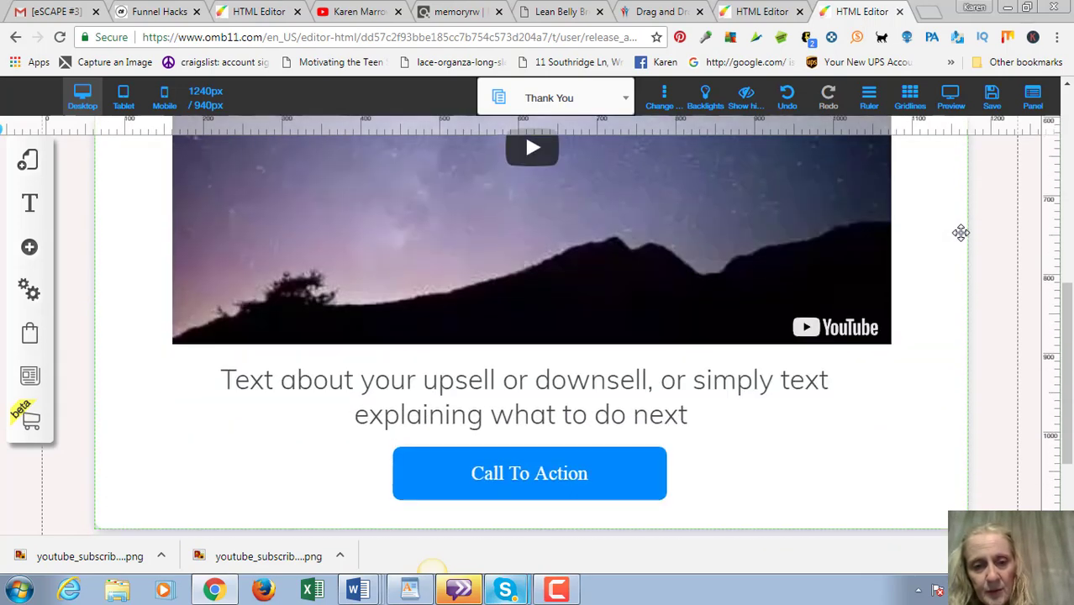
scroll(961, 233, down, 2)
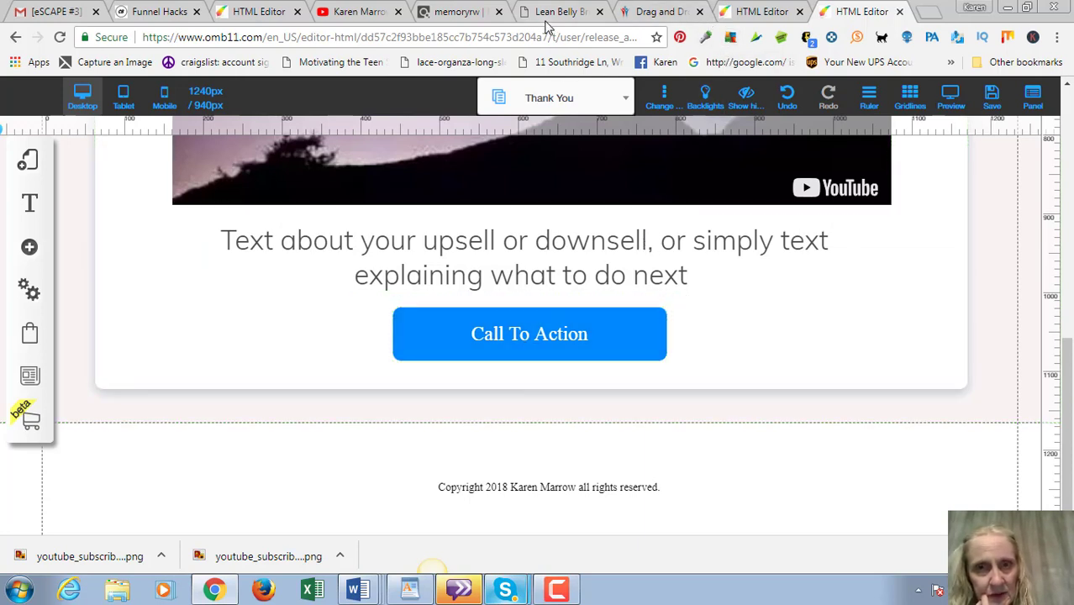
click(594, 336)
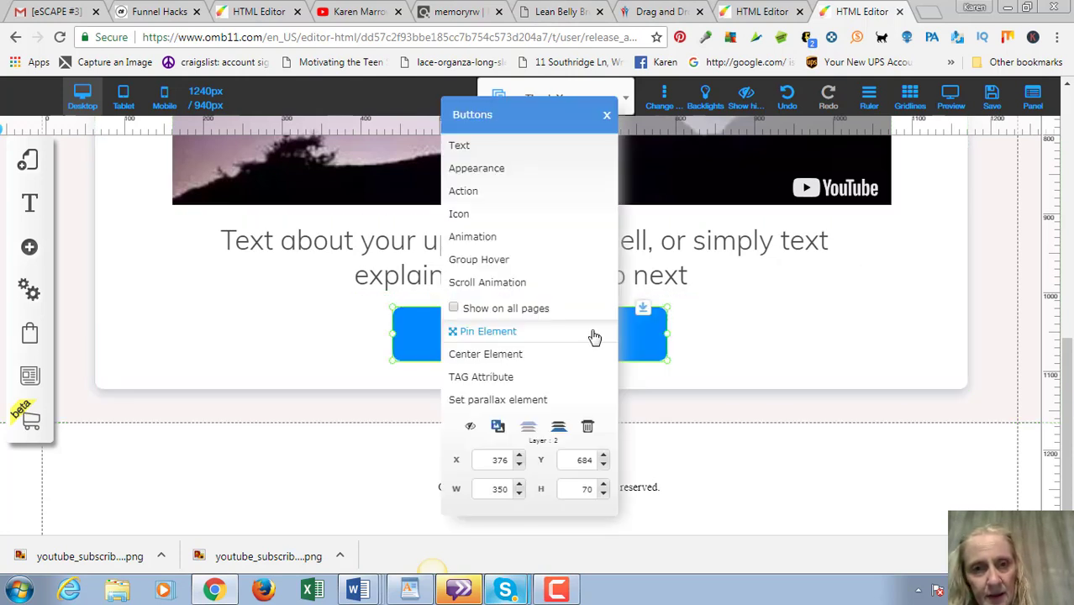
click(497, 148)
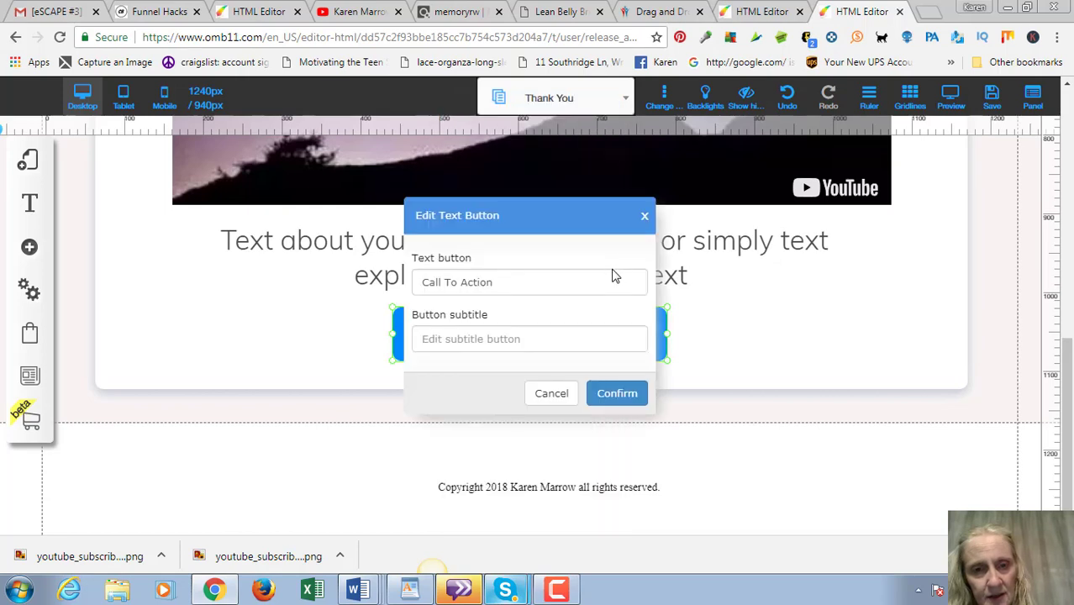
drag(526, 283, 395, 283)
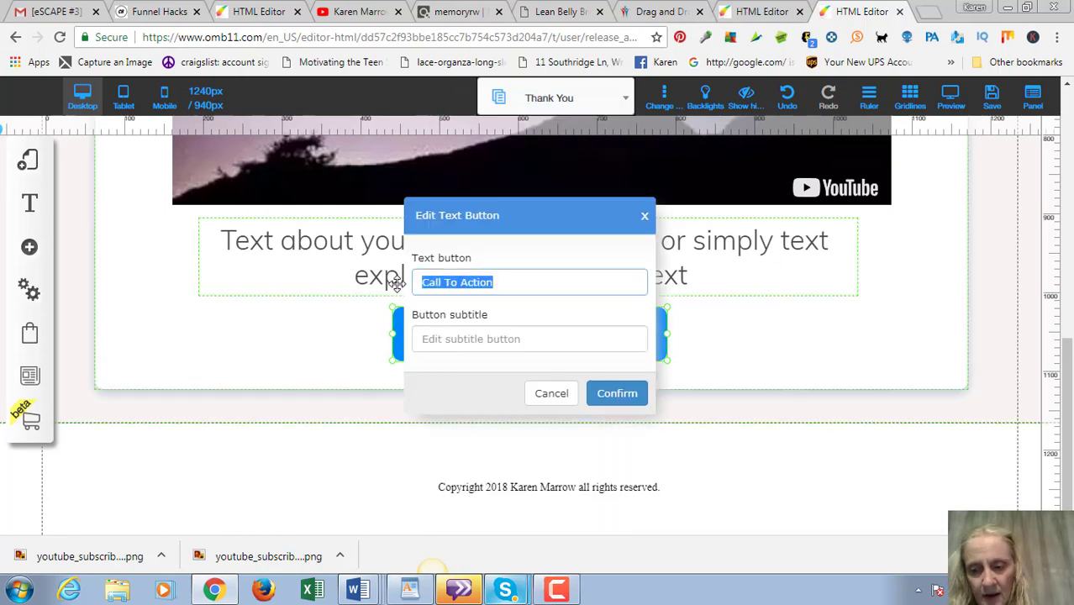
key(BackSpace)
text(Ye)
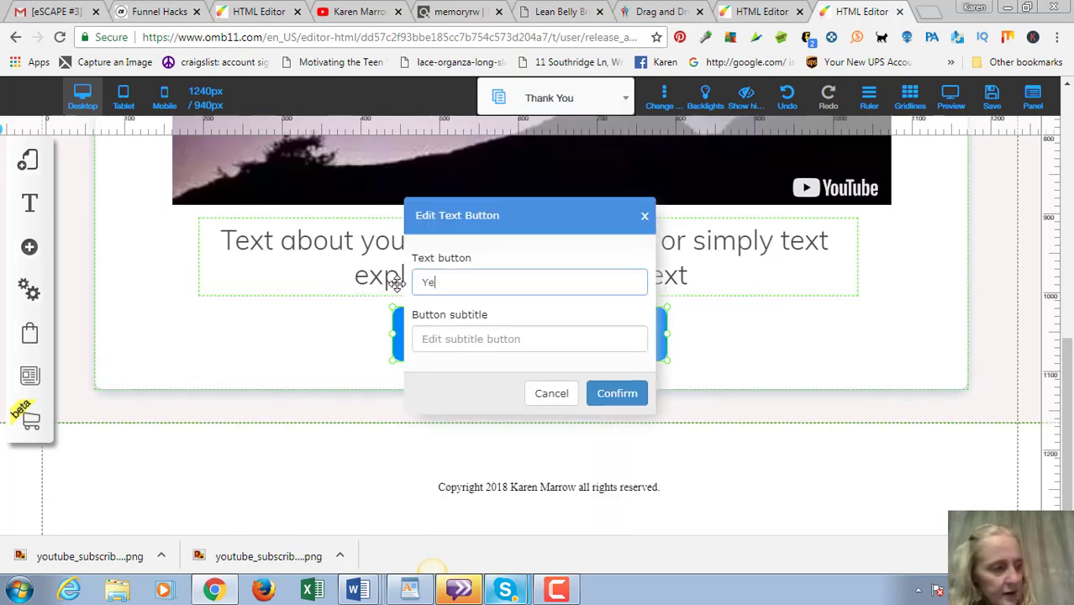
text(s,)
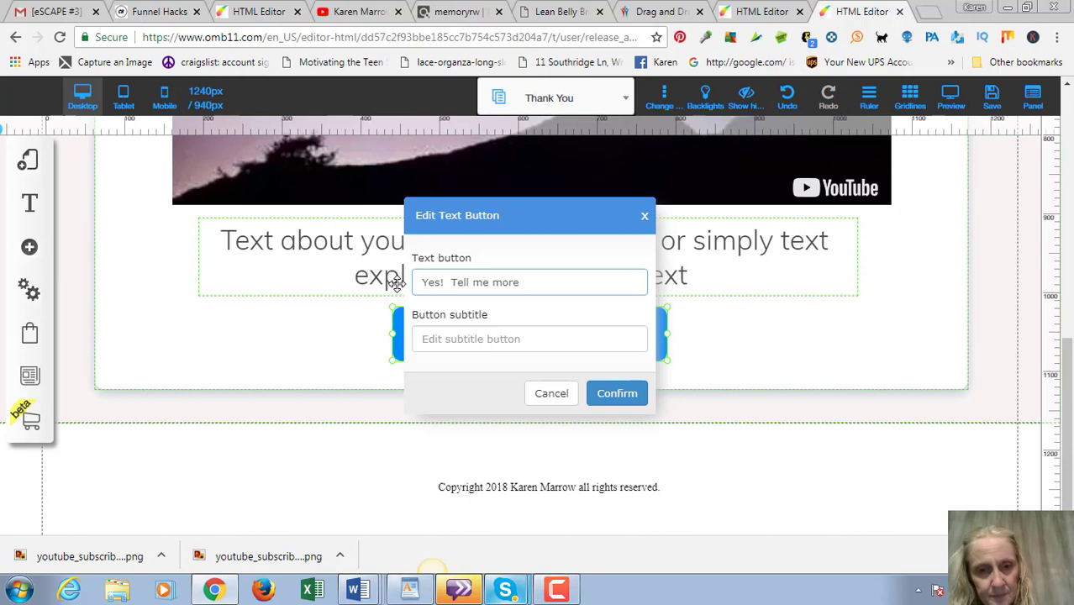
click(612, 397)
click(769, 344)
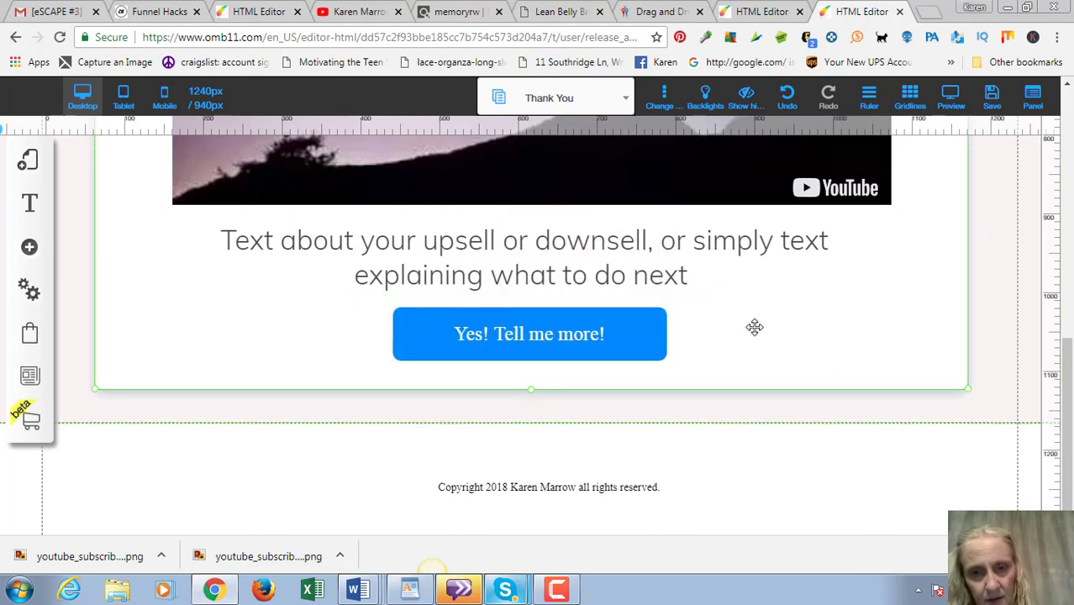
Delete the placeholder text about the upsell or downsell between the video and the button.
click(527, 249)
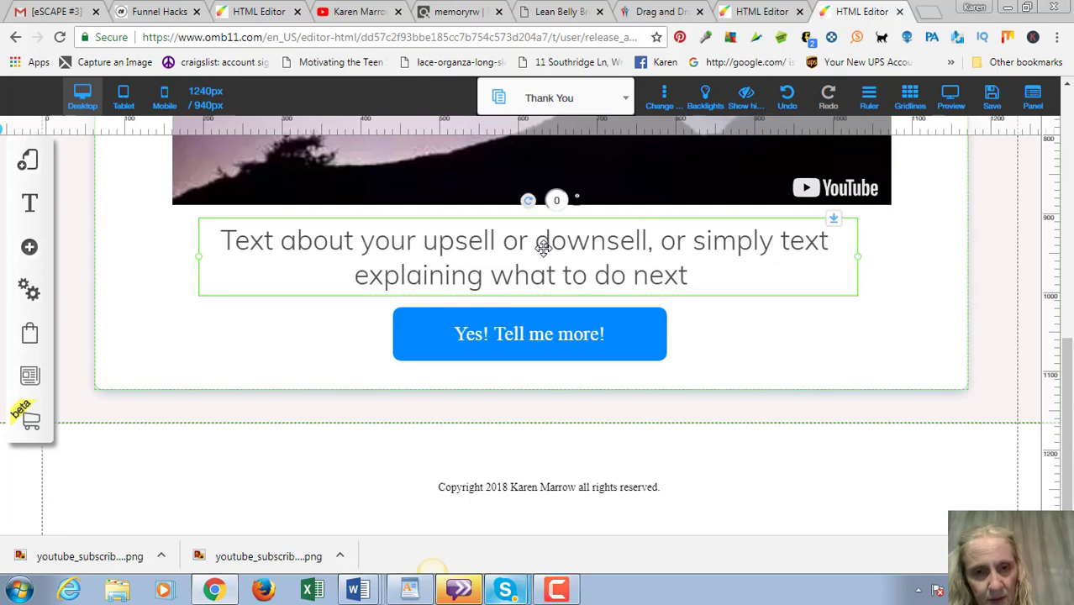
right_click(544, 248)
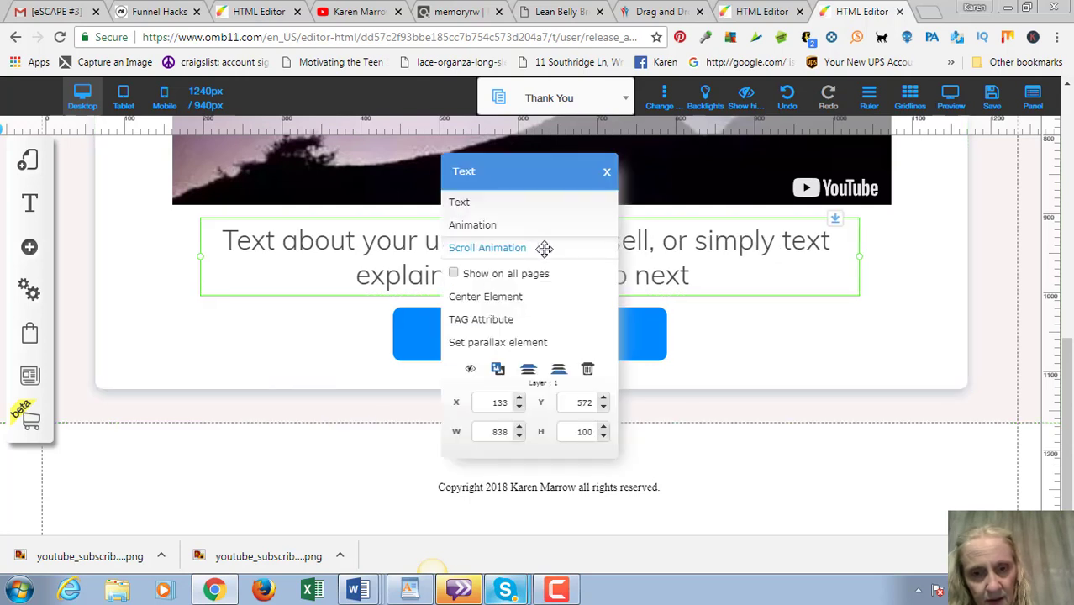
click(587, 369)
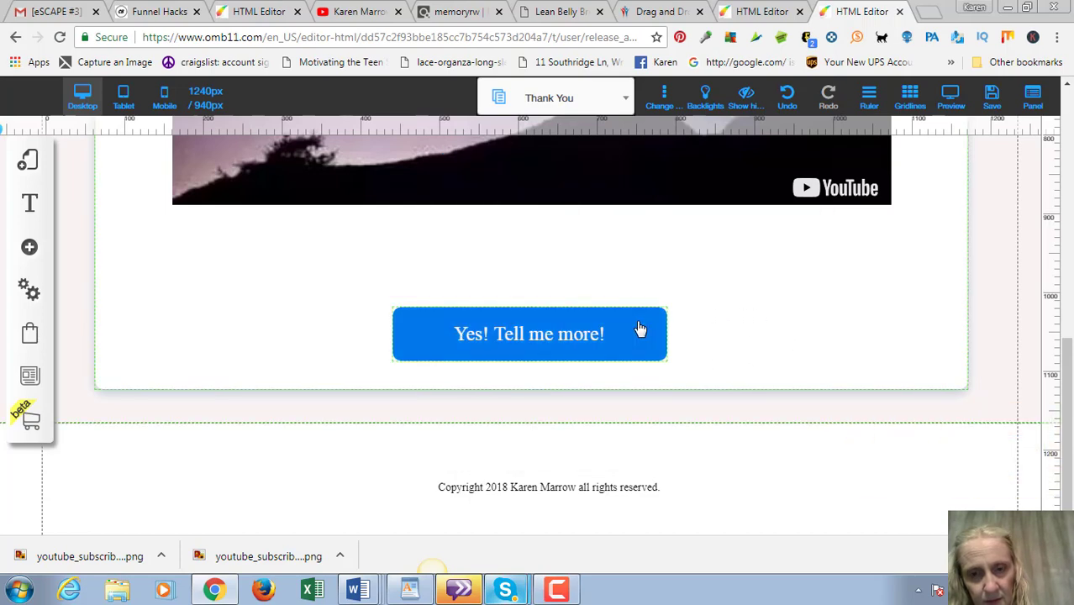
Move the "Yes! Tell me more!" button up beneath the video to about X 387, Y 629, and save the Thank You page.
drag(641, 331, 652, 286)
click(797, 295)
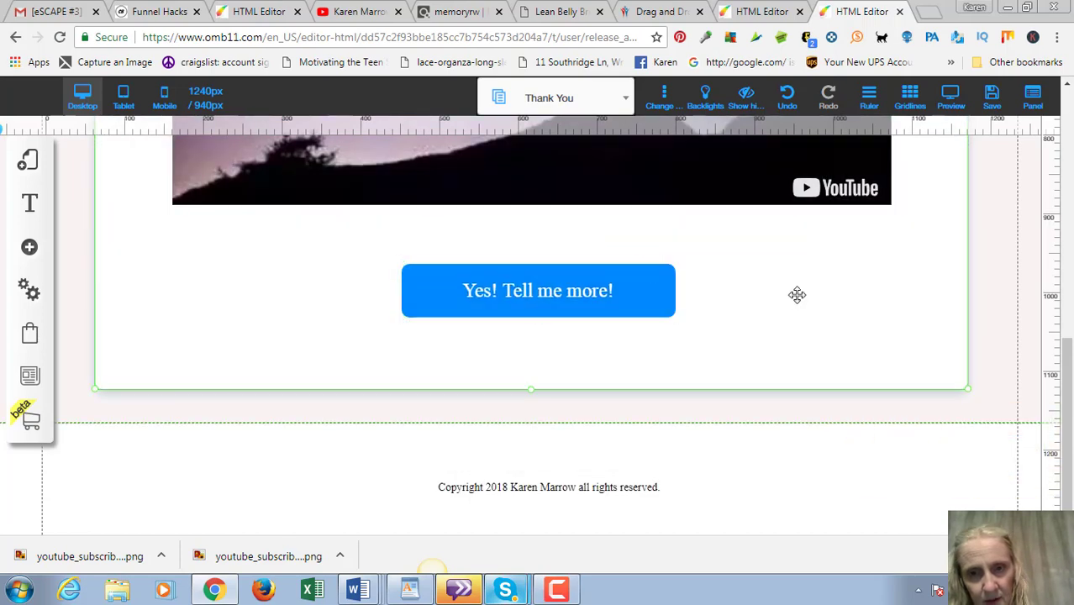
scroll(797, 295, up, 8)
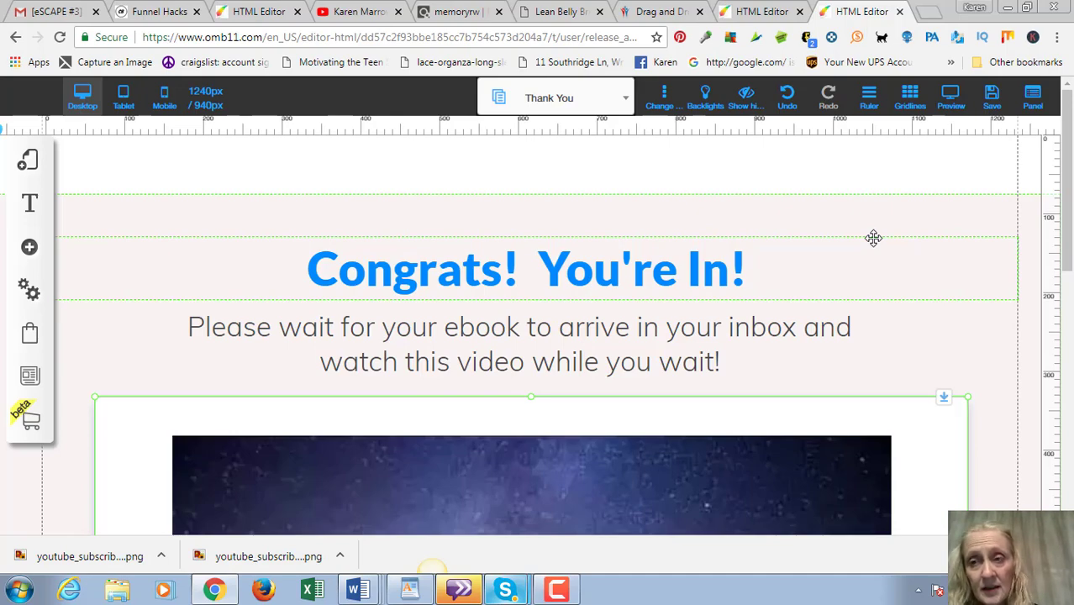
click(992, 97)
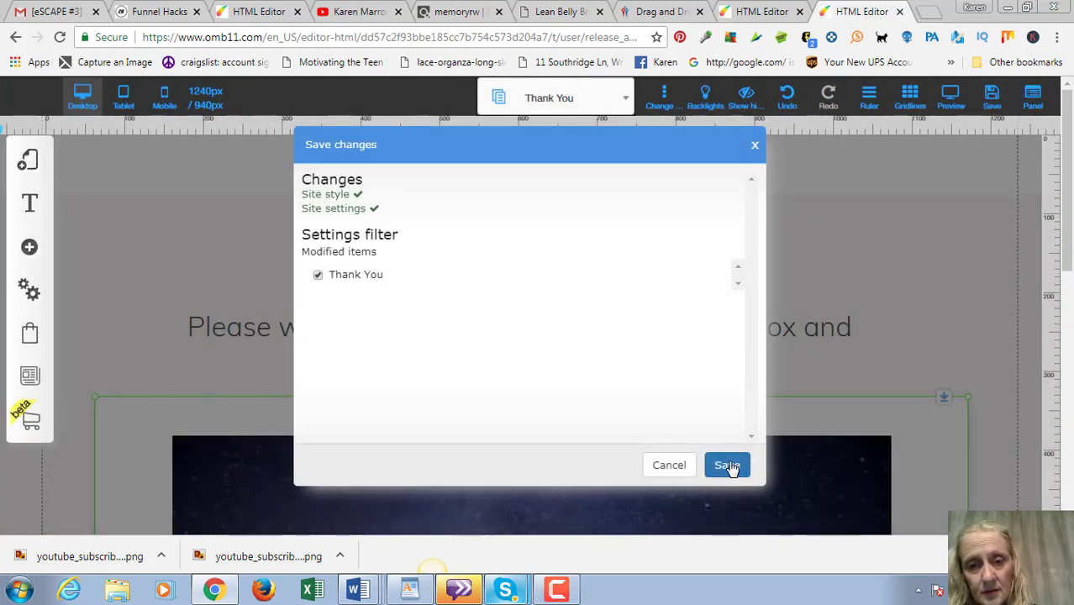
click(728, 464)
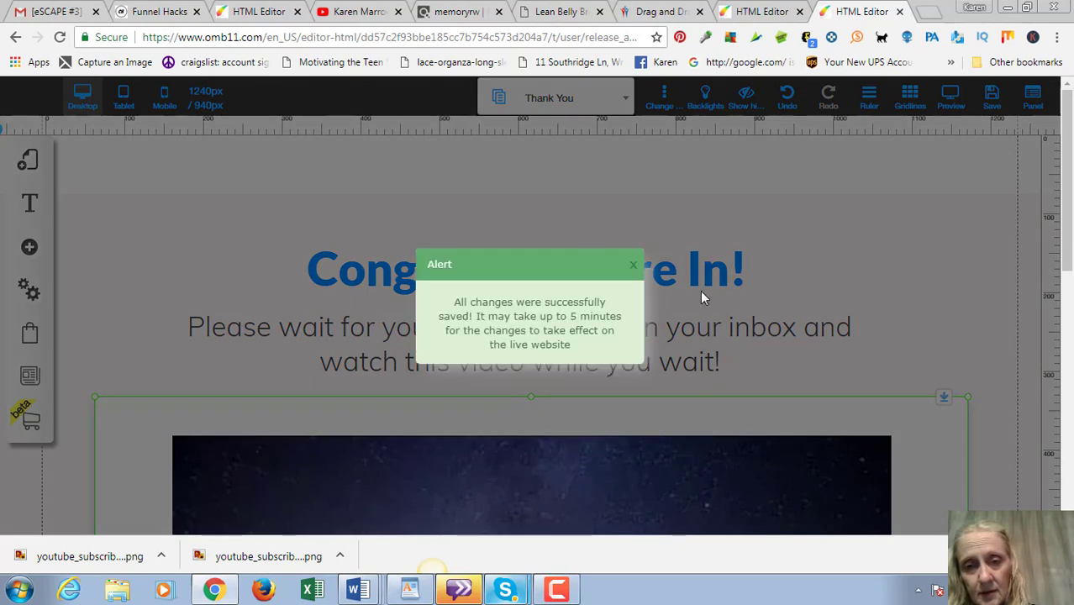
click(634, 266)
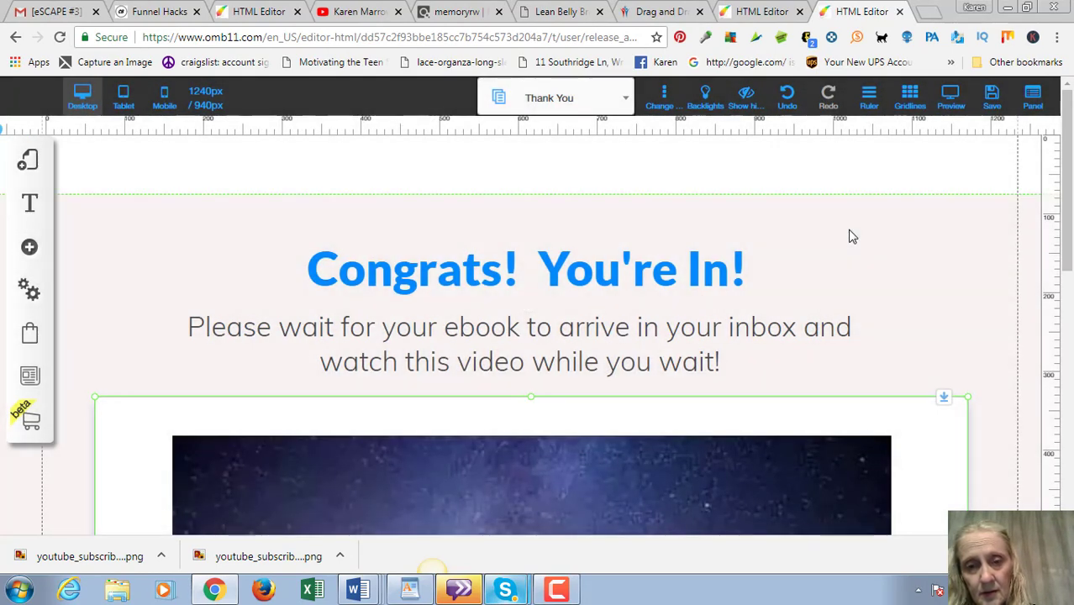
scroll(849, 237, down, 2)
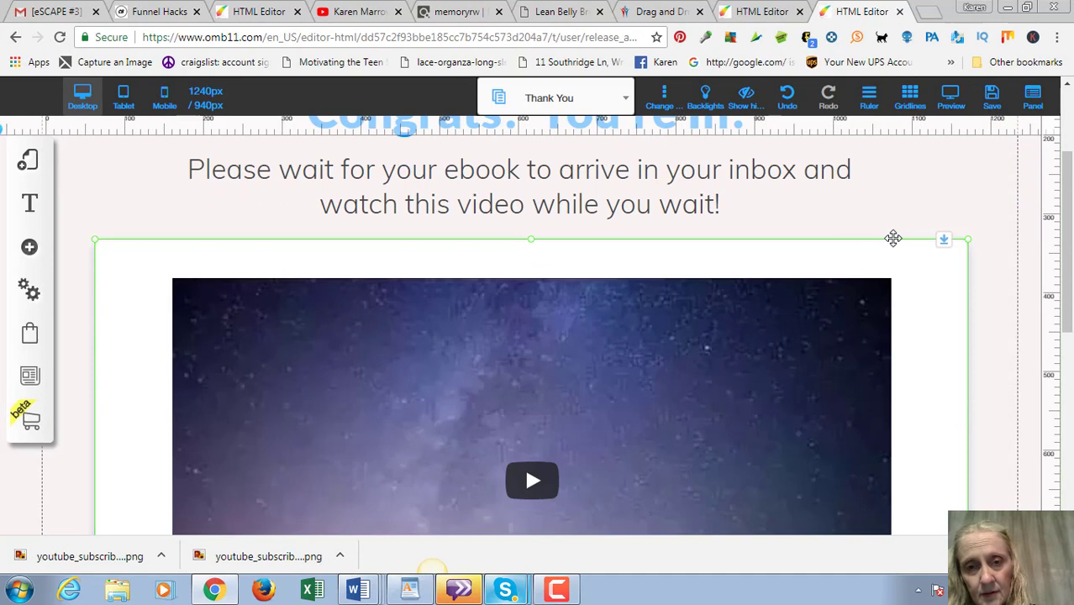
scroll(893, 239, down, 5)
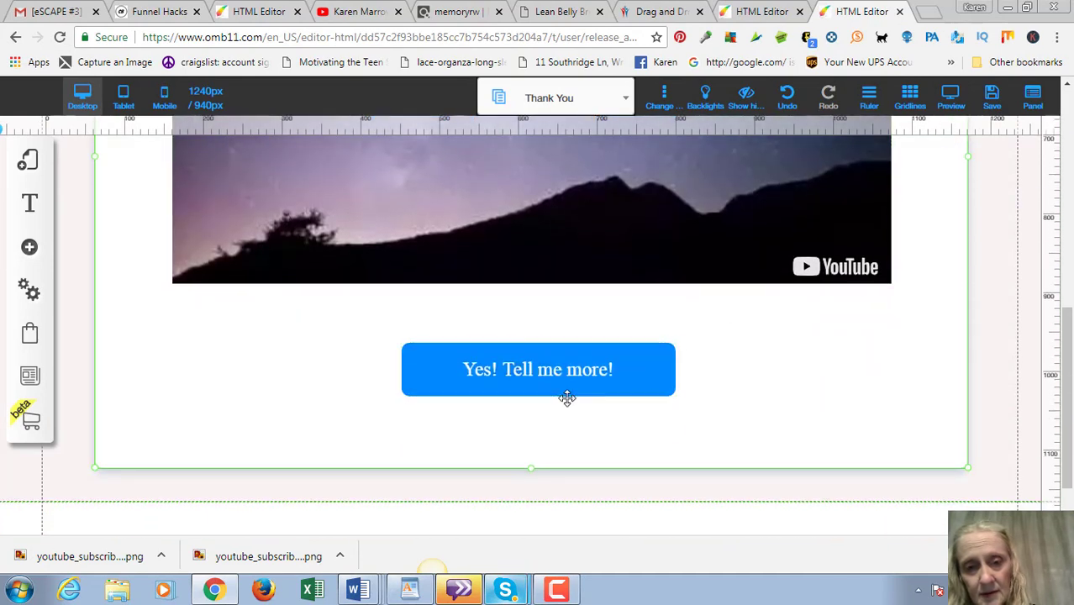
click(568, 396)
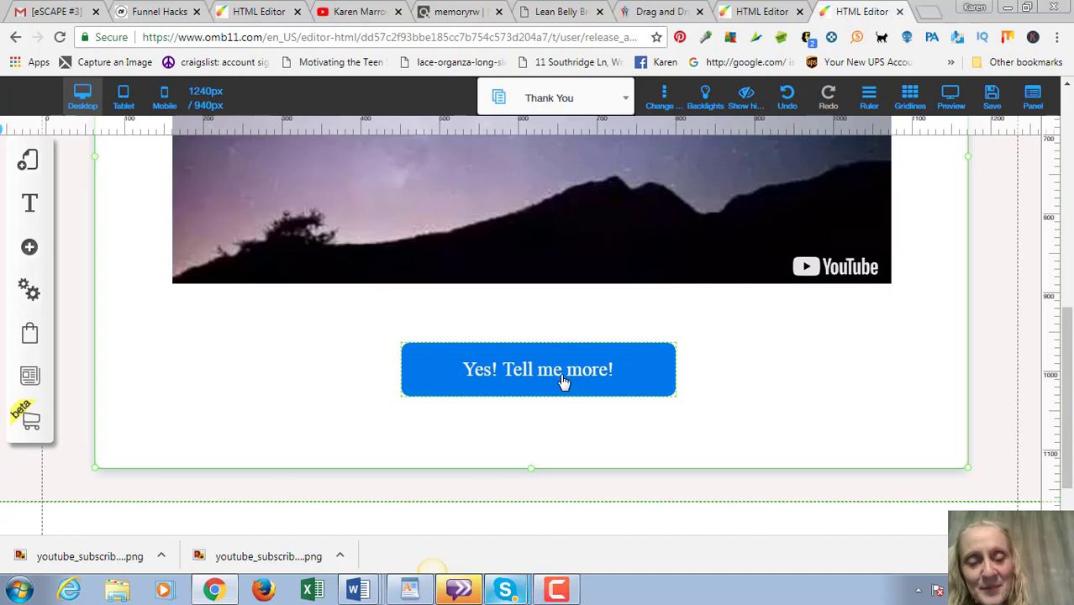
right_click(563, 382)
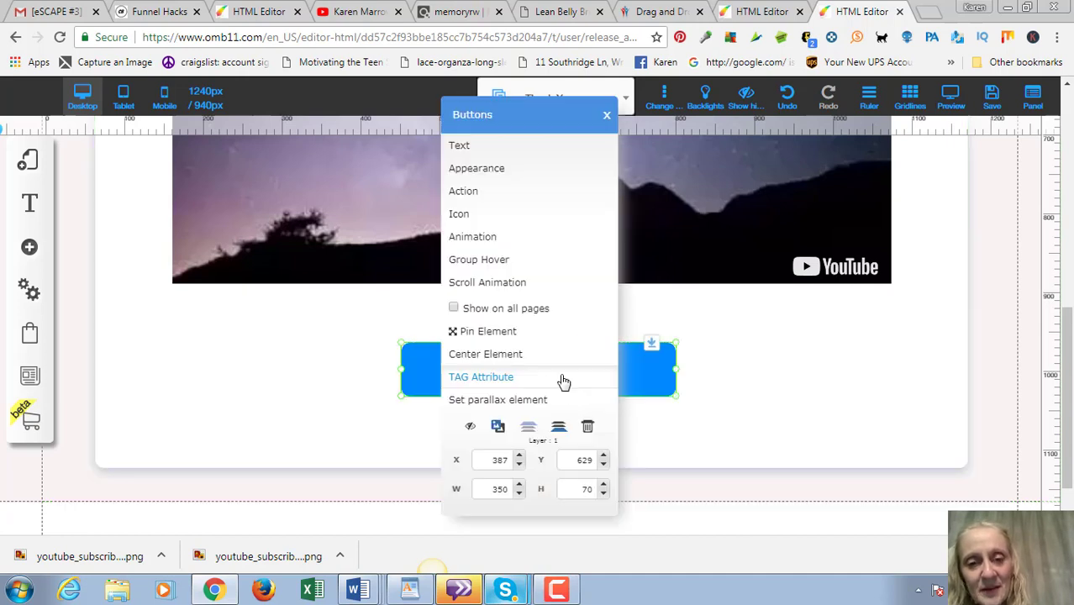
click(767, 353)
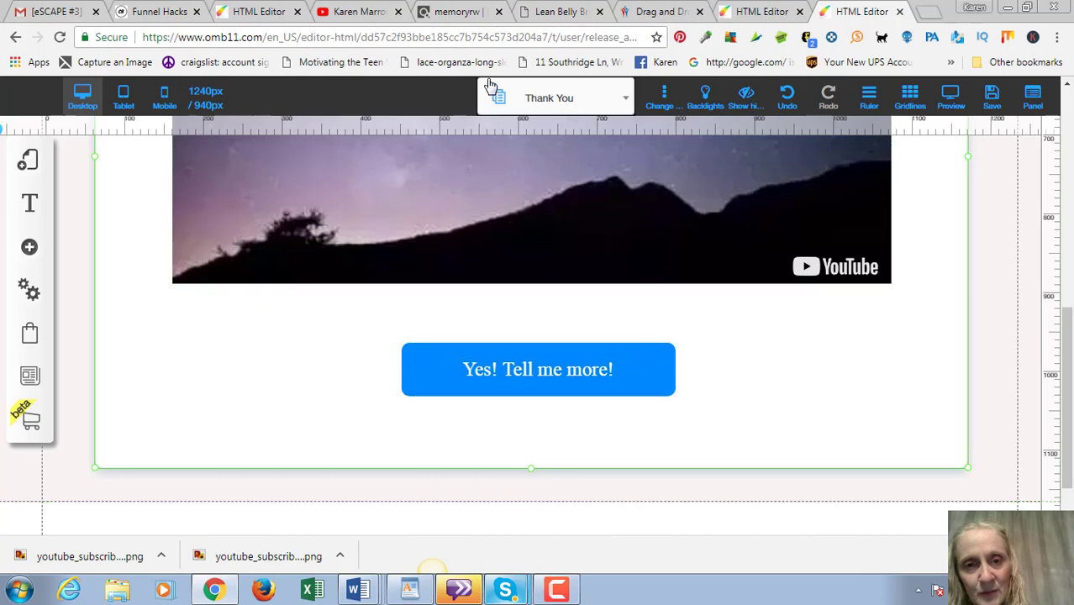
Switch to the ClickBank marketplace, create an affiliate HopLink for Lean Belly Breakthrough, and copy its web address.
click(462, 12)
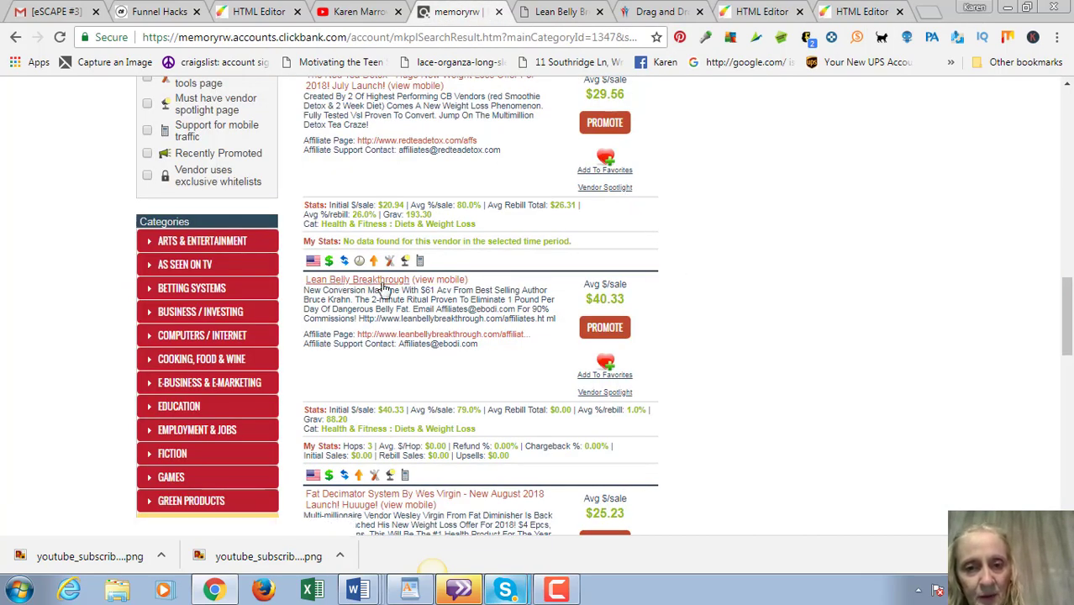
click(606, 328)
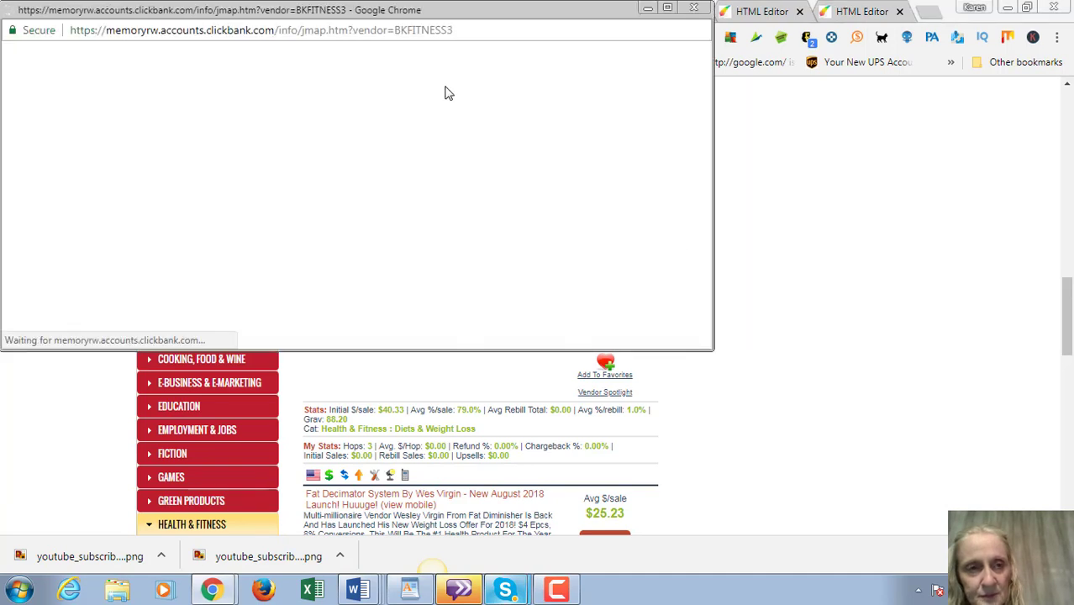
click(163, 196)
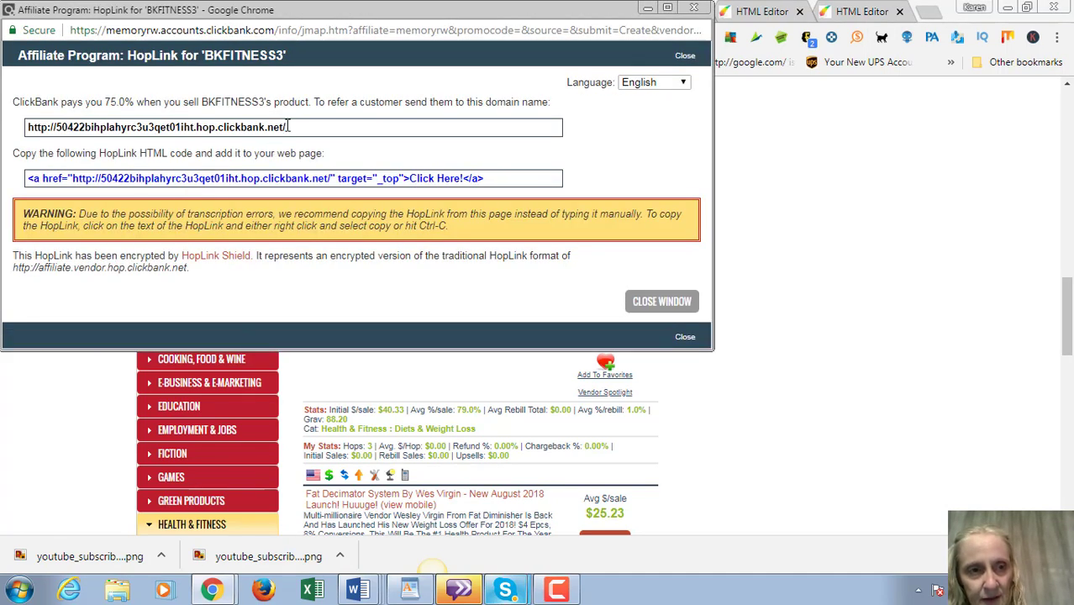
drag(292, 126, 3, 102)
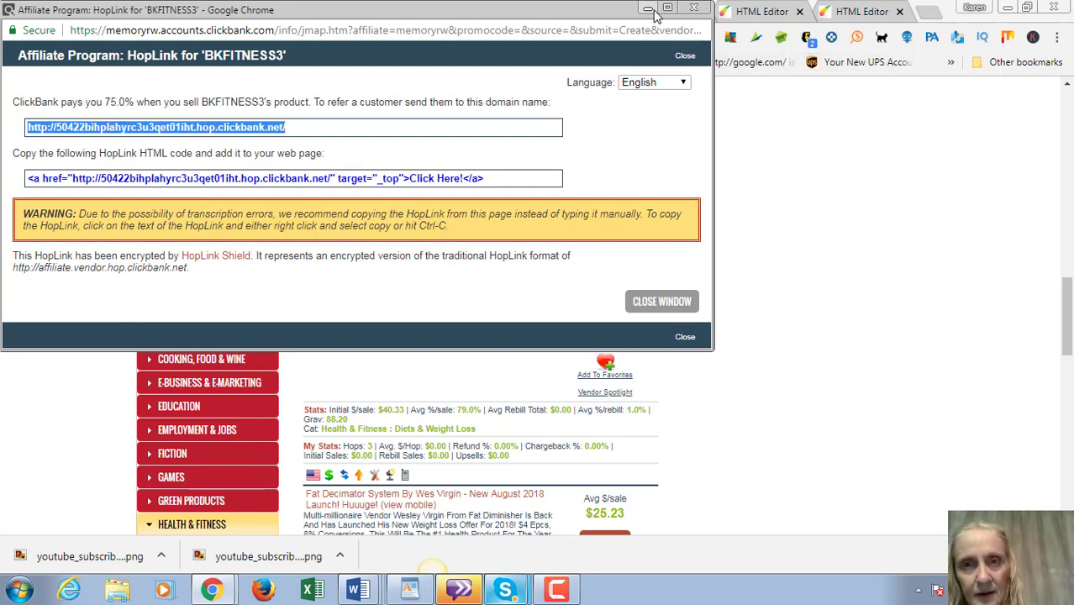
click(886, 183)
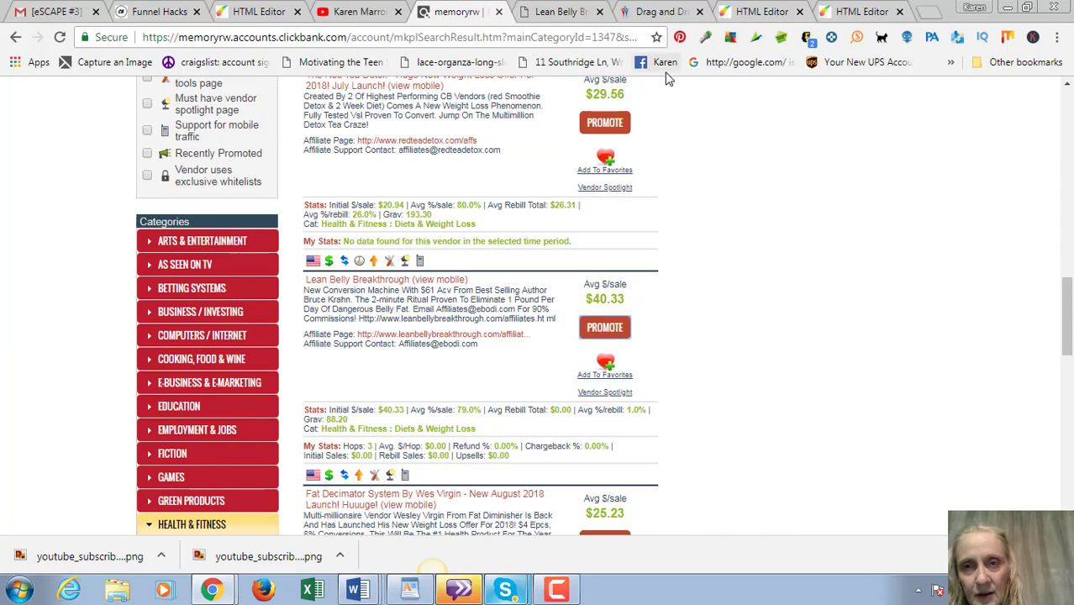
Switch back to the Thank You page editor and link the "Yes! Tell me more!" button to the copied HopLink as a web address.
click(861, 12)
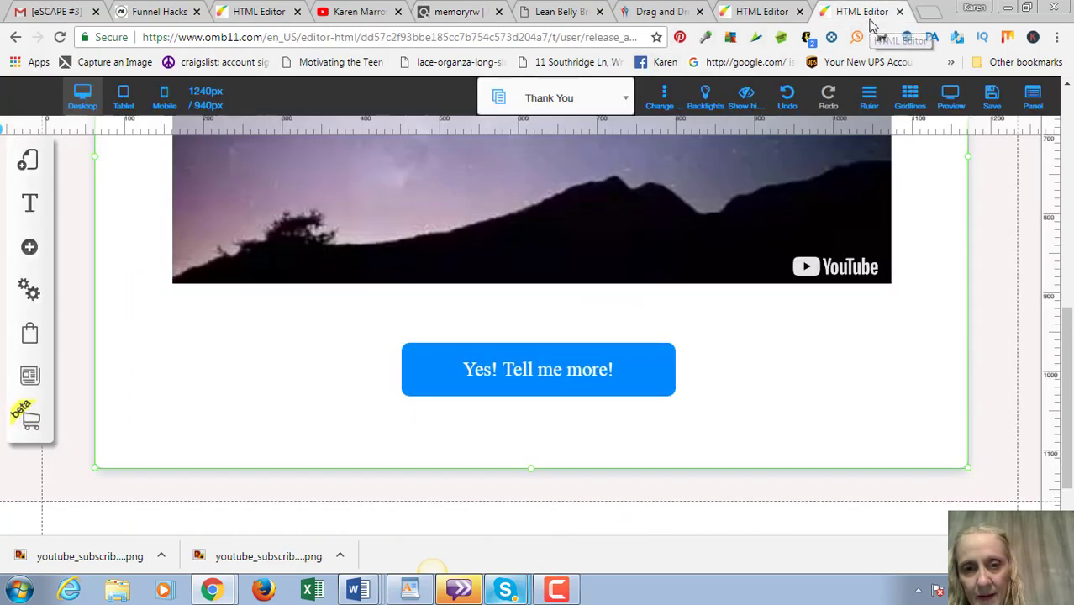
right_click(473, 373)
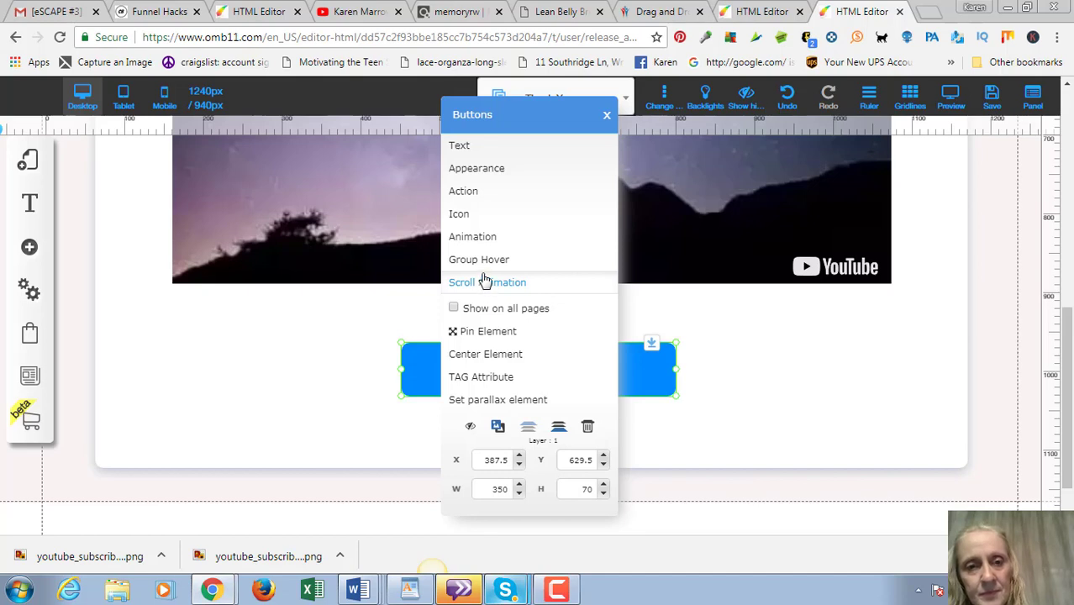
click(484, 203)
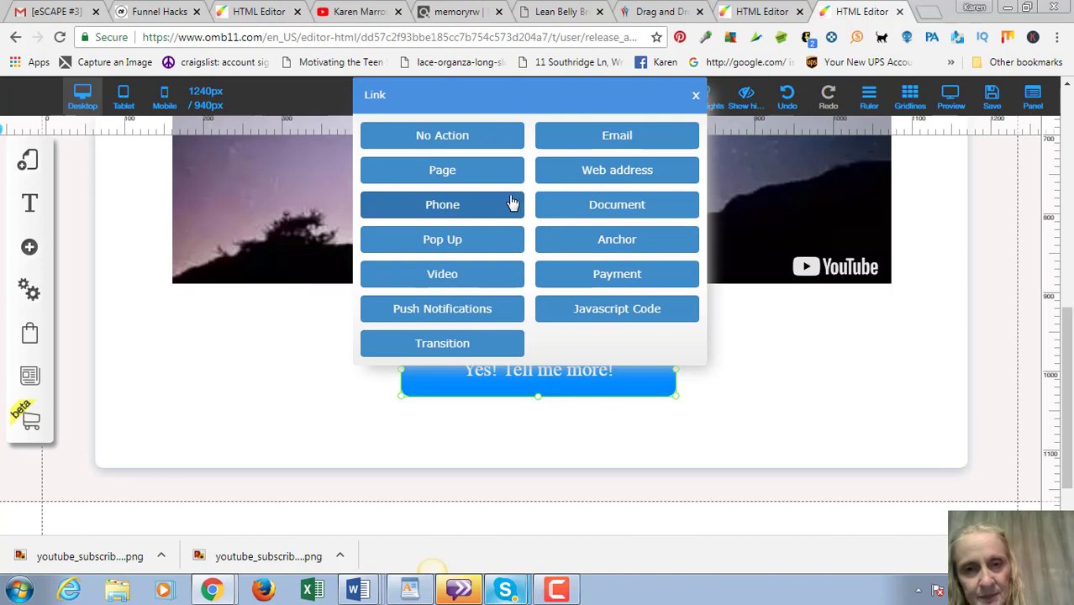
click(579, 175)
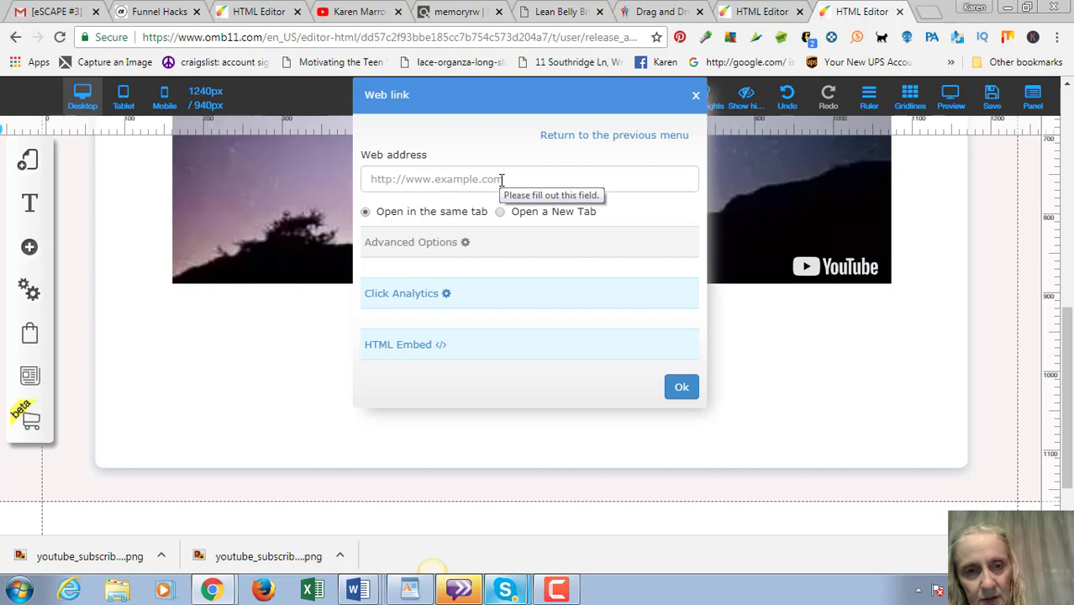
click(502, 180)
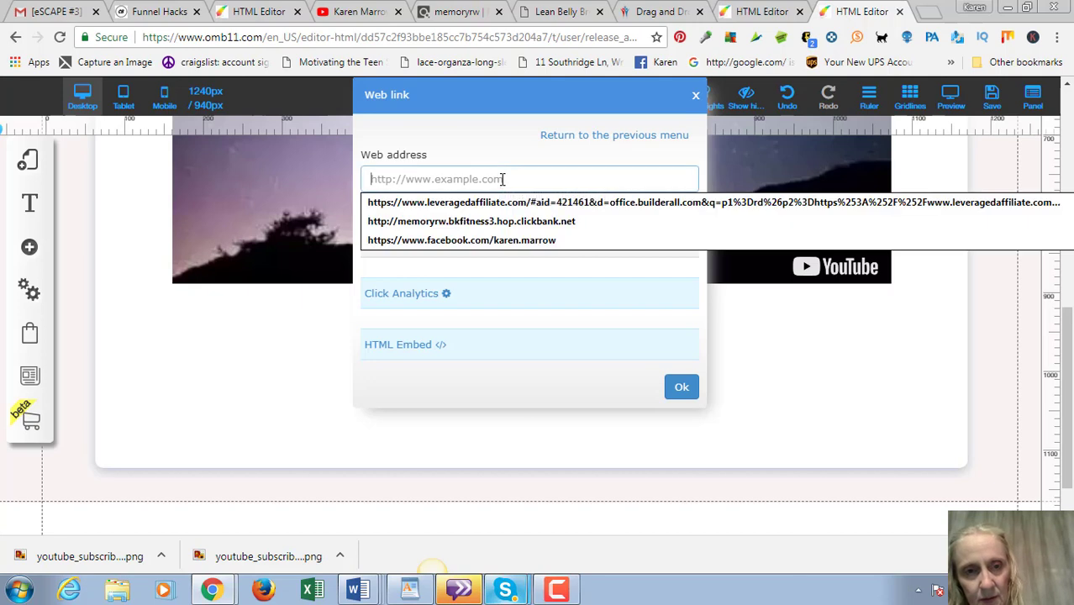
text(http://50422bihplahyrc3j3qet01iht.hop.clickbank.net/)
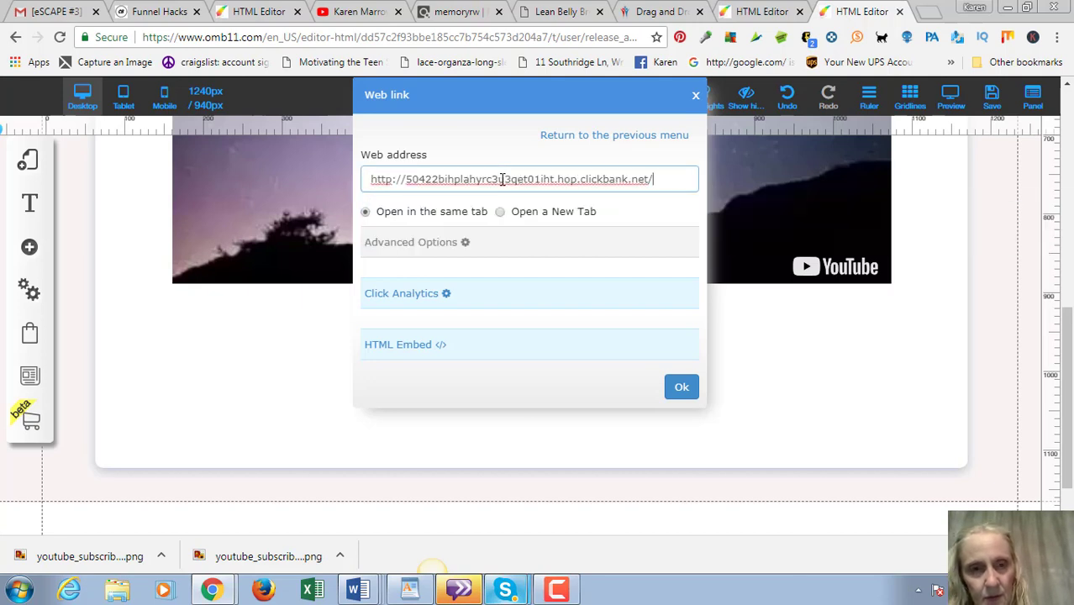
click(683, 392)
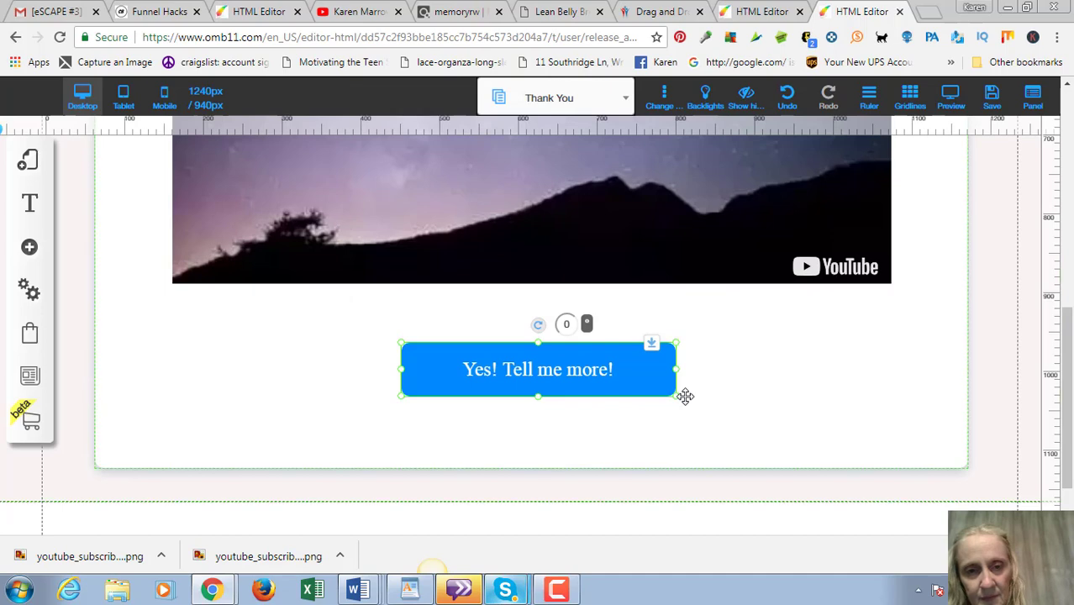
click(756, 364)
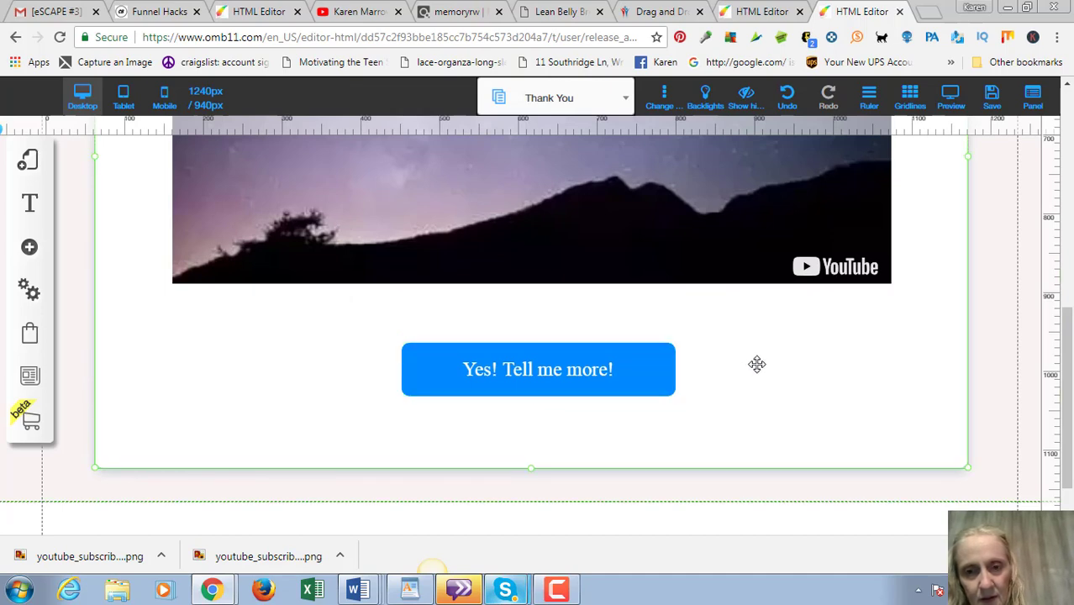
Save the Thank You page with the button's new link.
click(992, 97)
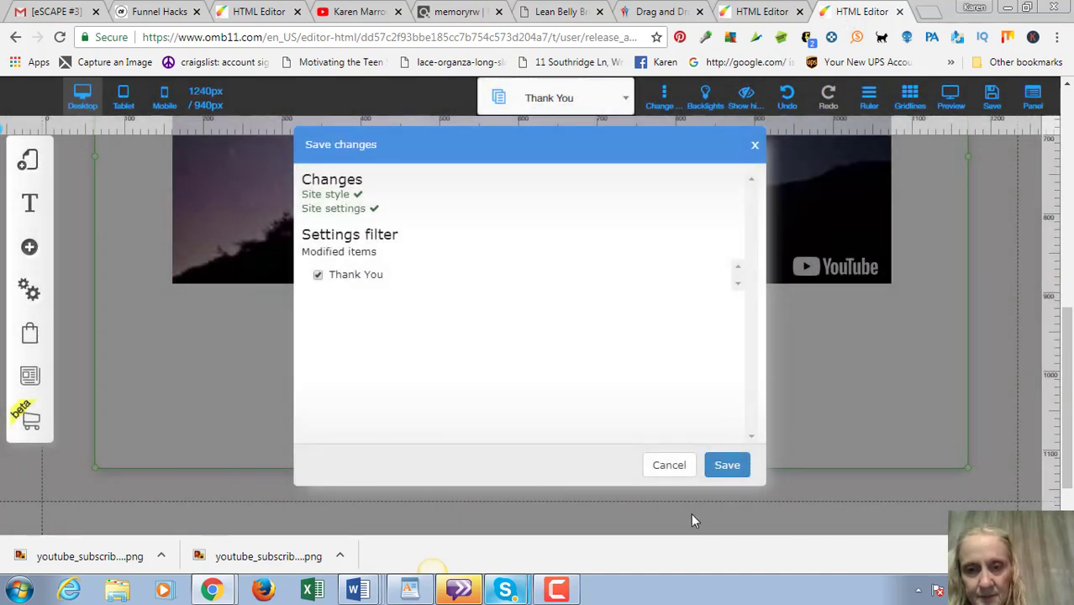
click(721, 467)
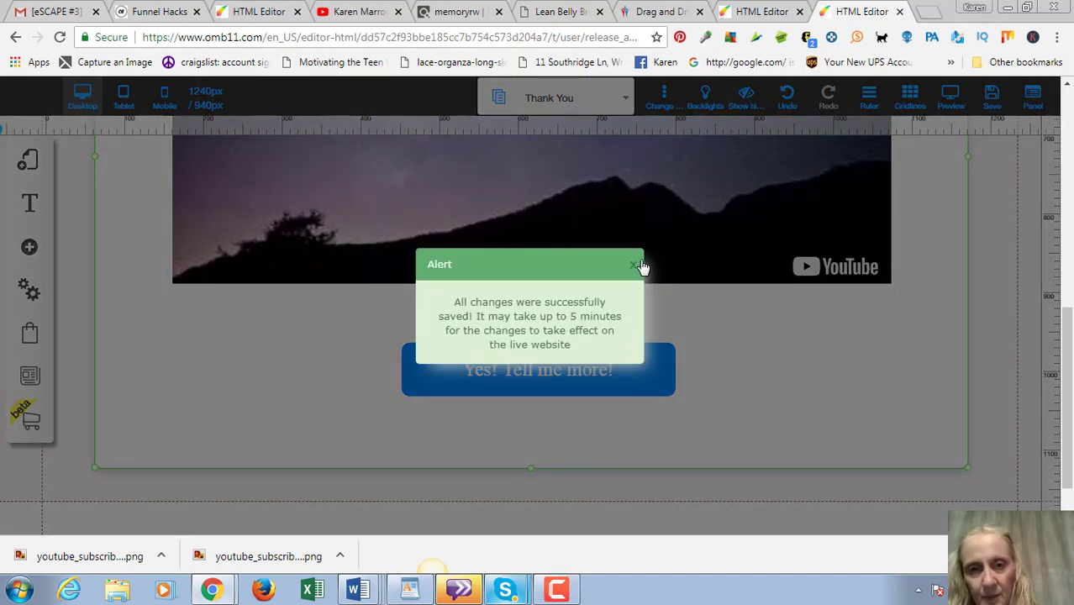
click(640, 266)
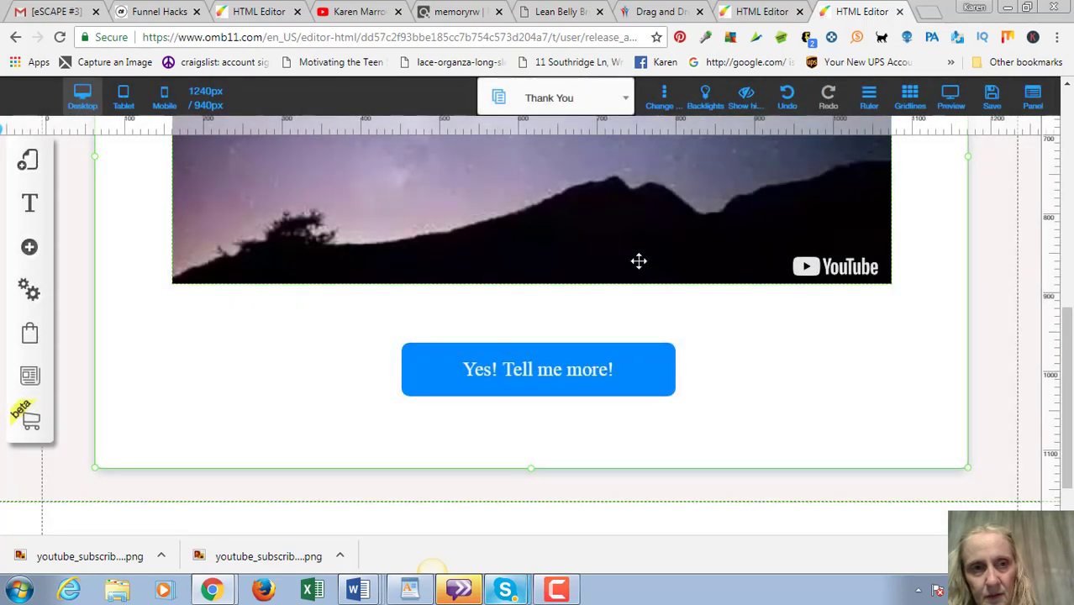
scroll(751, 400, up, 7)
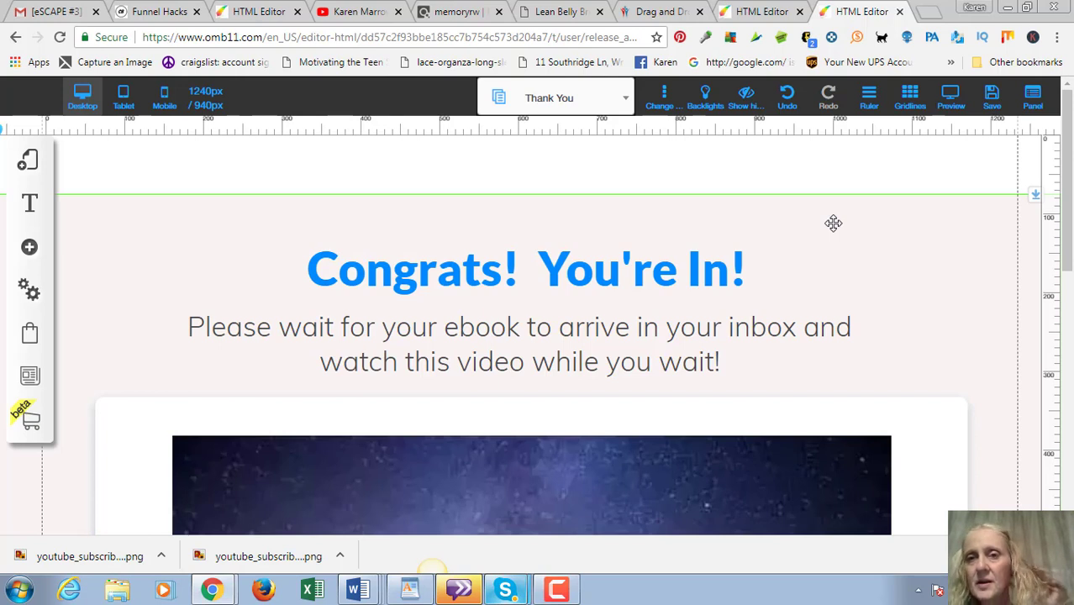
Switch to the Builderall office and open the list of sites made with the Drag and Drop Pixel Perfect builder.
click(380, 18)
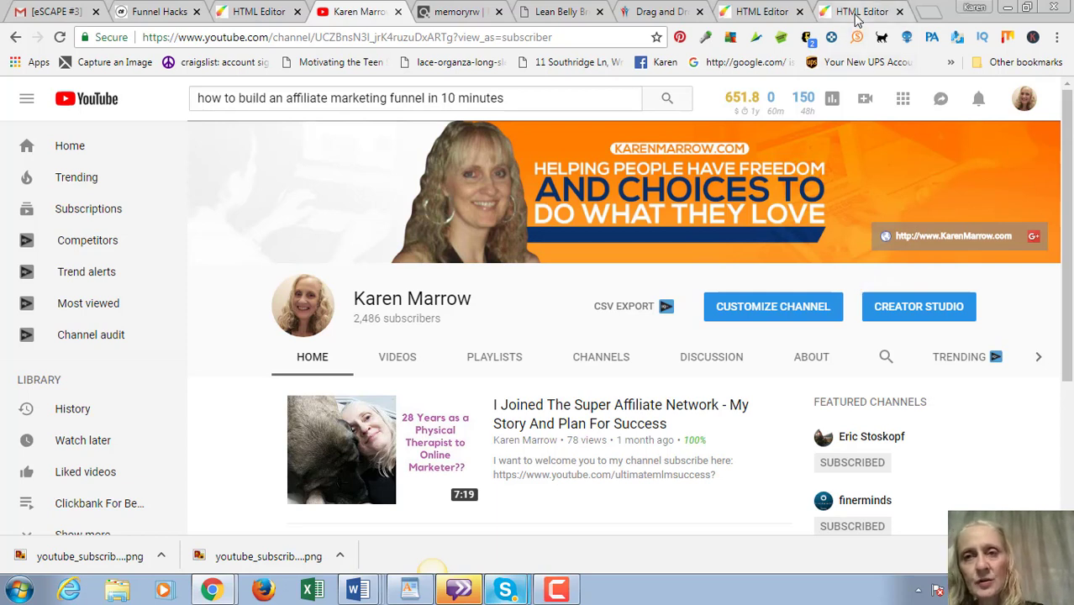
click(757, 12)
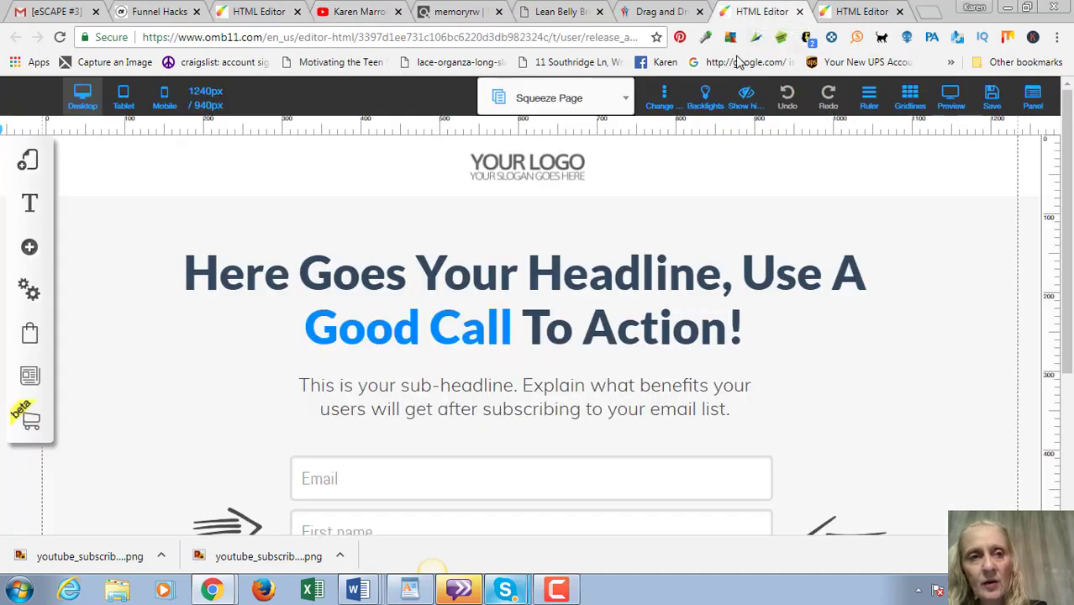
click(661, 12)
scroll(601, 204, up, 10)
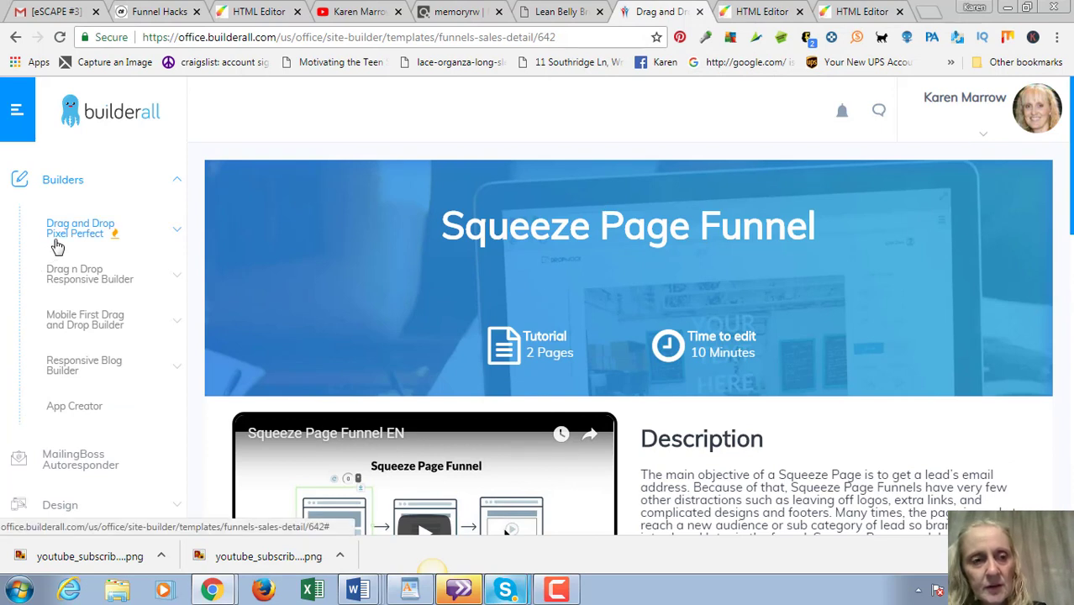
click(60, 240)
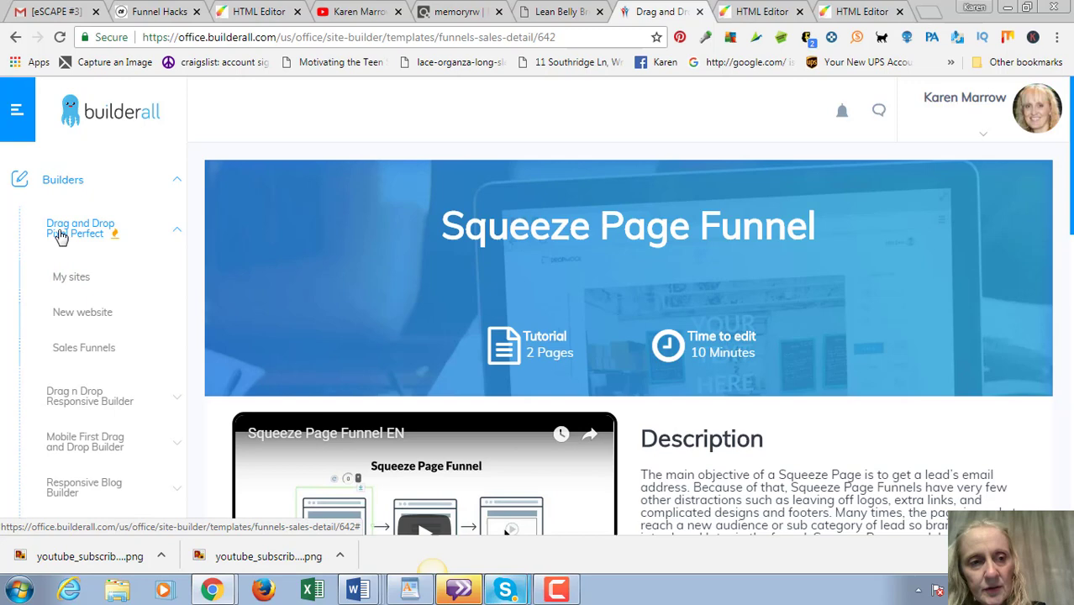
click(68, 277)
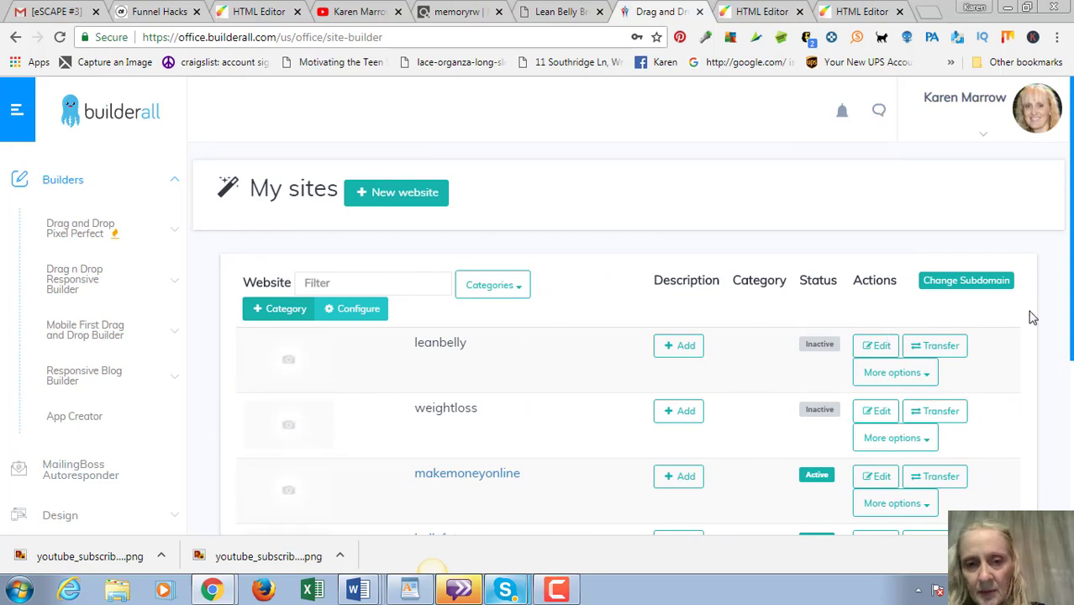
Publish the leanbelly site from the sites list and accept the publishing confirmation.
scroll(692, 304, down, 1)
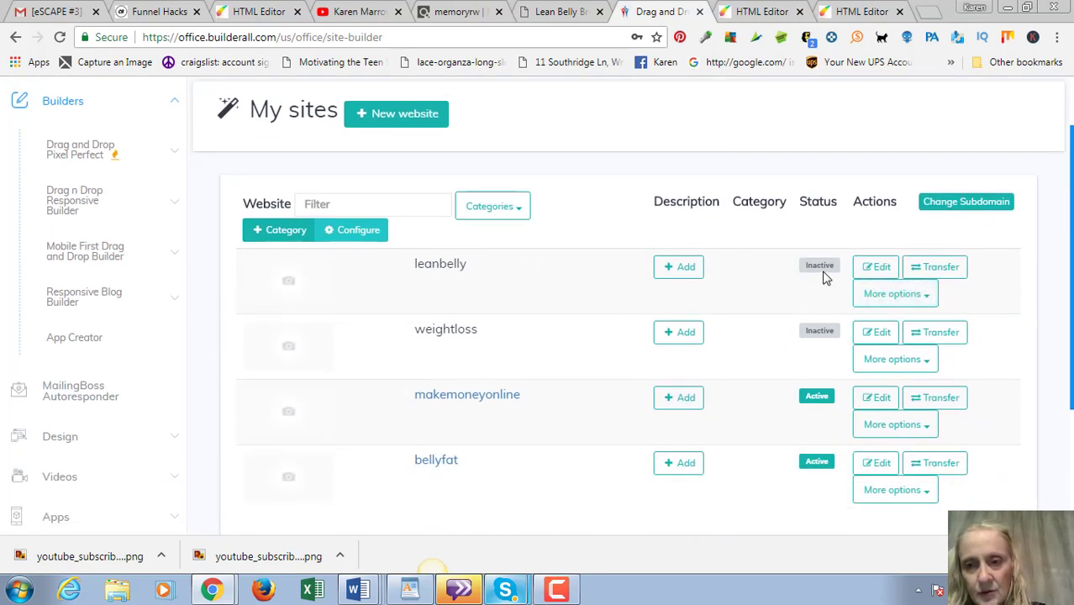
click(906, 303)
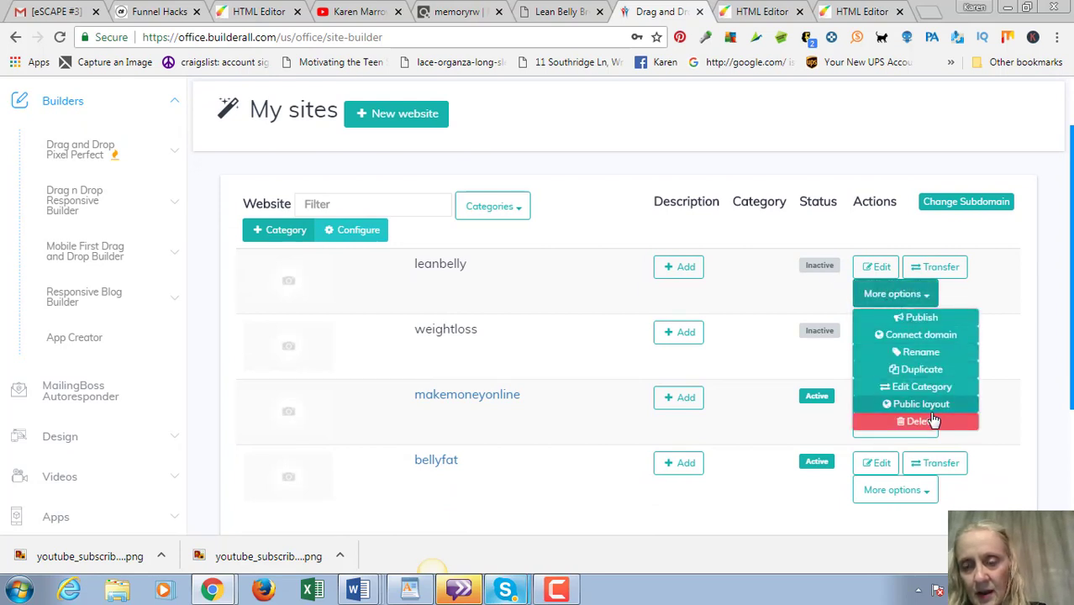
click(933, 320)
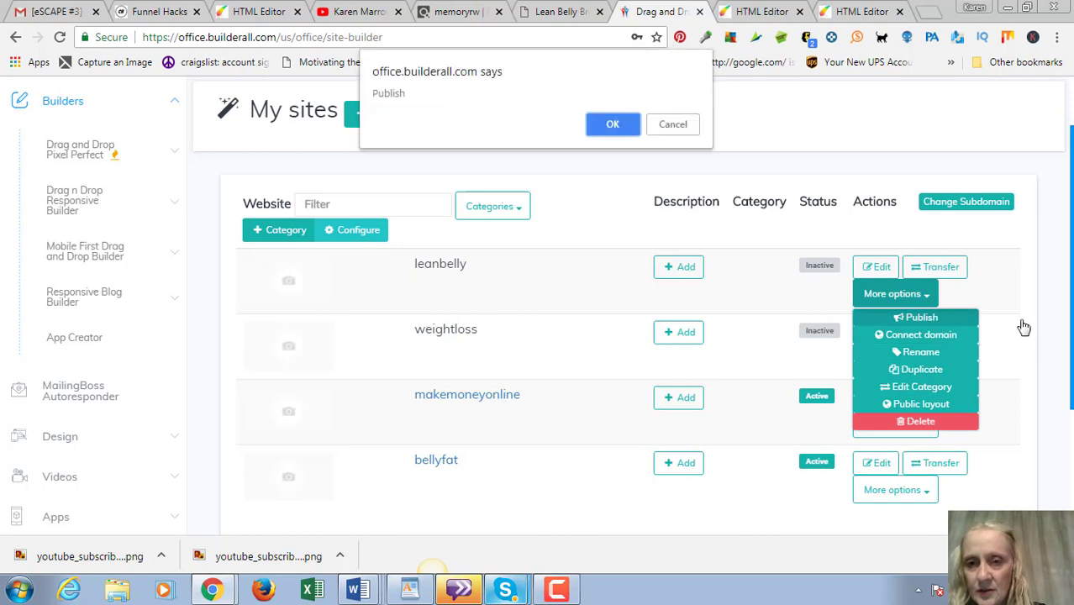
click(605, 124)
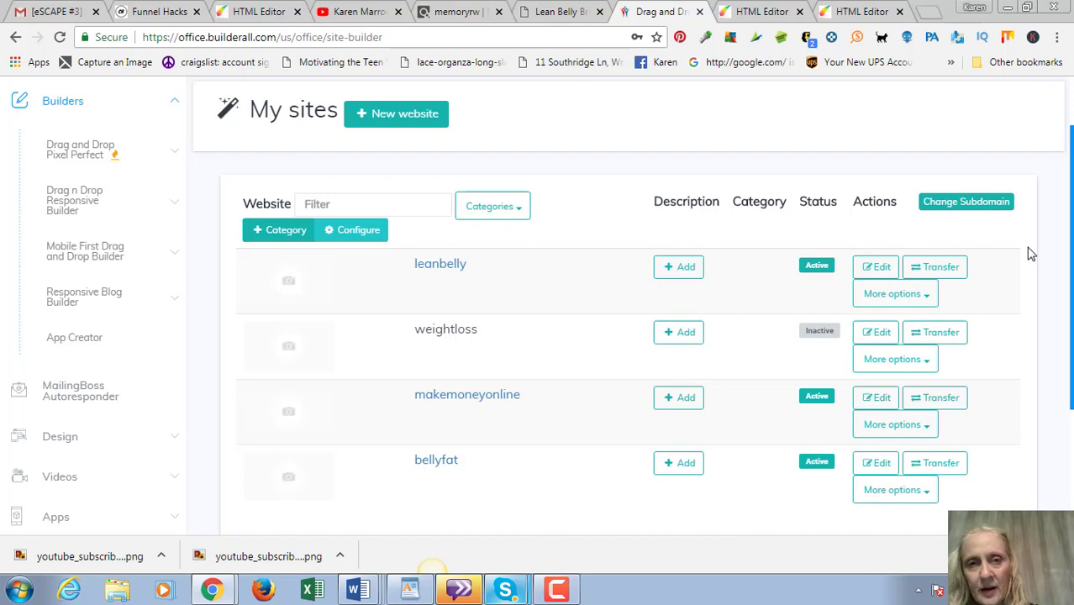
Revisit the Lean Belly Breakthrough sales page and the YouTube channel, and look through the Builderall training lessons in the membership area.
click(565, 13)
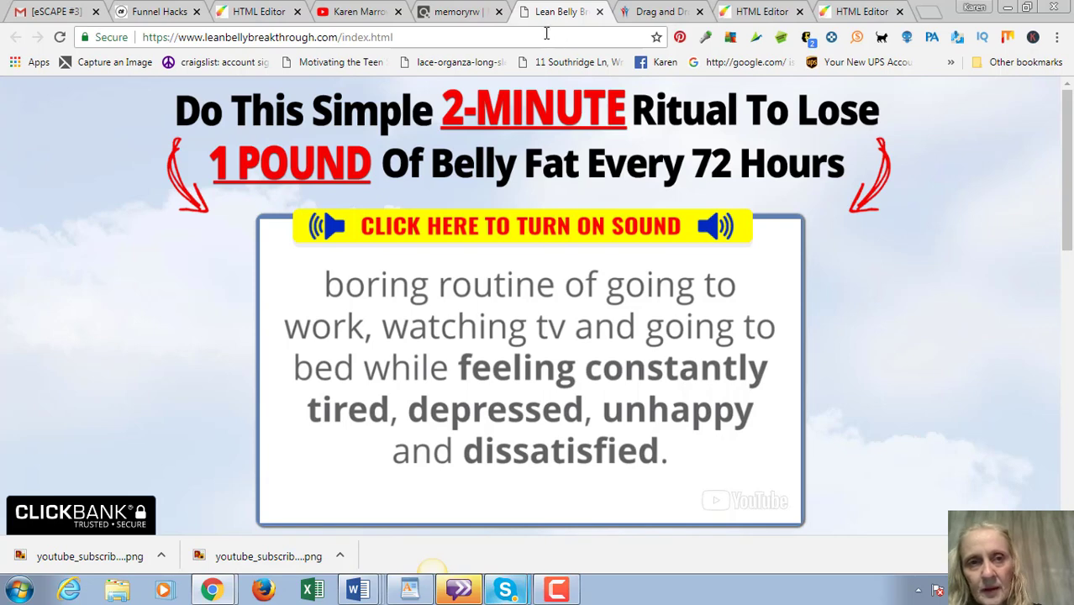
click(360, 12)
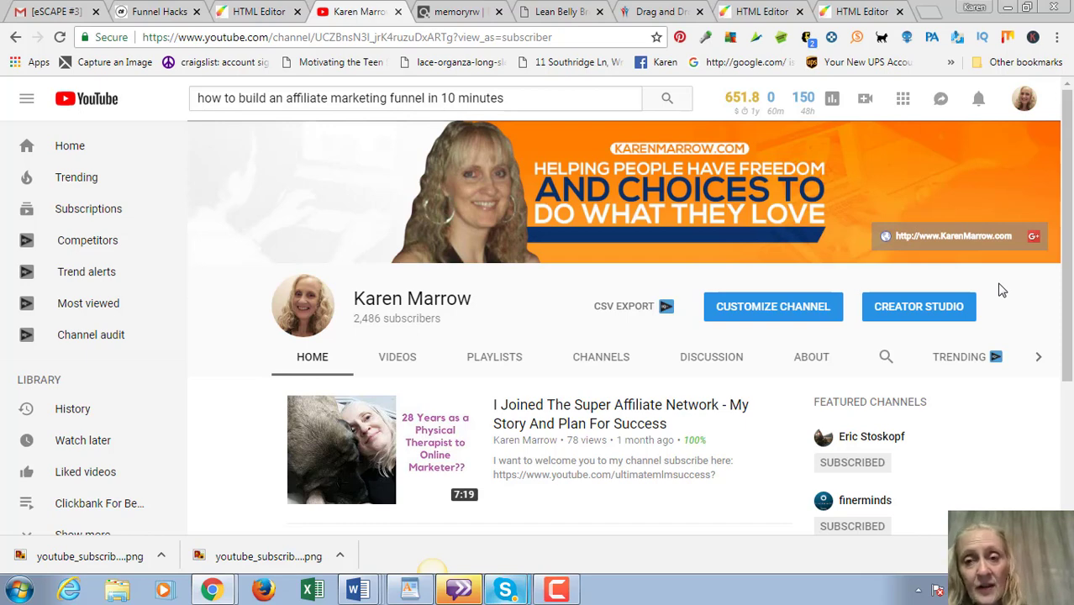
click(160, 11)
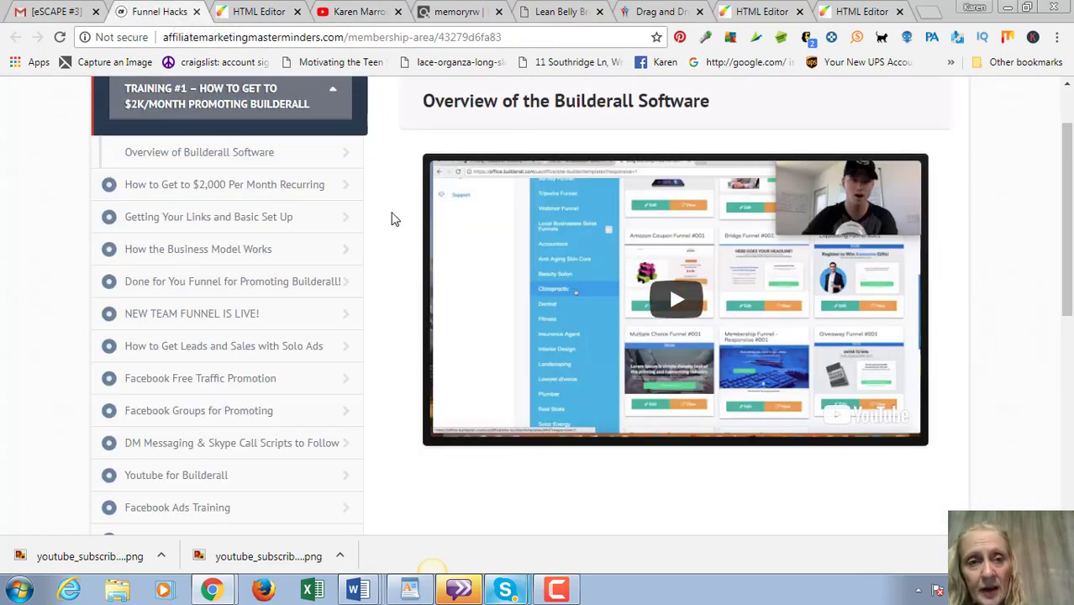
scroll(395, 219, up, 1)
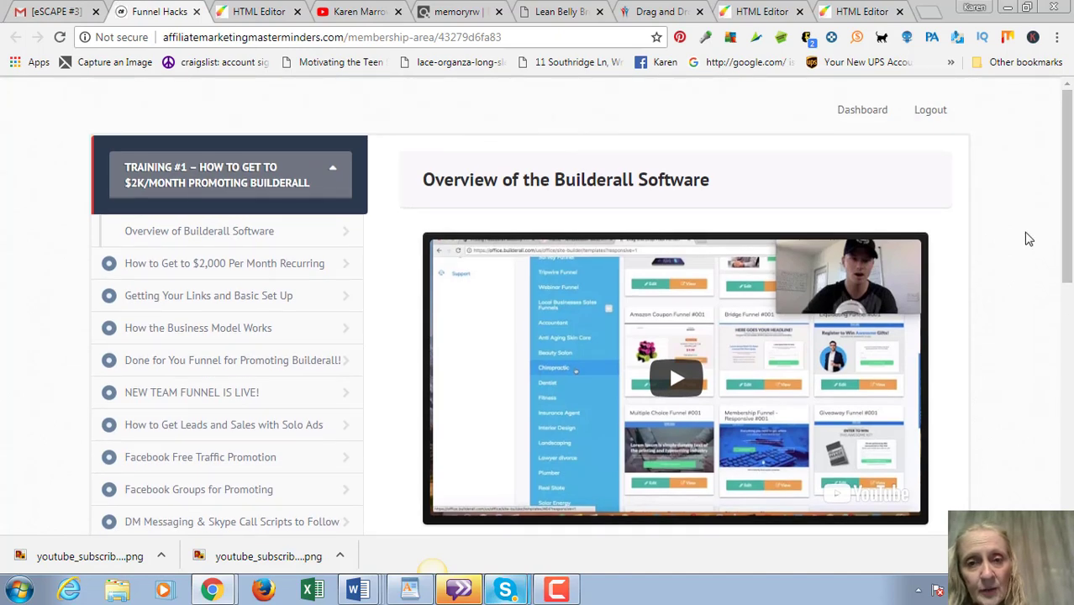
scroll(1027, 239, down, 2)
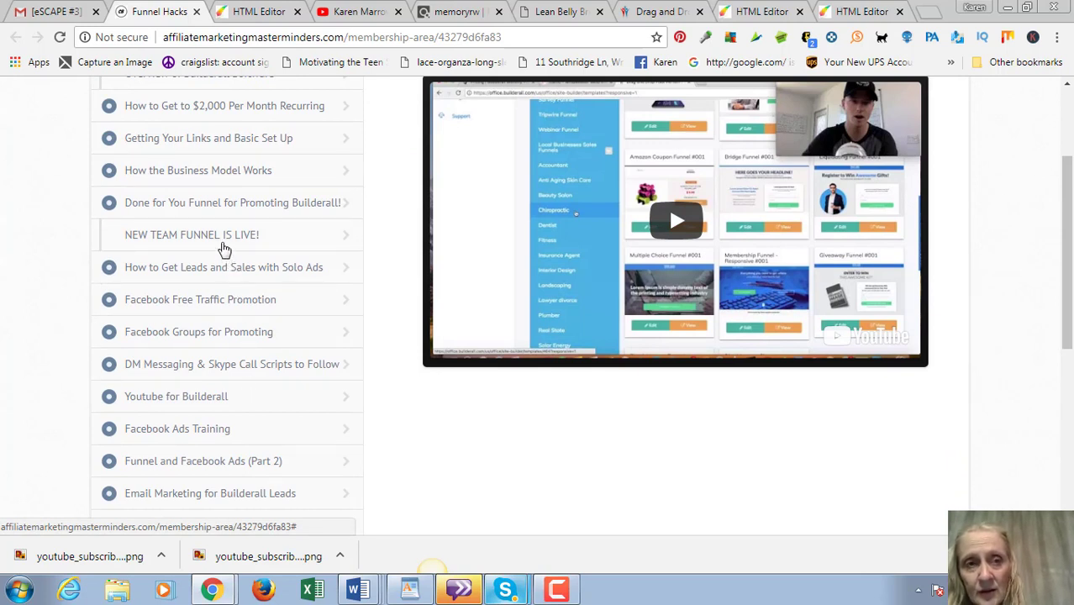
Switch to the Builderall Affiliate Mastermind Team page in the HTML editor and review its sections down to the affiliate sign-up button.
click(252, 12)
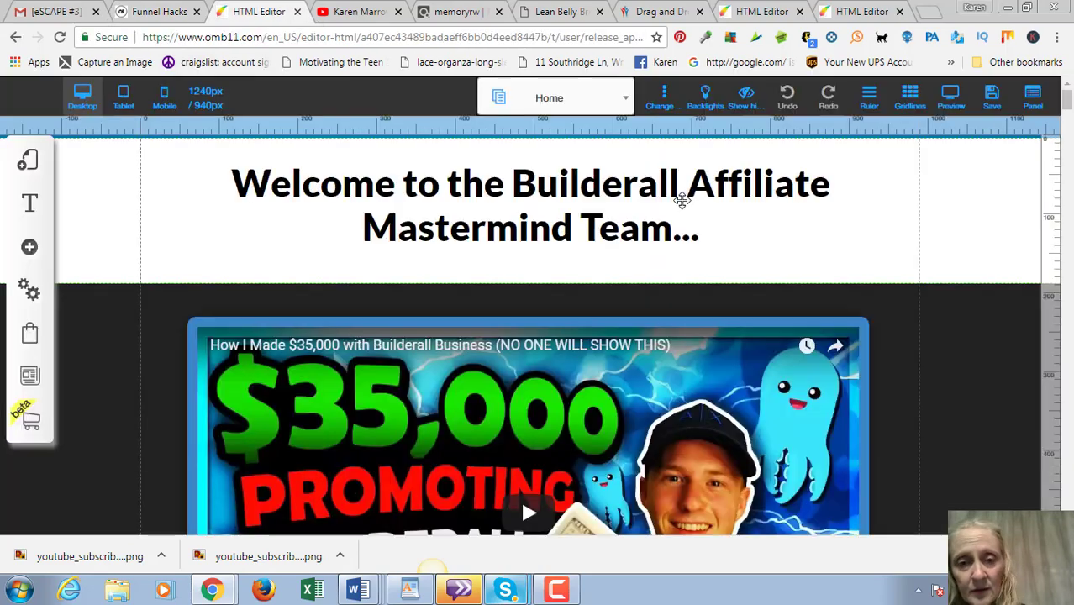
scroll(816, 275, down, 5)
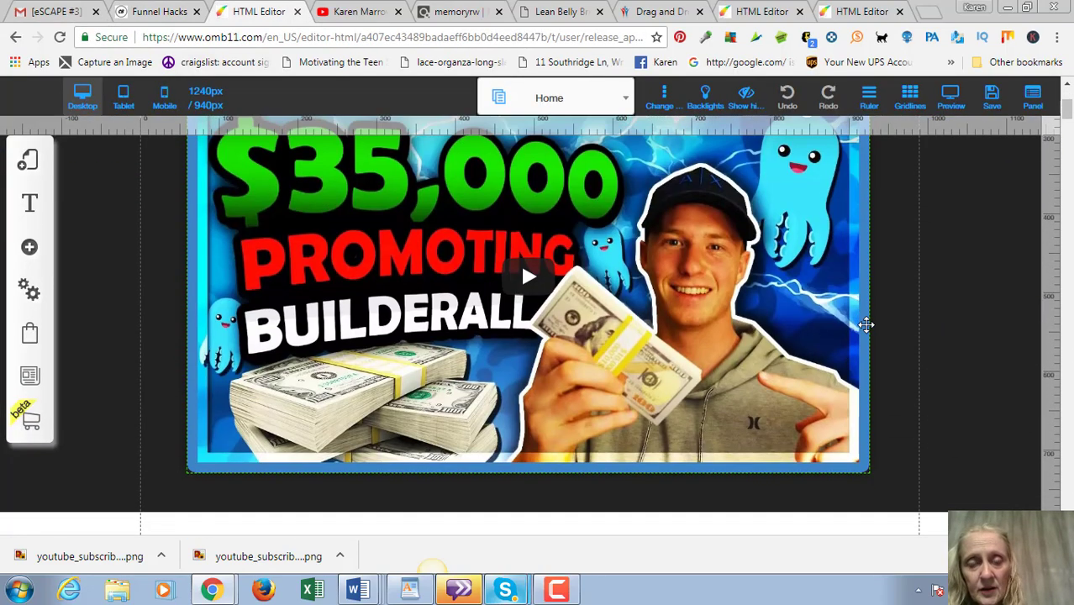
scroll(866, 324, down, 12)
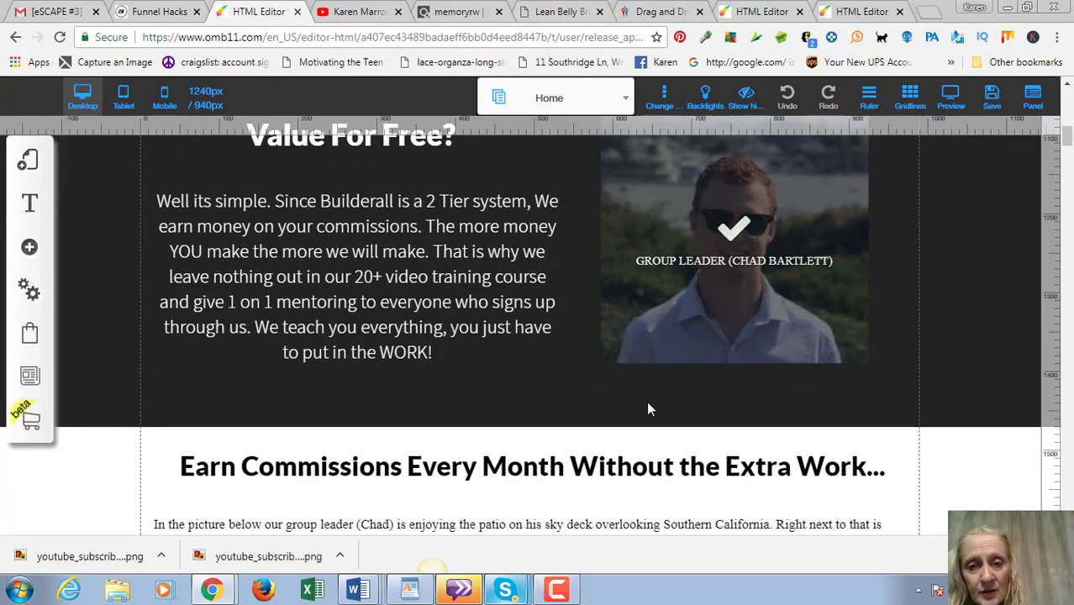
scroll(647, 409, down, 15)
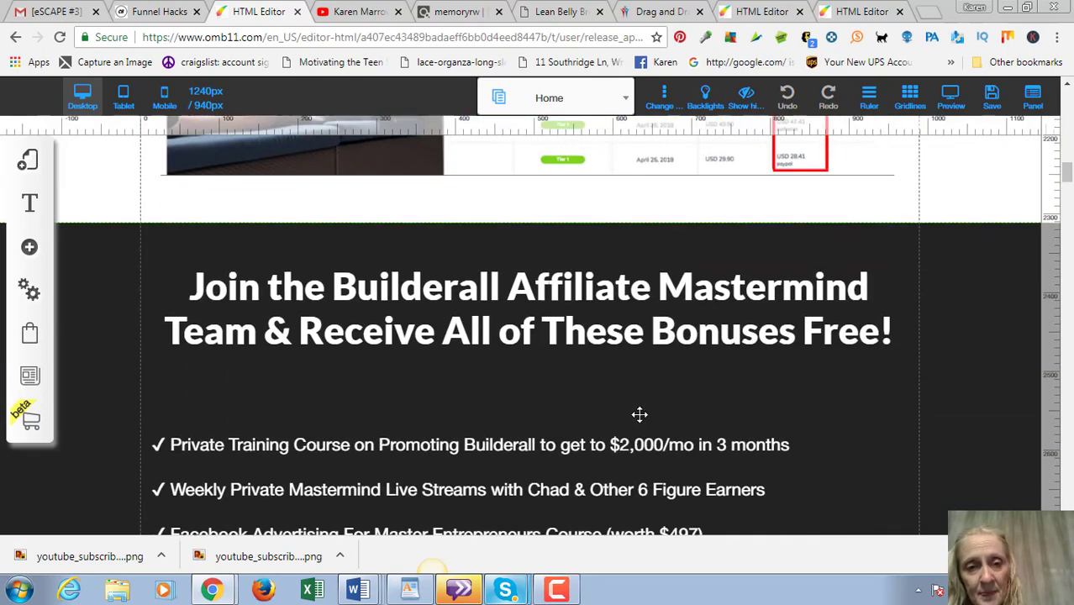
scroll(640, 414, down, 10)
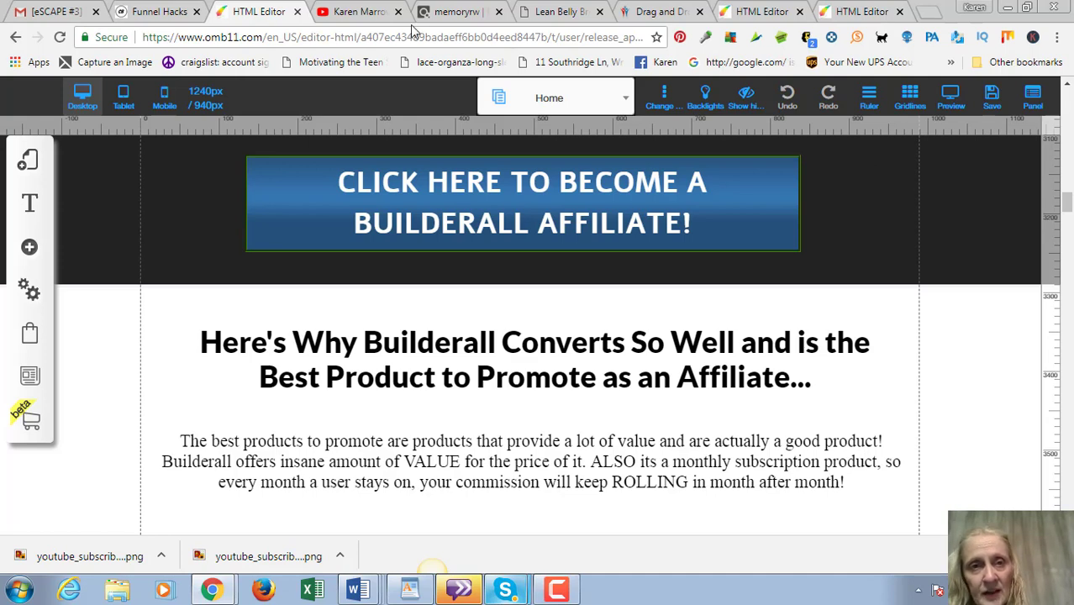
click(360, 15)
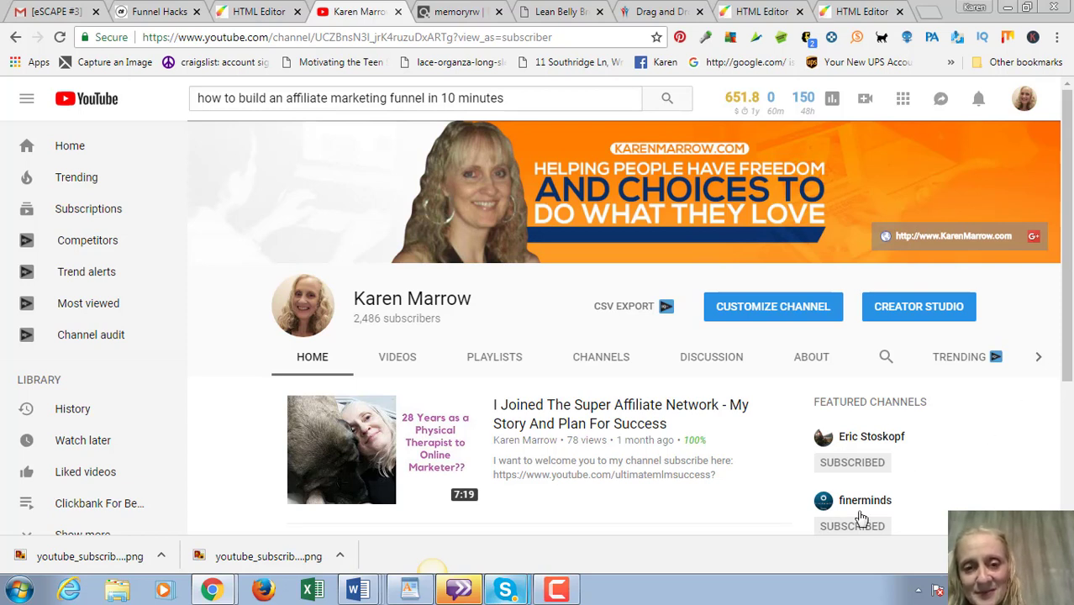
click(557, 590)
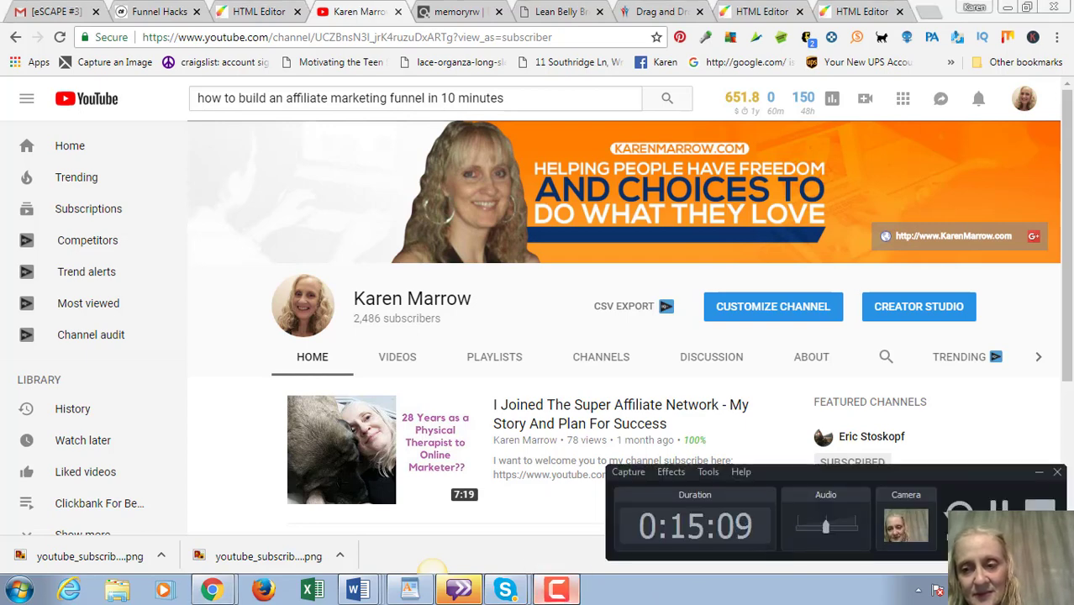